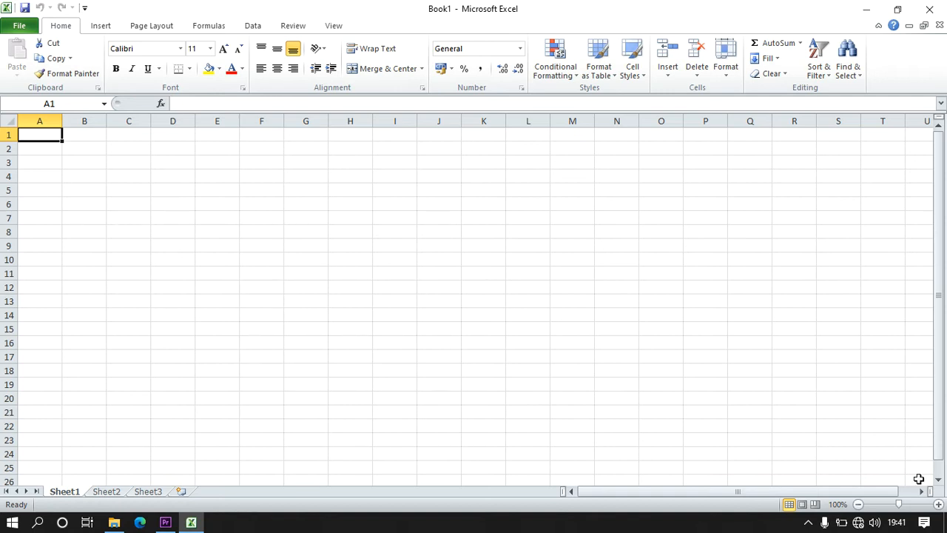
# Enter the title DAFTAR NILAI SISWA in cell A1.
pyautogui.click(938, 503)
pyautogui.click(937, 504)
pyautogui.click(938, 504)
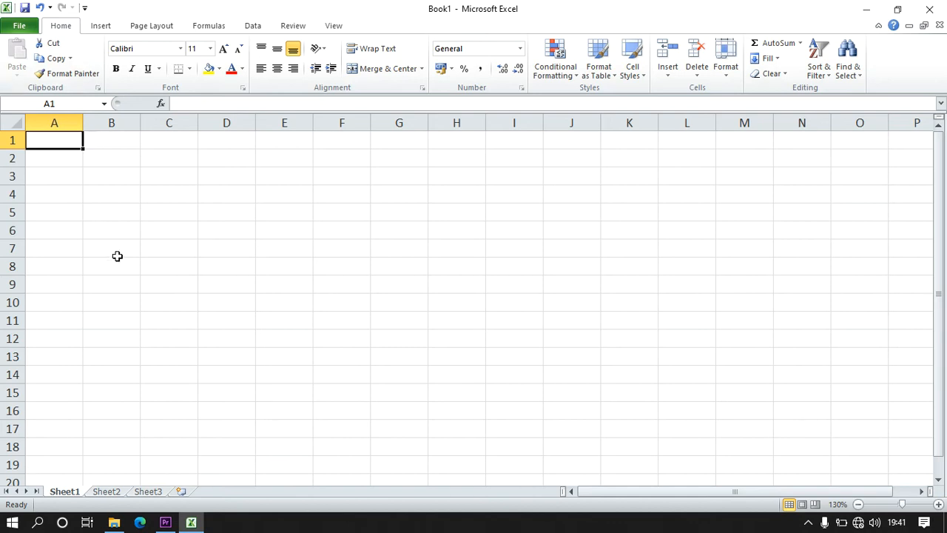
pyautogui.write('DAFA')
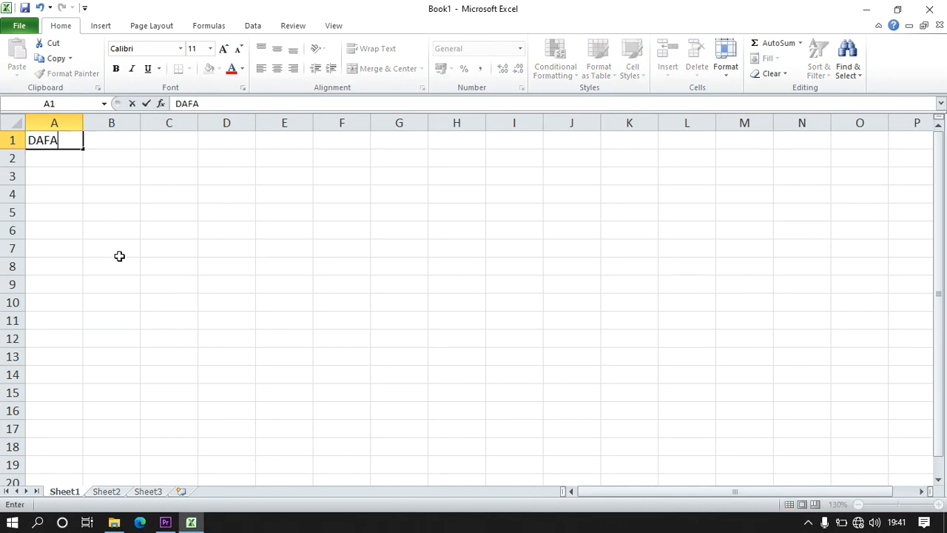
pyautogui.press('BackSpace')
pyautogui.write('TAR NILA')
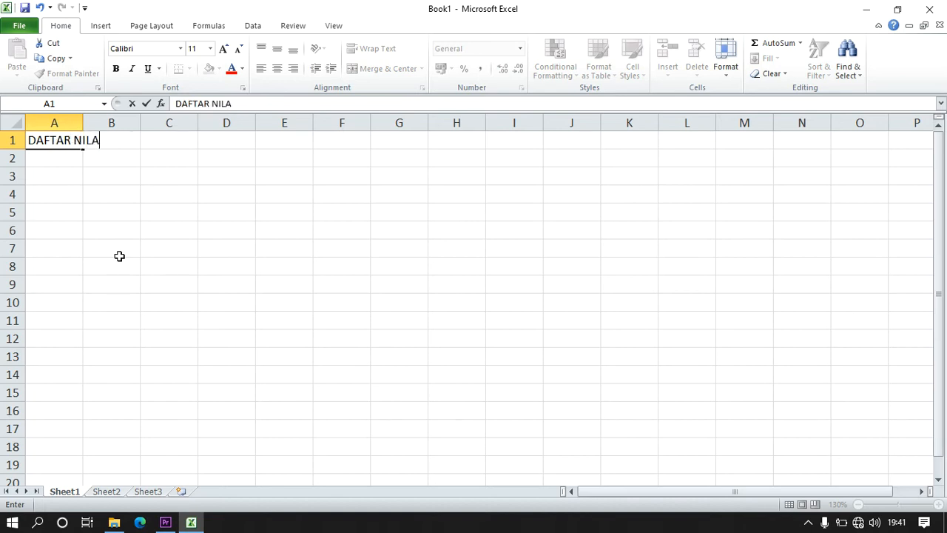
pyautogui.write('I SISWA')
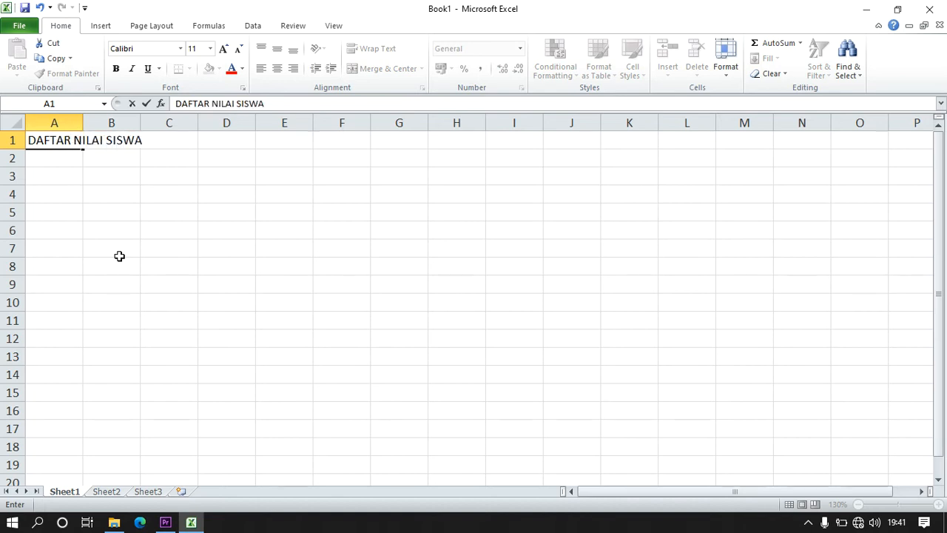
pyautogui.press('Return')
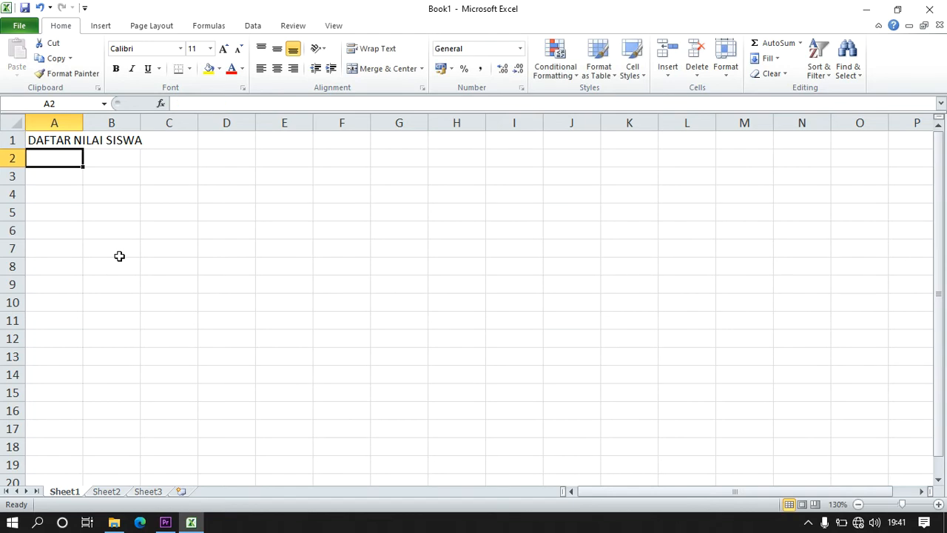
pyautogui.press('Right')
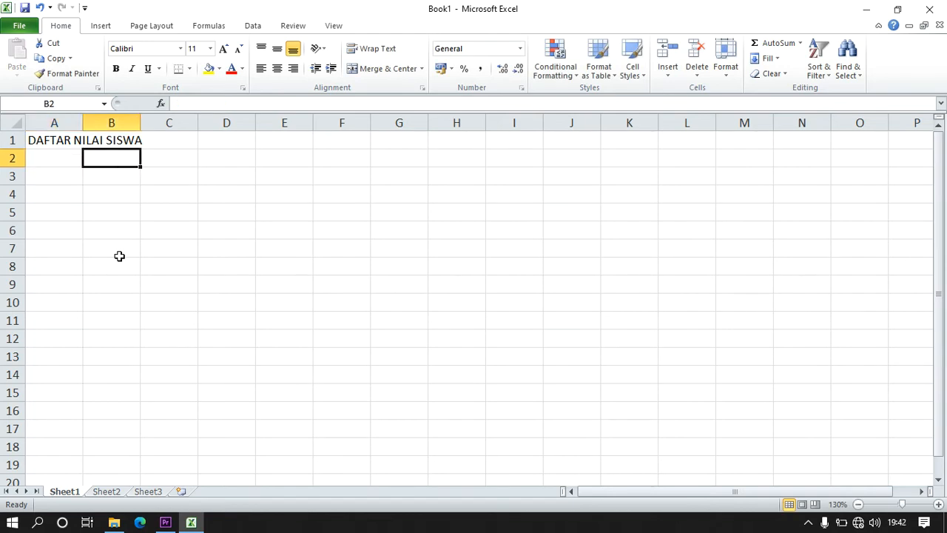
pyautogui.press('Left')
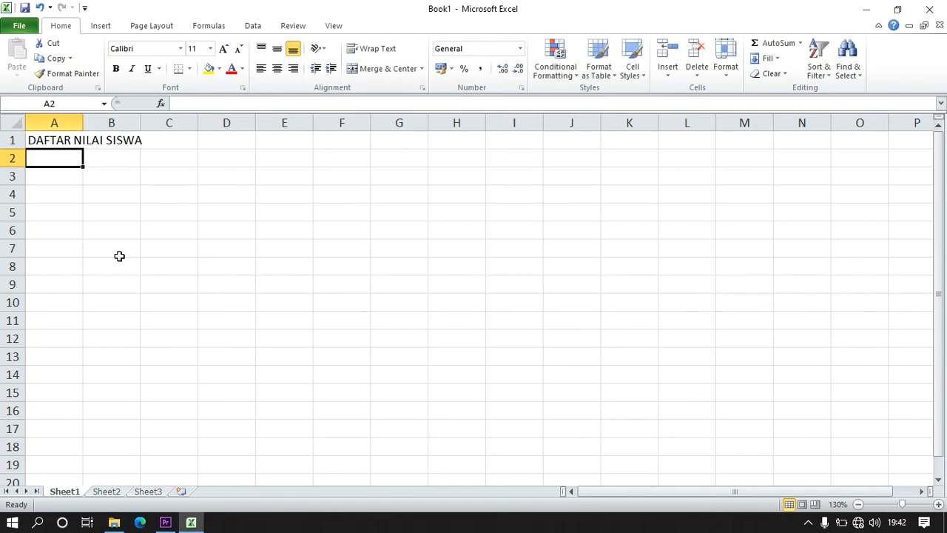
pyautogui.press('Right')
pyautogui.press('Down')
pyautogui.press('Left')
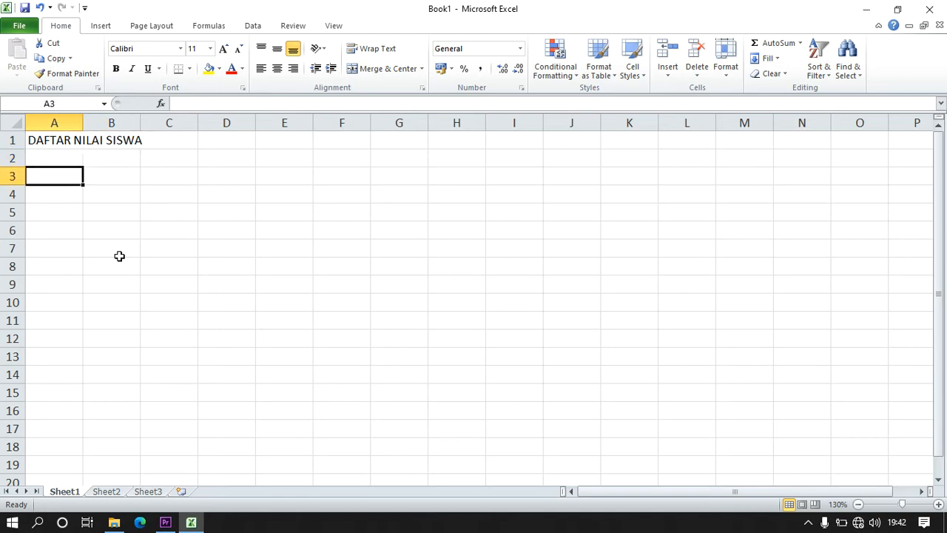
pyautogui.press('Up')
pyautogui.press('Right')
pyautogui.press('Down')
pyautogui.press('Left')
pyautogui.press('Up')
pyautogui.press('Down')
pyautogui.press('Up')
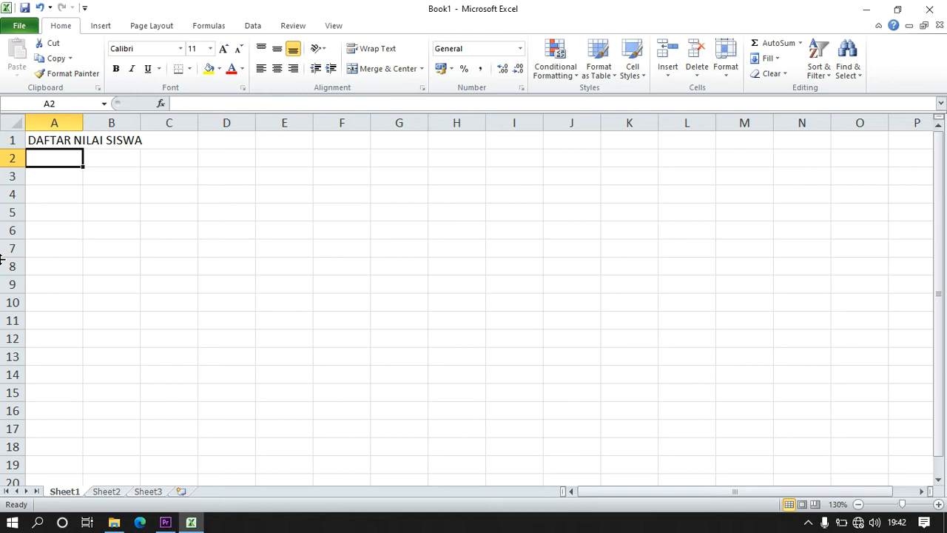
# Enter the subtitle FUNGSI IF in cell A2, directly below the title.
pyautogui.write('FUNG')
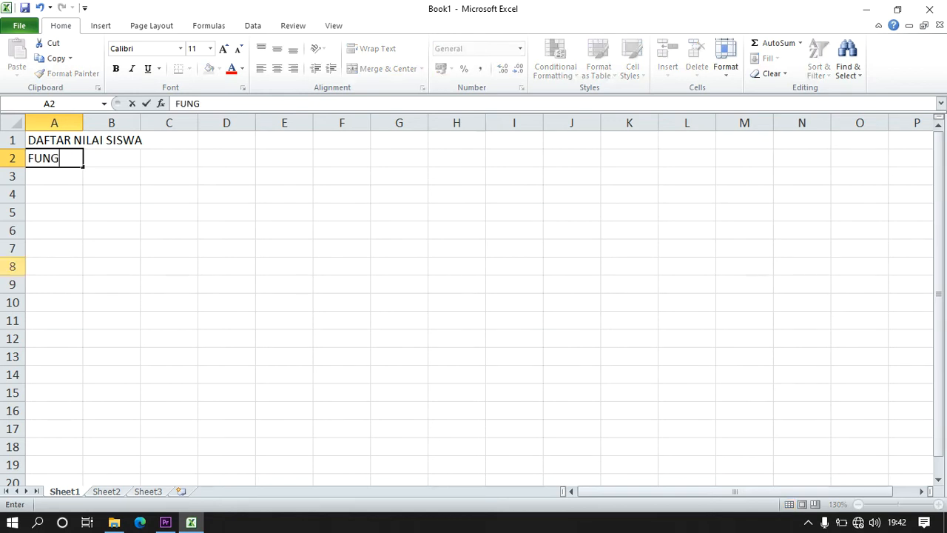
pyautogui.write('SI IF')
pyautogui.press('Return')
pyautogui.press('Return')
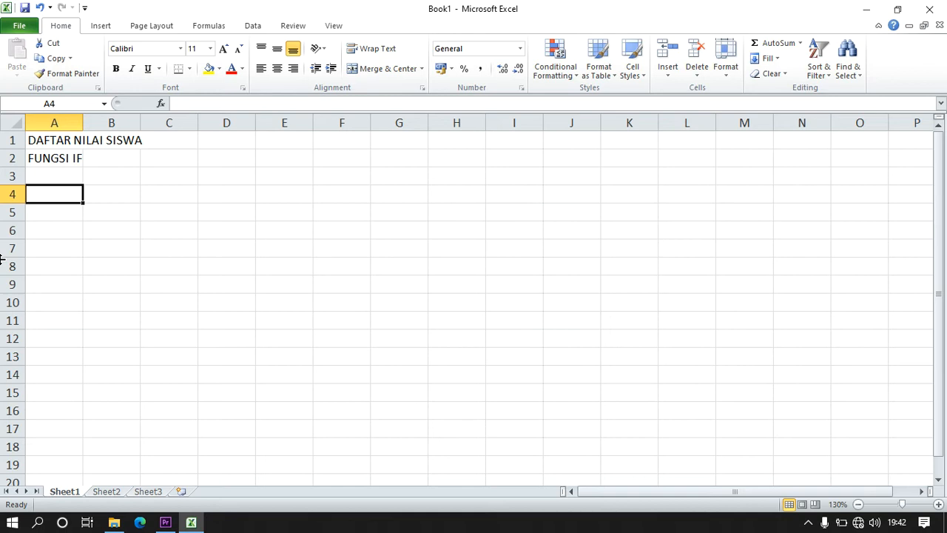
# Enter the column headers NO, NAMA and MATA PELAJARAN in cells A4 to C4.
pyautogui.write('NO')
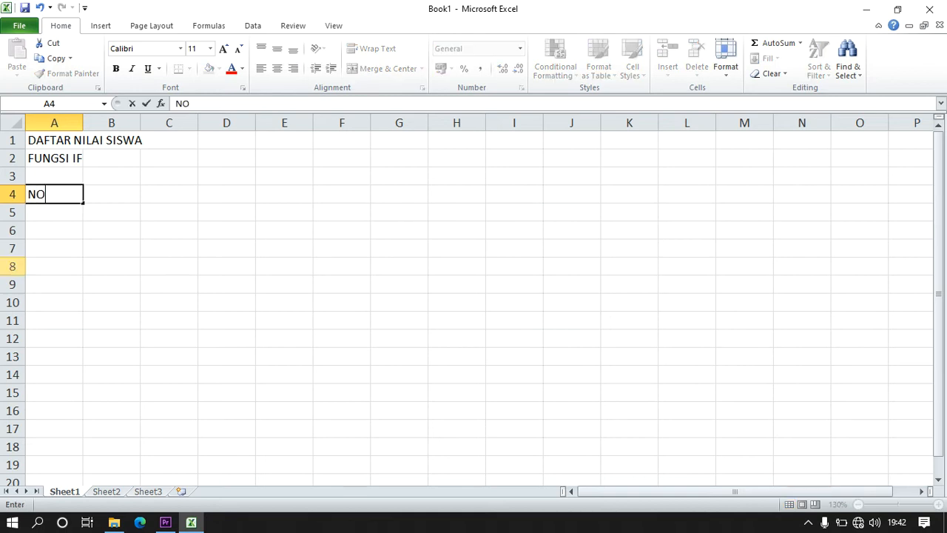
pyautogui.press('Tab')
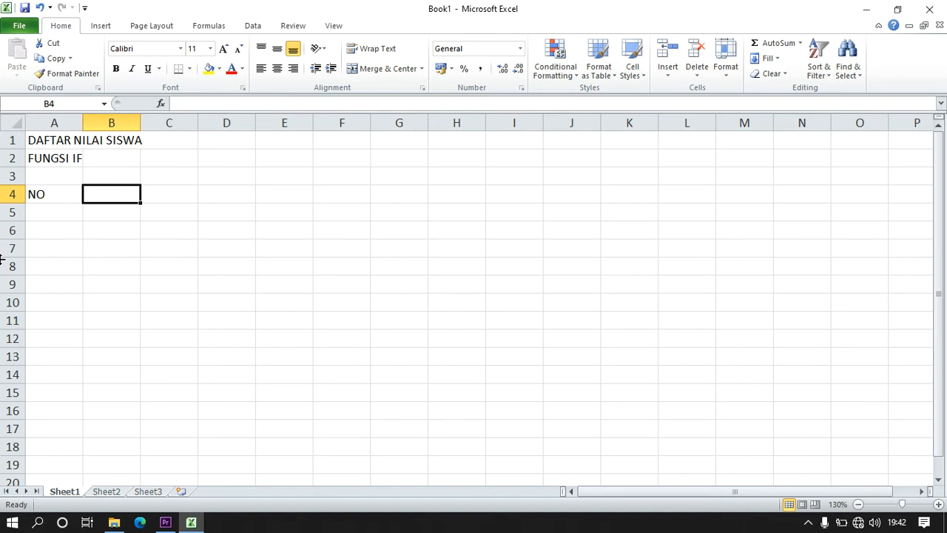
pyautogui.write('NAMA')
pyautogui.press('Tab')
pyautogui.write('MAT')
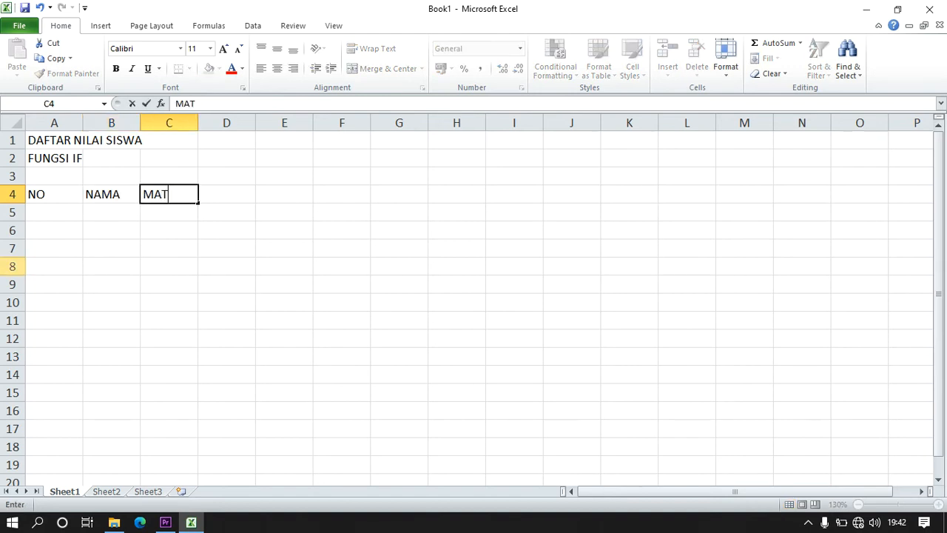
pyautogui.write('A PELAJ')
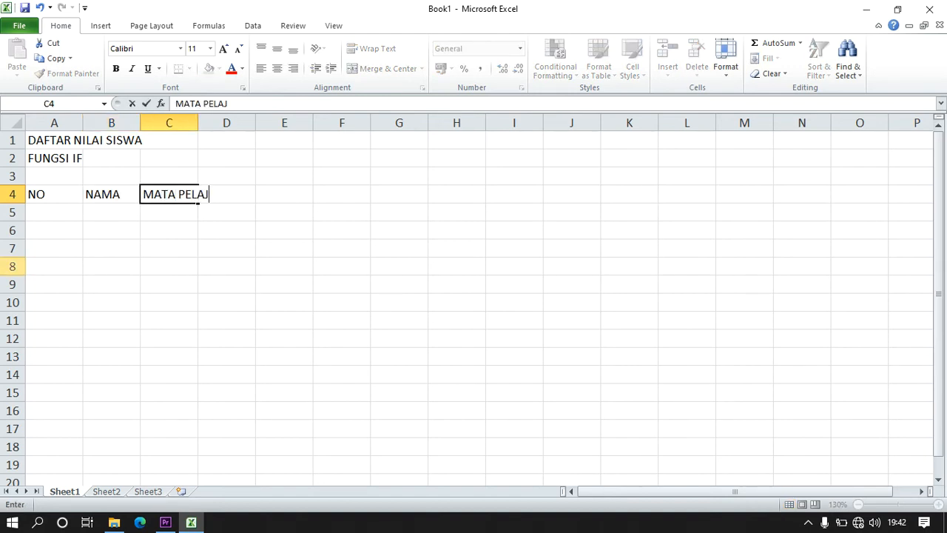
pyautogui.write('ARAN')
pyautogui.press('Tab')
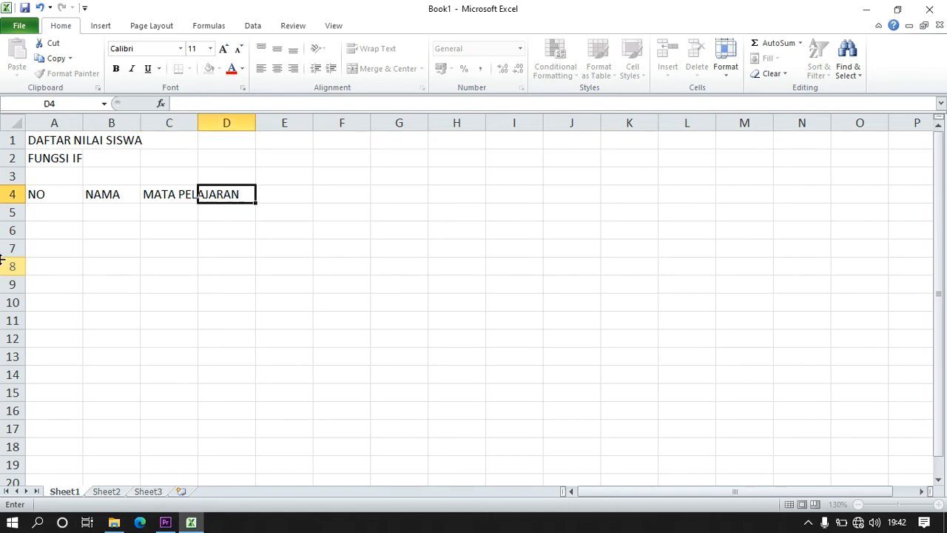
# Enter the subject subheaders PEMROGRAMAN, SIMDIG and SISKOM in cells C5 to E5, below MATA PELAJARAN.
pyautogui.press('Left')
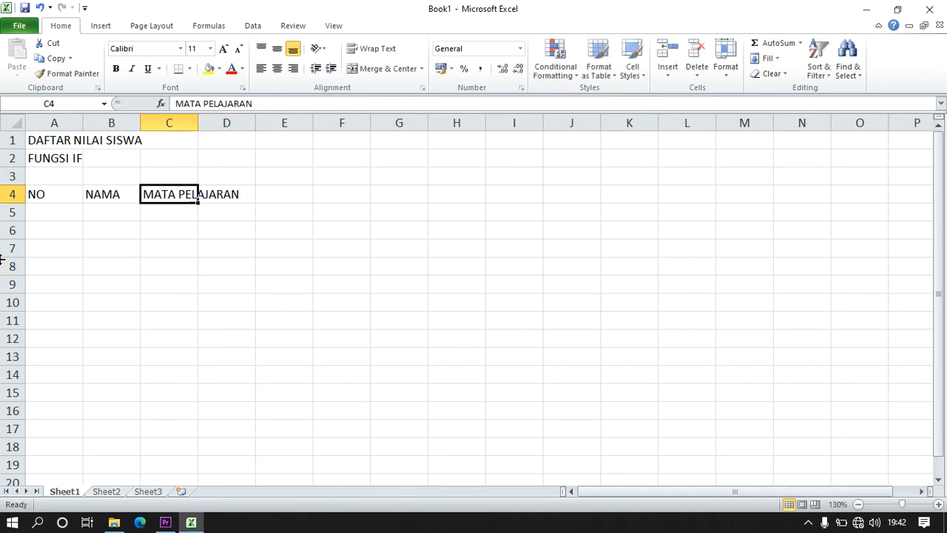
pyautogui.press('Down')
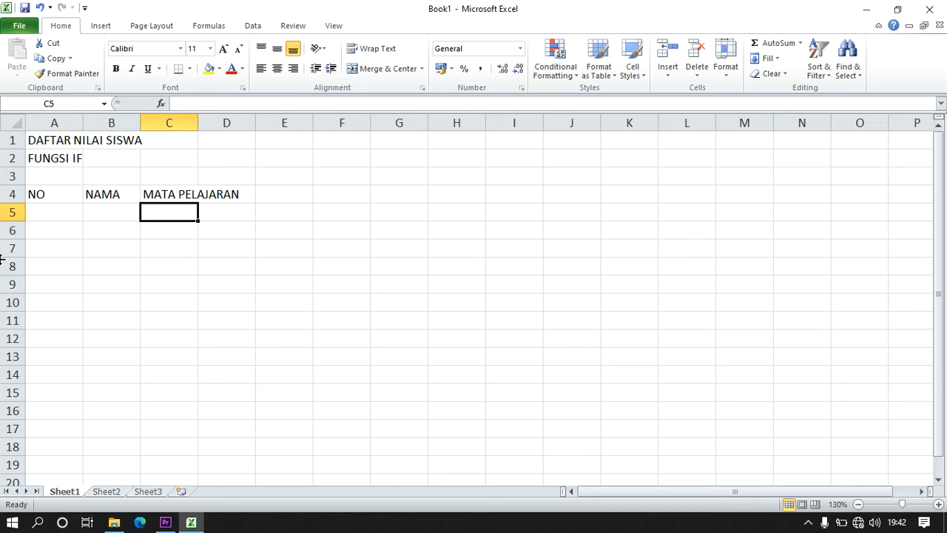
pyautogui.write('PEMRO')
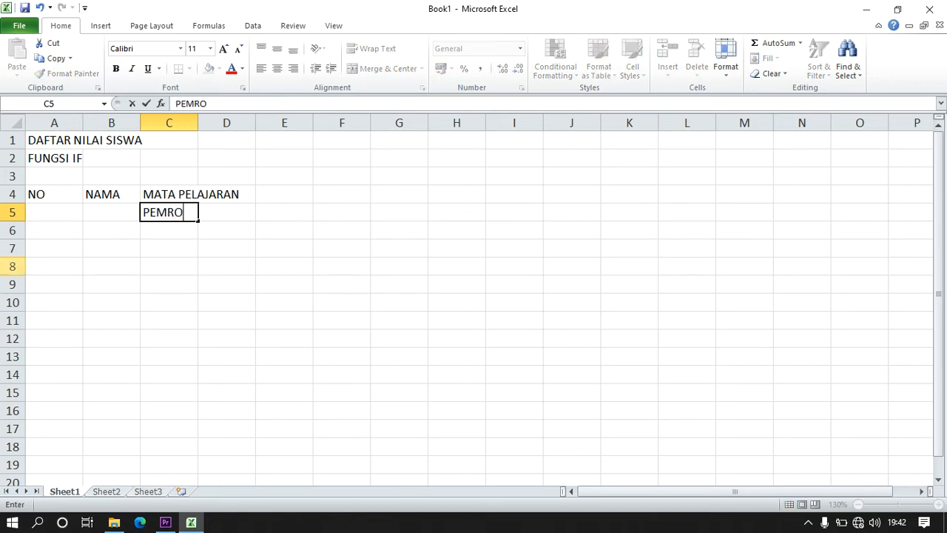
pyautogui.write('GRAMAN')
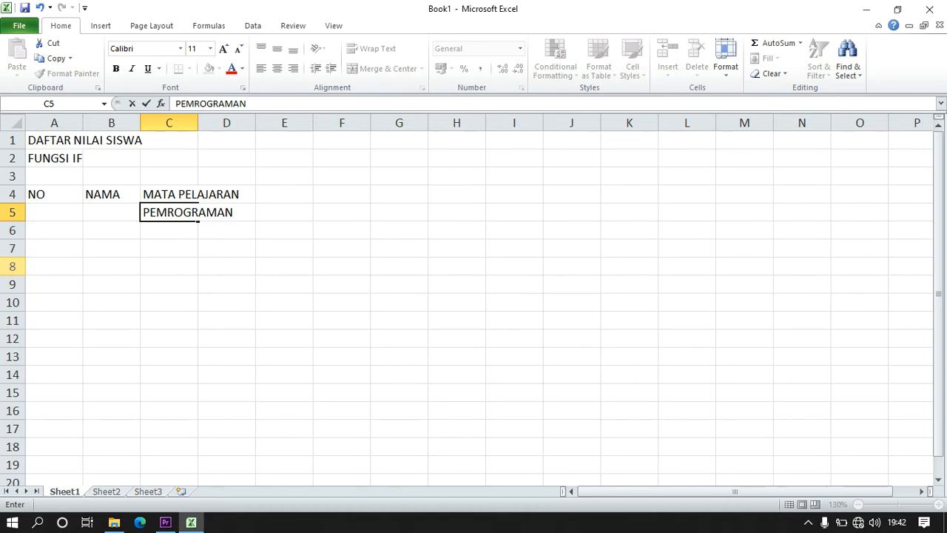
pyautogui.press('Tab')
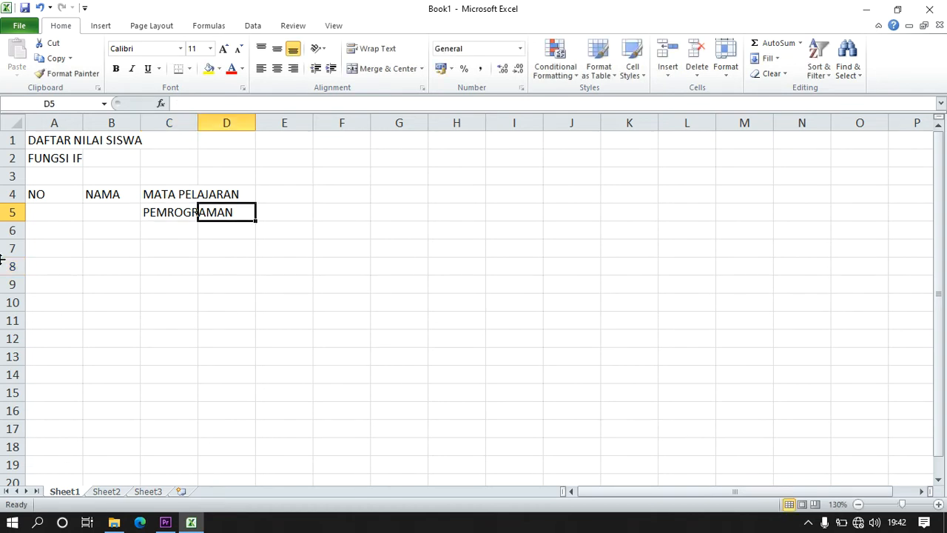
pyautogui.write('SIMD')
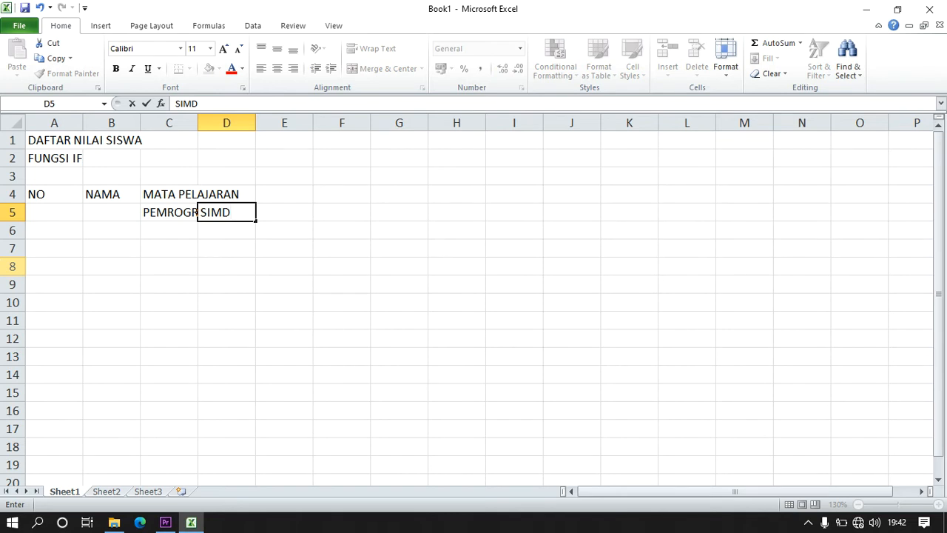
pyautogui.write('IG')
pyautogui.press('Tab')
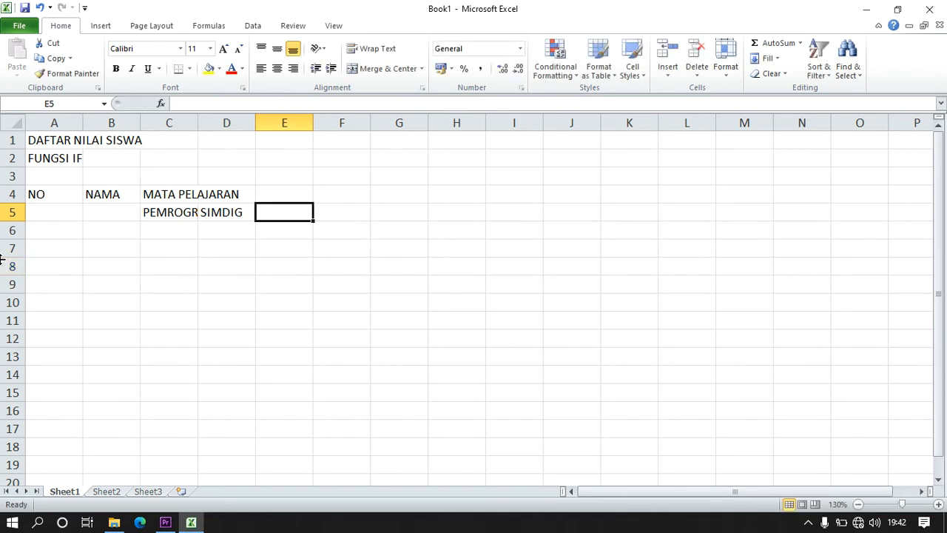
pyautogui.write('SISKOM')
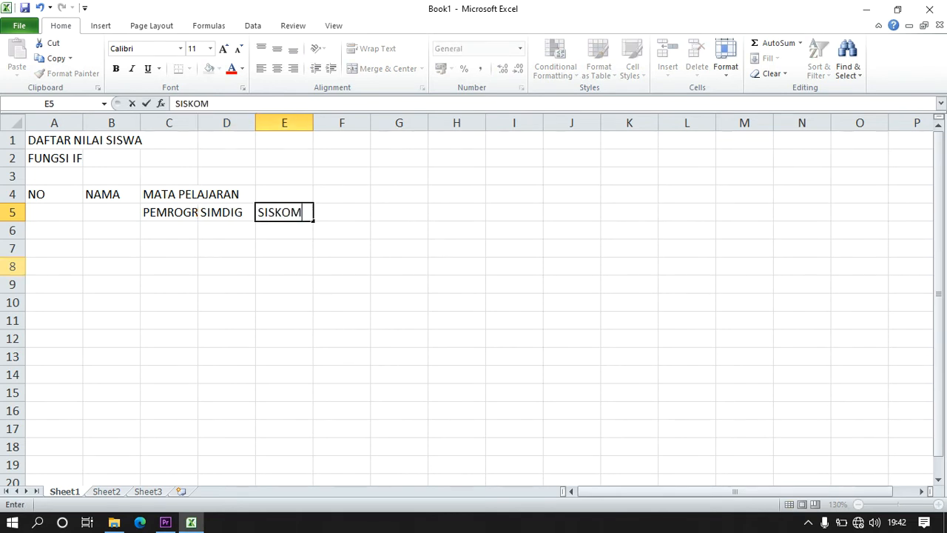
pyautogui.press('Tab')
# Enter the remaining headers NILAI RATA-RATA, GRADE and STATUS in cells F4 to H4.
pyautogui.press('Up')
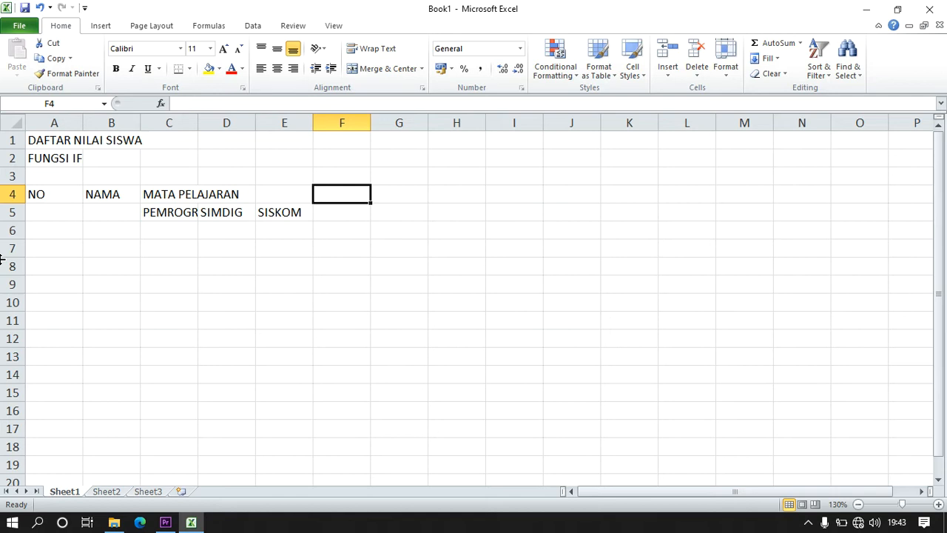
pyautogui.write('NILAI')
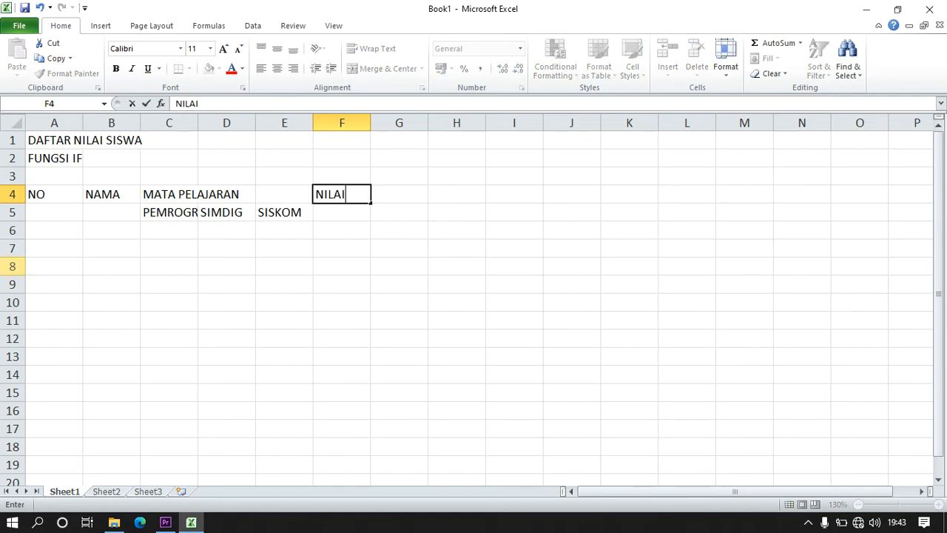
pyautogui.write(' RATA-RATA')
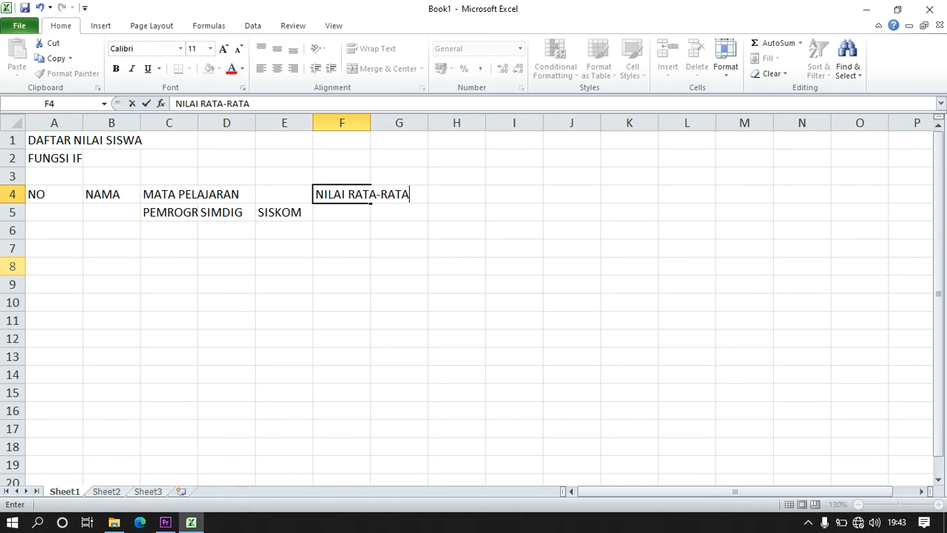
pyautogui.press('Tab')
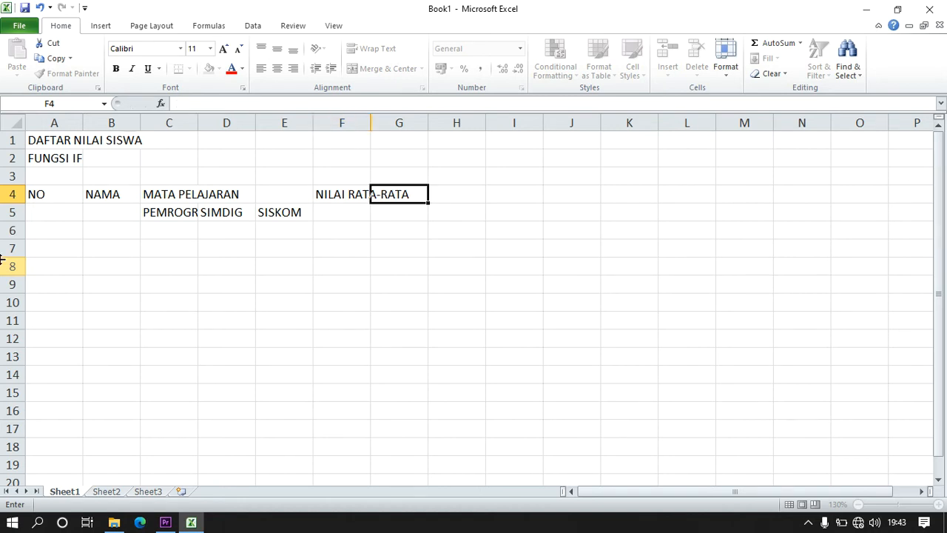
pyautogui.write('GRADE')
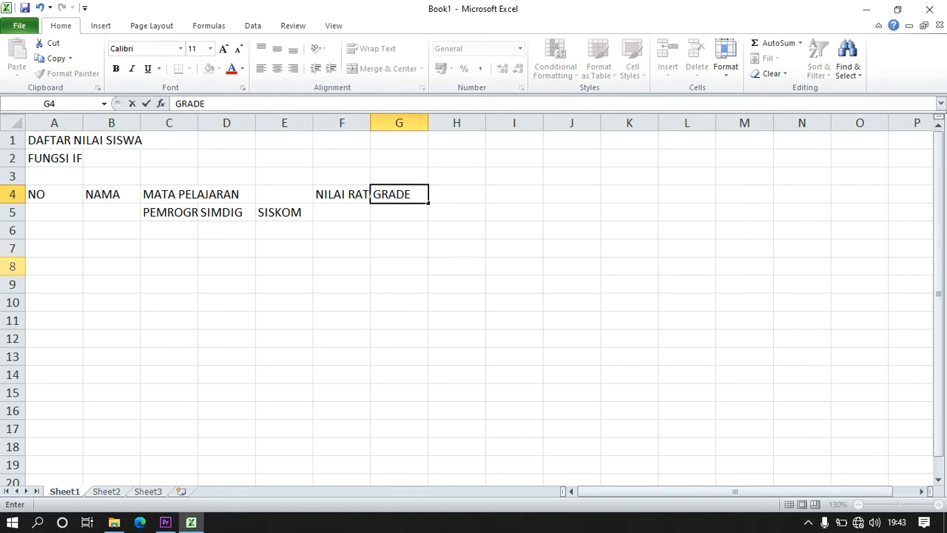
pyautogui.press('Tab')
pyautogui.write('STATUS')
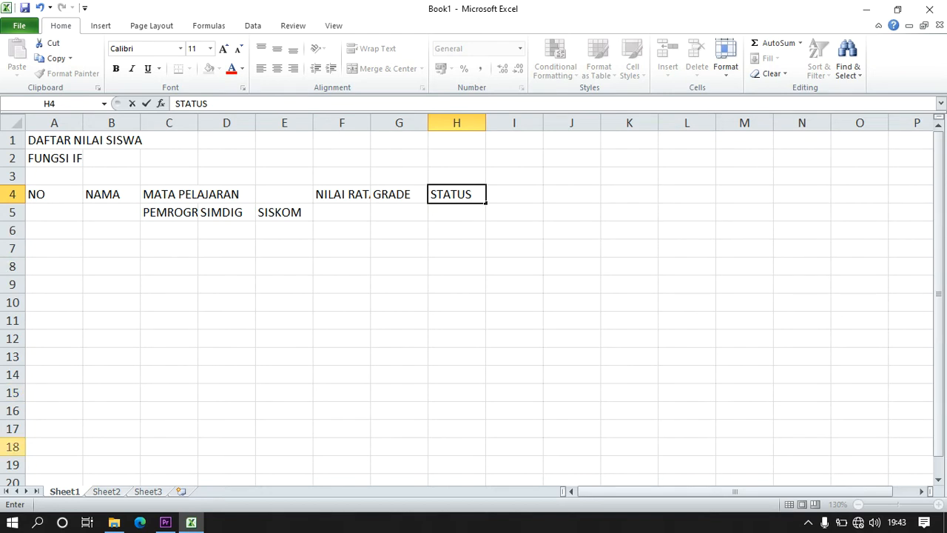
pyautogui.moveTo(311, 289); pyautogui.dragTo(314, 260)
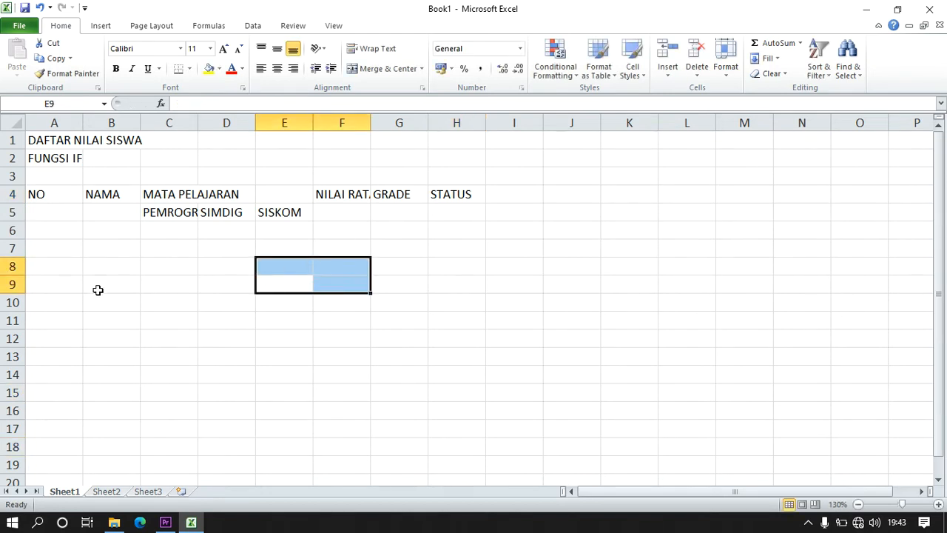
pyautogui.click(97, 289)
pyautogui.click(76, 225)
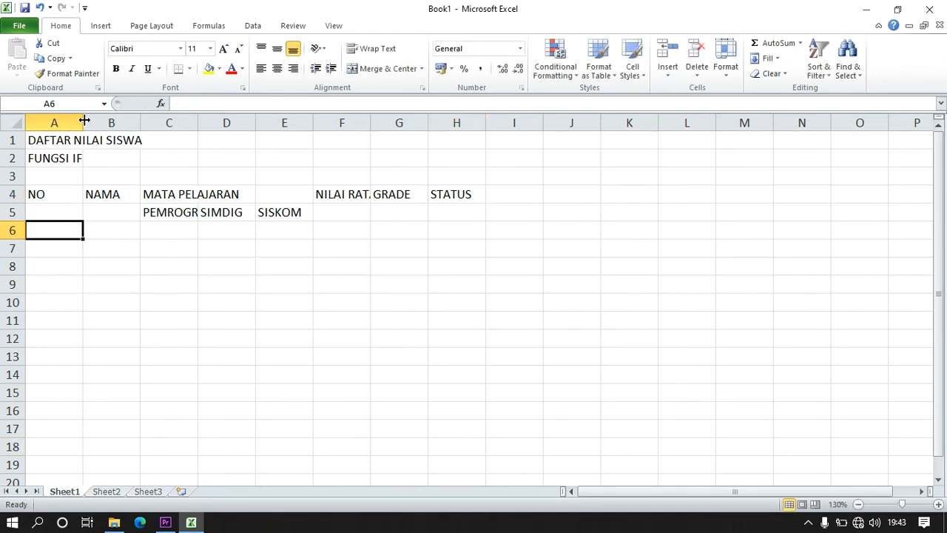
# Narrow column A to fit NO, widen column B, and widen columns C to E equally so PEMROGRAMAN fits.
pyautogui.moveTo(80, 121); pyautogui.dragTo(49, 124)
pyautogui.moveTo(111, 122); pyautogui.dragTo(138, 139)
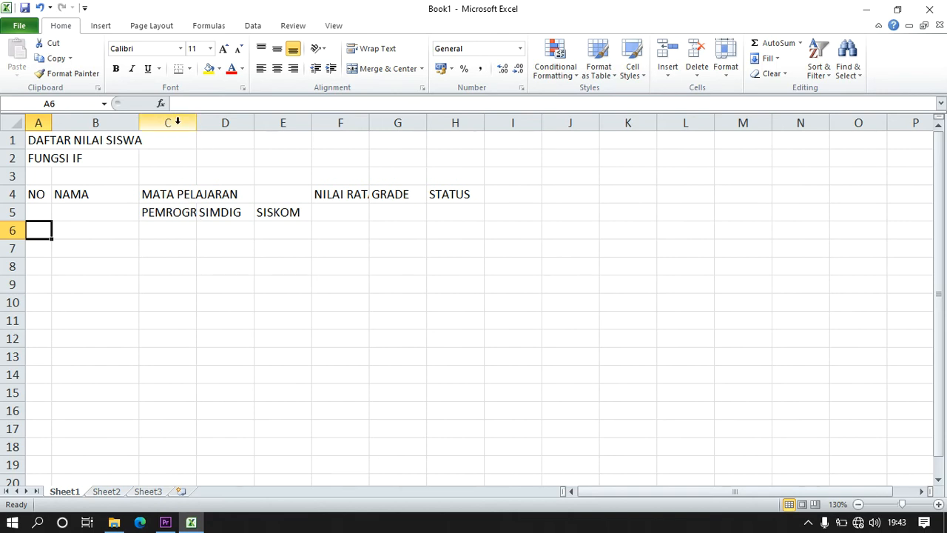
pyautogui.moveTo(176, 120); pyautogui.dragTo(289, 138)
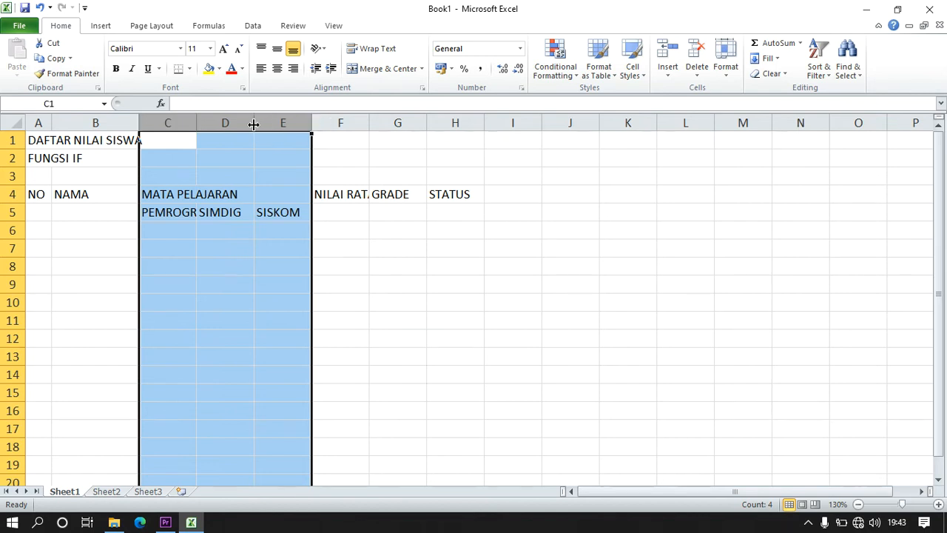
pyautogui.moveTo(197, 120); pyautogui.dragTo(233, 119)
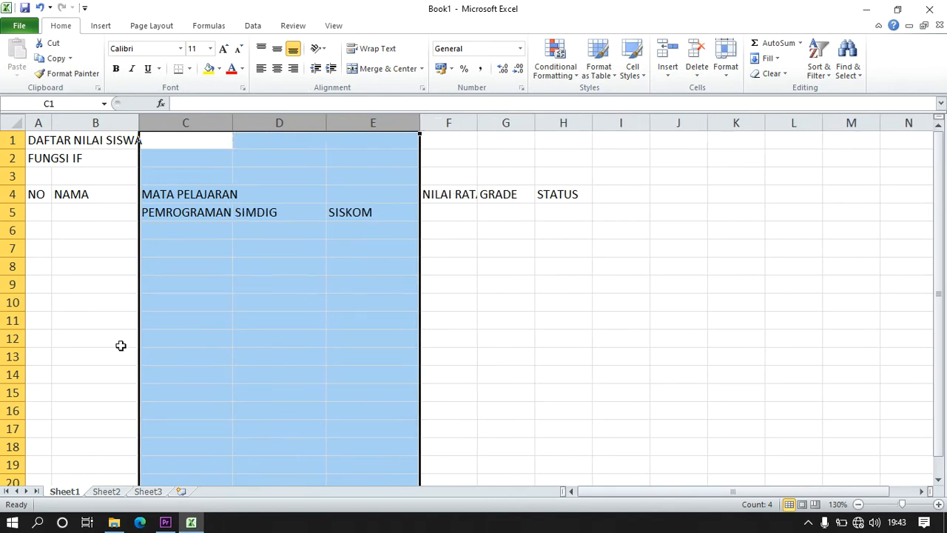
# Widen column H to give STATUS more room, and slightly widen column F under NILAI RATA-RATA.
pyautogui.click(222, 270)
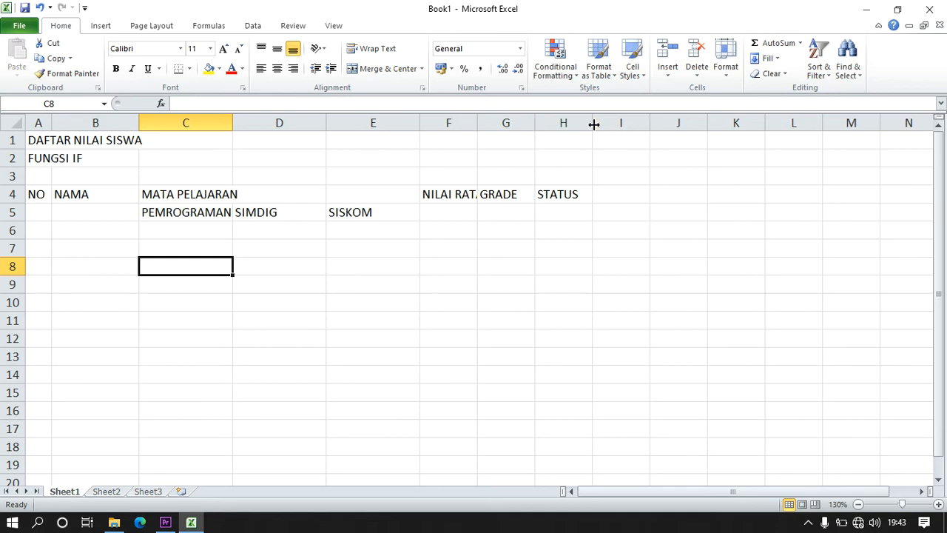
pyautogui.moveTo(592, 122); pyautogui.dragTo(637, 119)
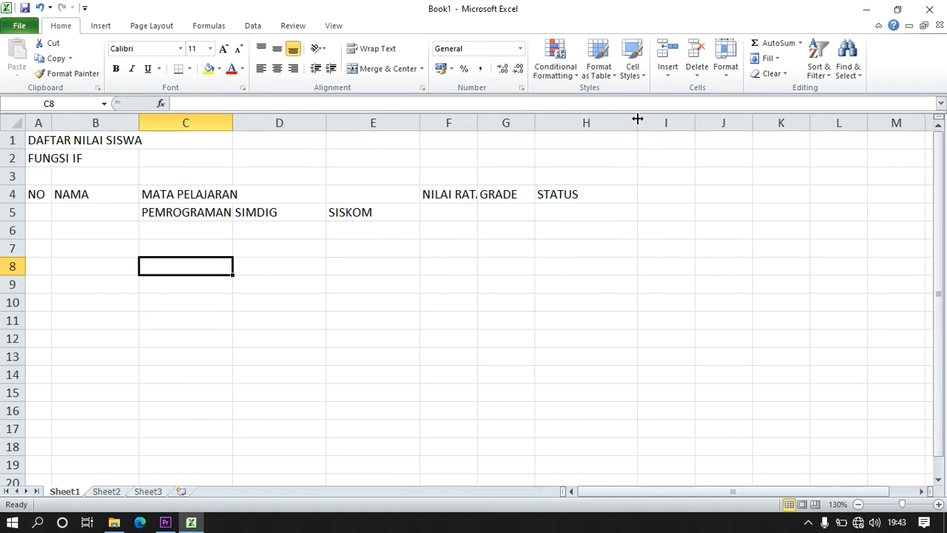
pyautogui.click(547, 349)
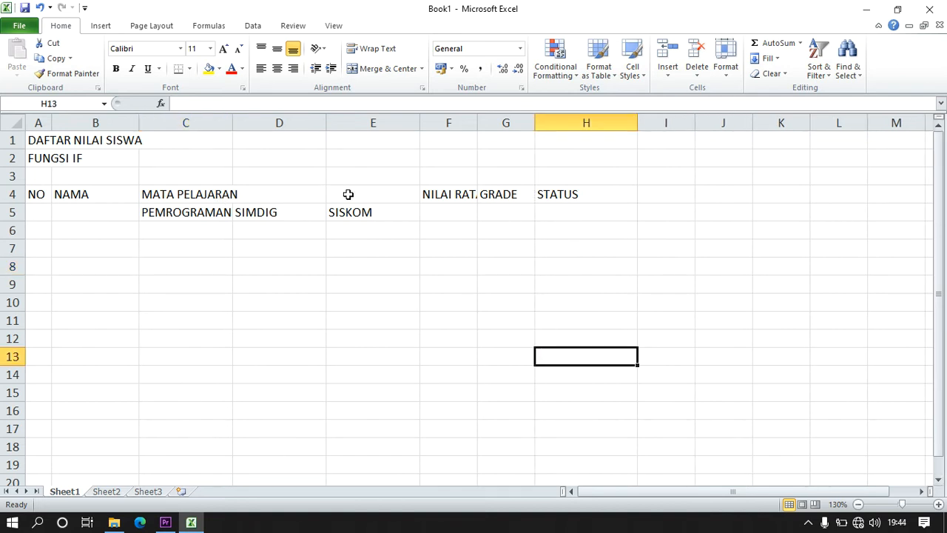
pyautogui.click(460, 193)
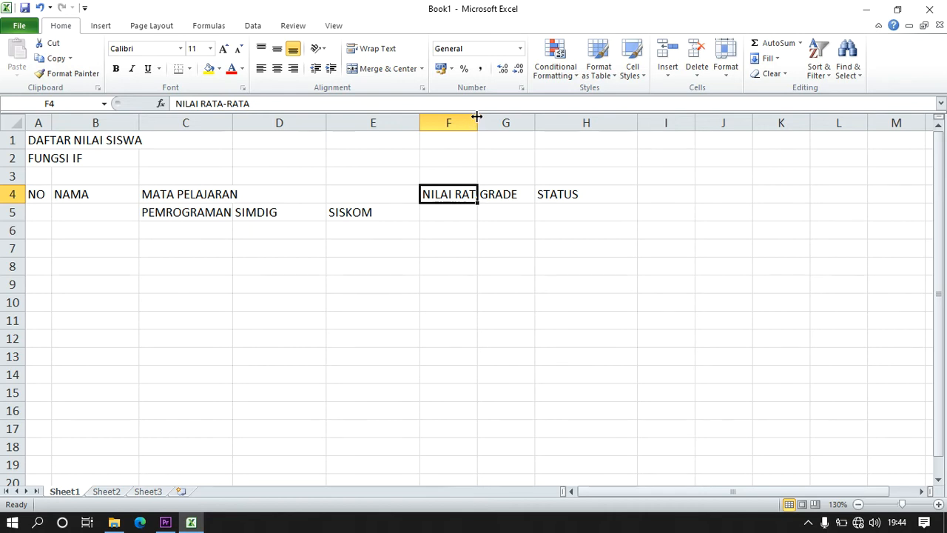
pyautogui.moveTo(477, 116)
pyautogui.mouseDown()
pyautogui.moveTo(535, 117)
pyautogui.moveTo(483, 127)
pyautogui.mouseUp()
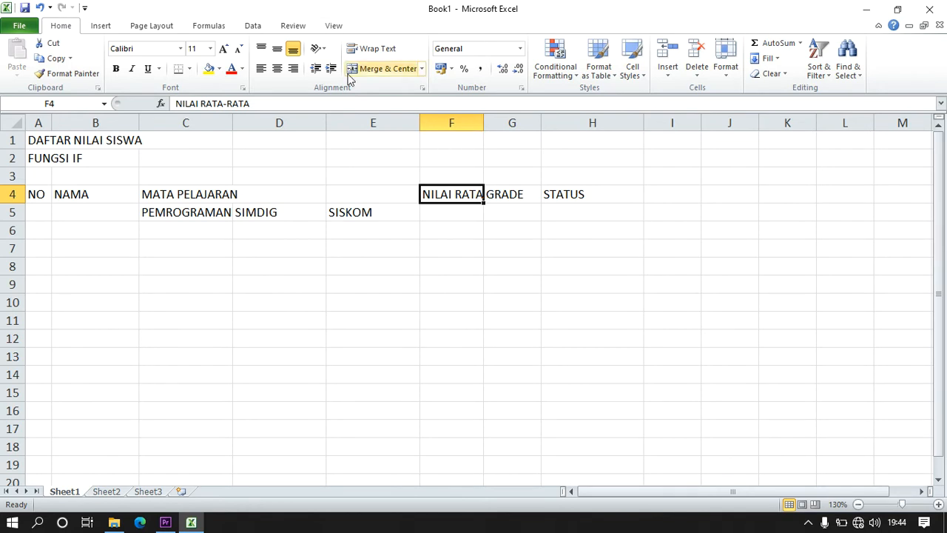
# Merge and center the NO header across A4:A5, with wrapped text and middle vertical alignment.
pyautogui.click(38, 195)
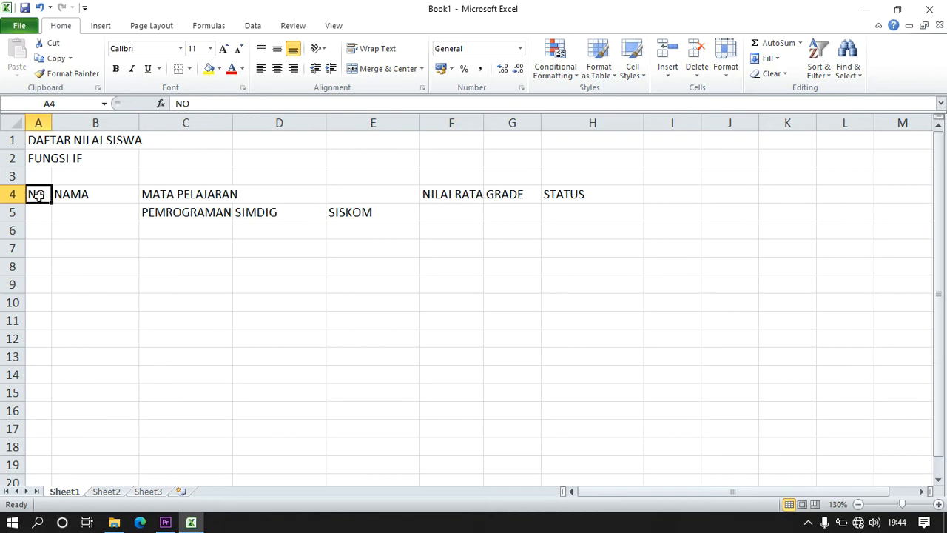
pyautogui.moveTo(39, 194); pyautogui.dragTo(38, 204)
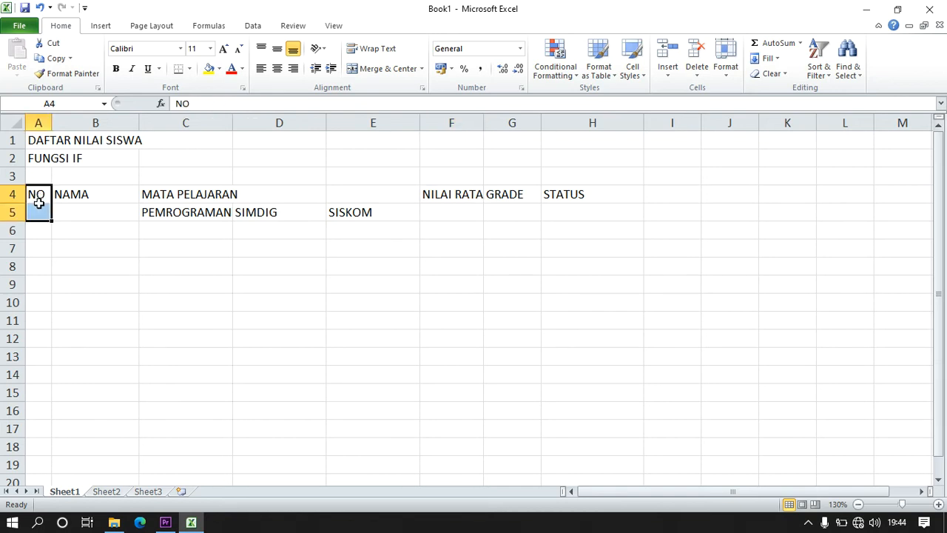
pyautogui.click(378, 70)
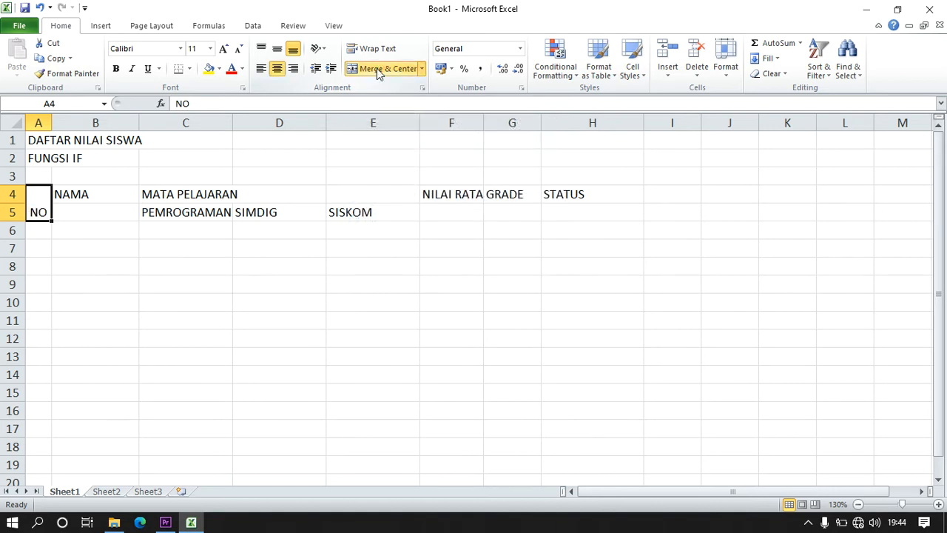
pyautogui.click(371, 49)
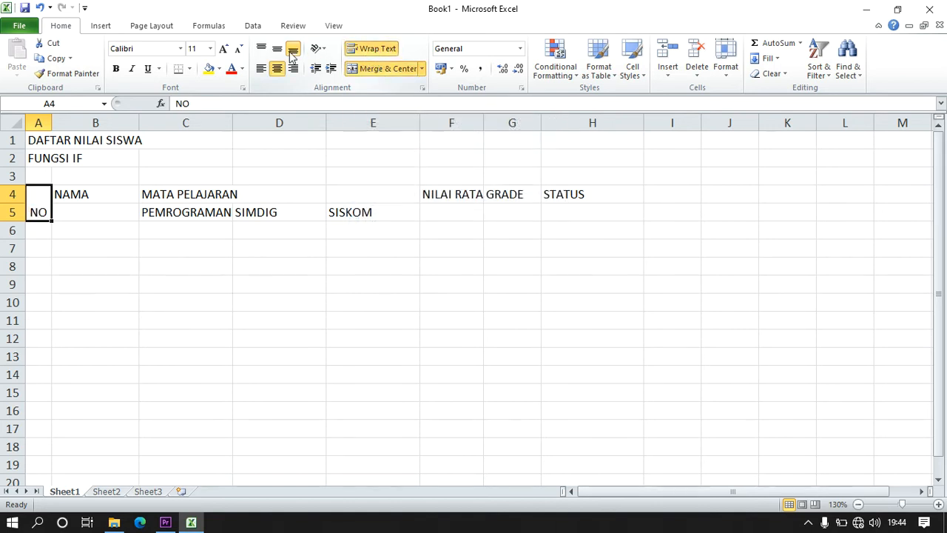
pyautogui.click(275, 50)
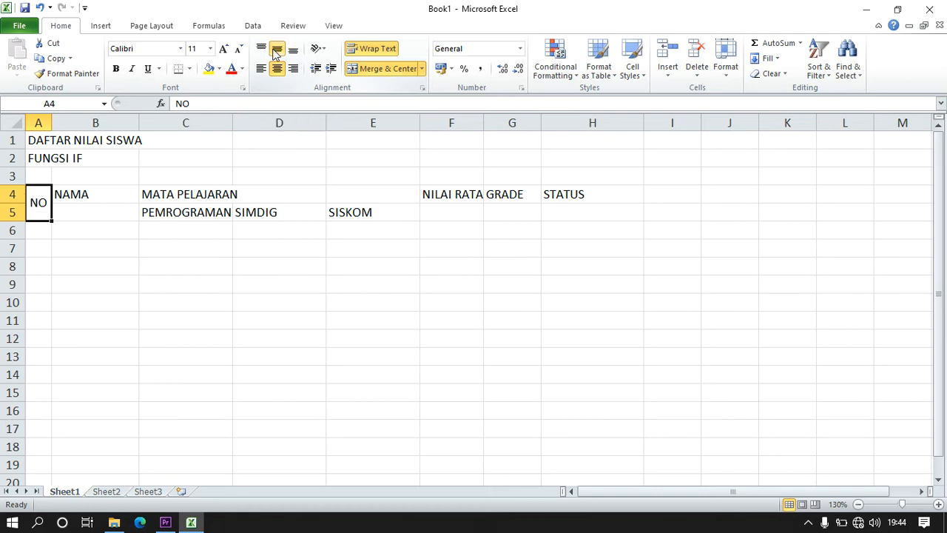
pyautogui.click(169, 264)
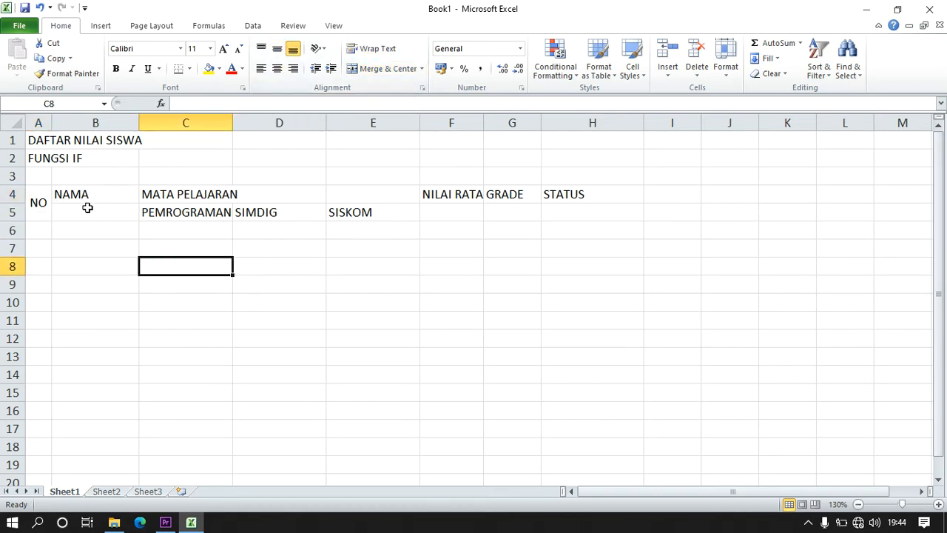
# Undo the merge, text wrapping and vertical alignment of the NO header cells.
pyautogui.click(38, 8)
pyautogui.click(38, 8)
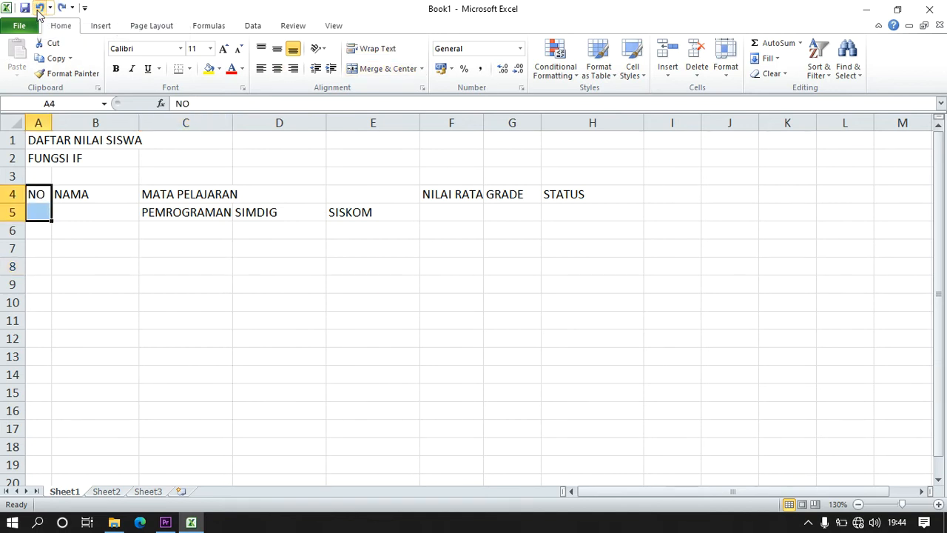
pyautogui.click(167, 233)
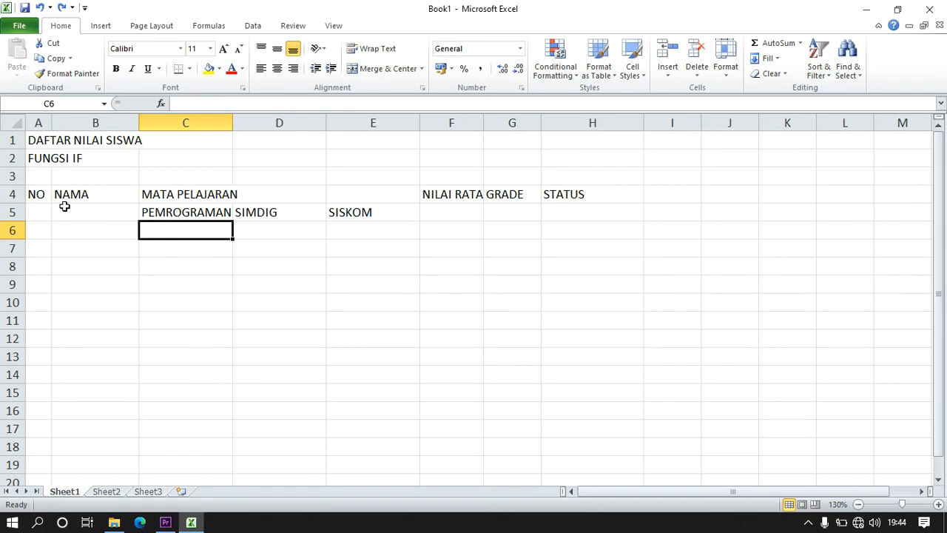
# In the Format Cells settings for A4:A5, set both horizontal and vertical text alignment to Center.
pyautogui.click(33, 196)
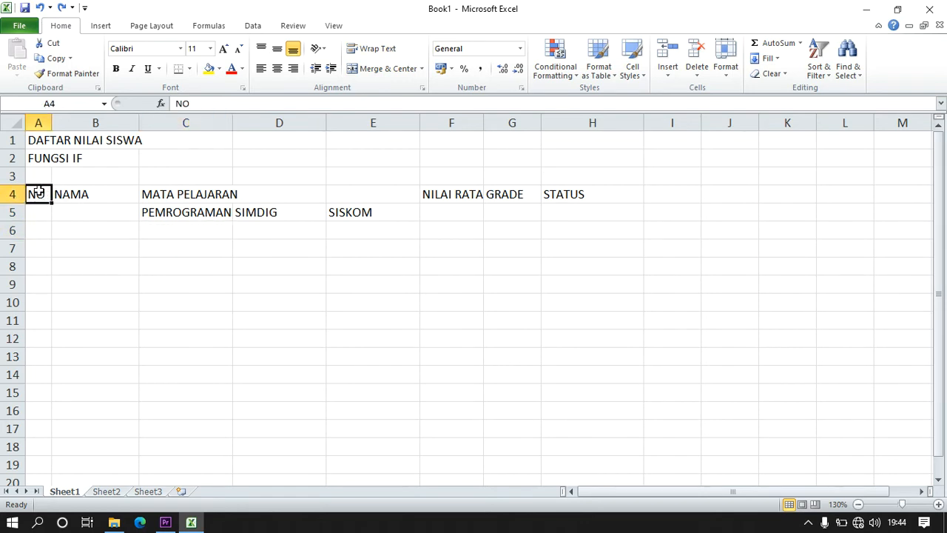
pyautogui.moveTo(38, 191); pyautogui.dragTo(44, 210)
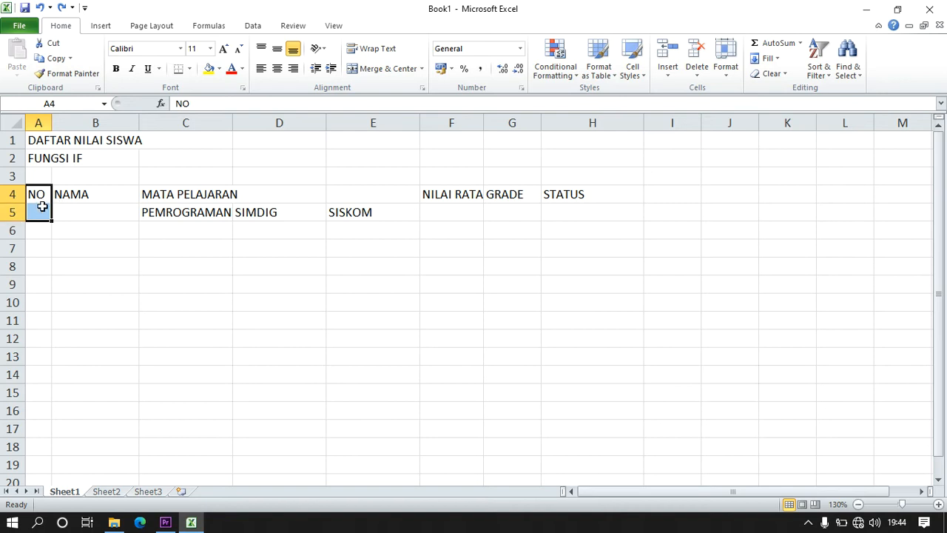
pyautogui.rightClick(43, 209)
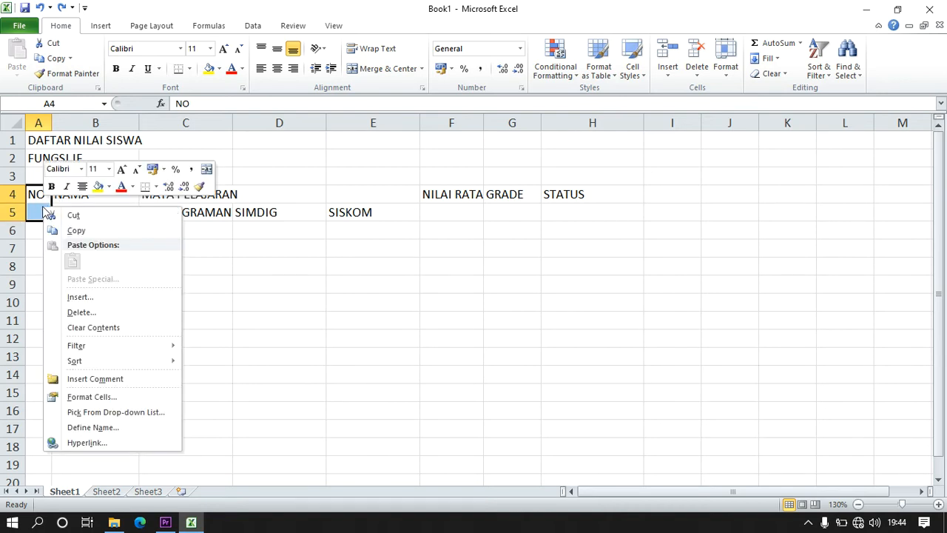
pyautogui.click(92, 400)
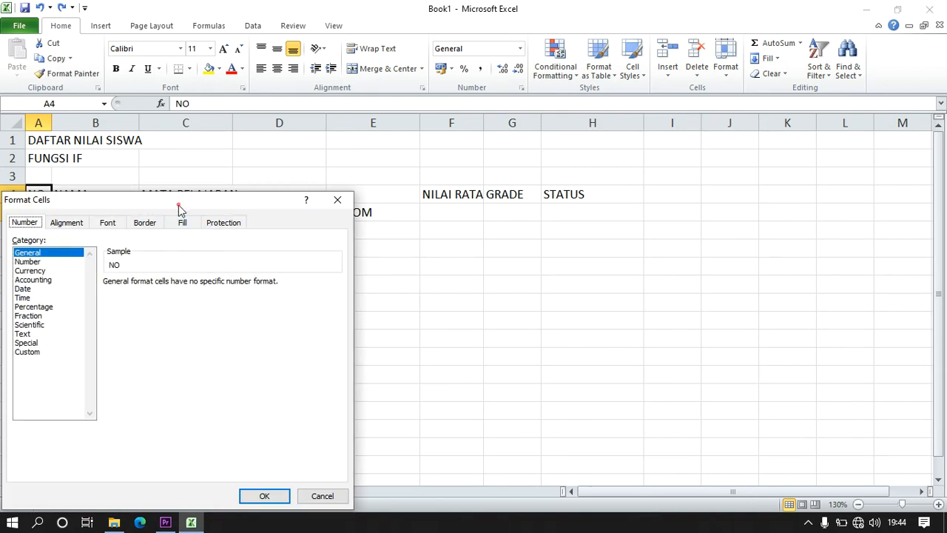
pyautogui.moveTo(178, 205); pyautogui.dragTo(237, 142)
pyautogui.click(118, 159)
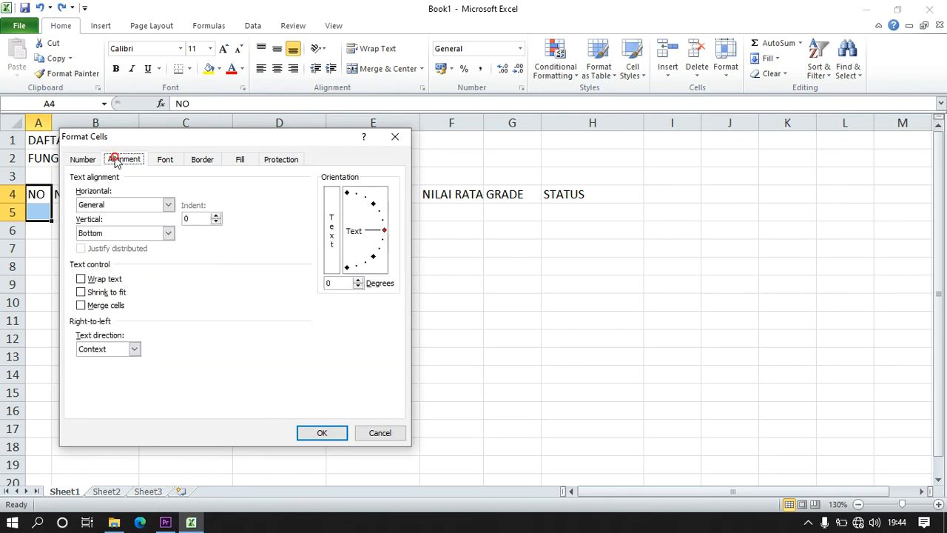
pyautogui.click(111, 205)
pyautogui.click(105, 236)
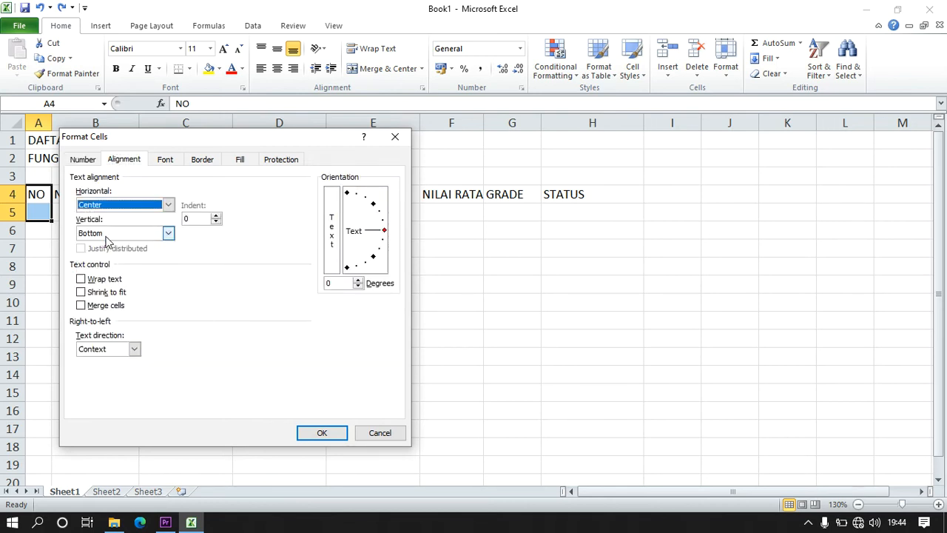
pyautogui.click(122, 234)
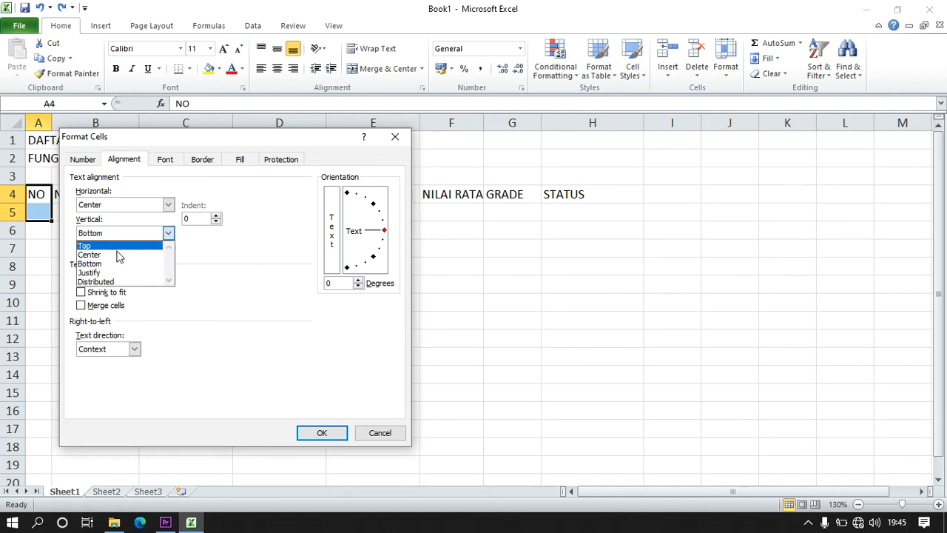
pyautogui.click(111, 255)
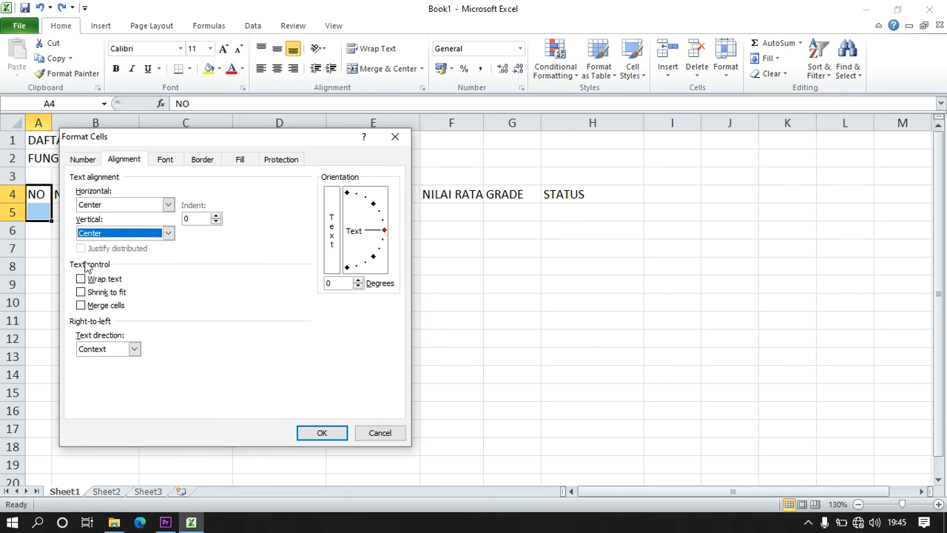
# Enable Wrap text and Merge cells for the NO header in A4:A5 and apply the formatting.
pyautogui.click(81, 279)
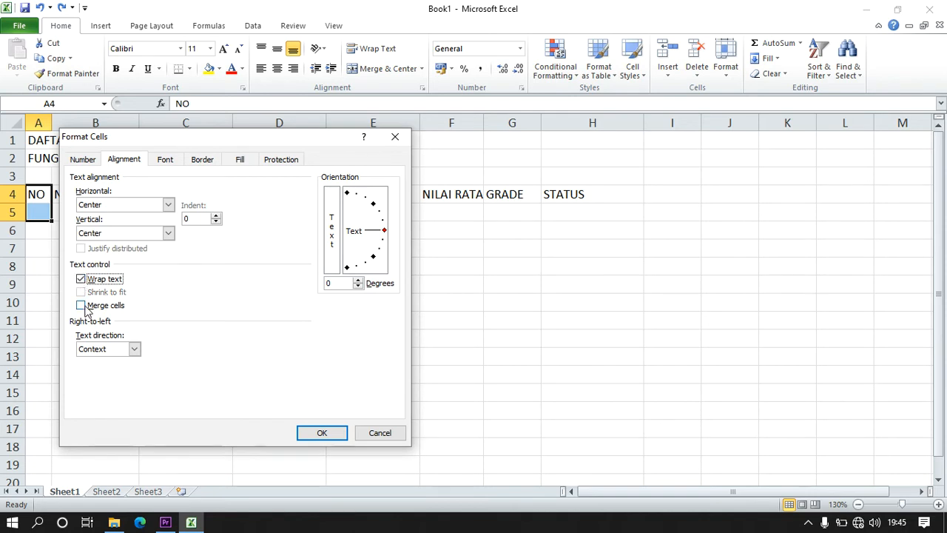
pyautogui.click(81, 306)
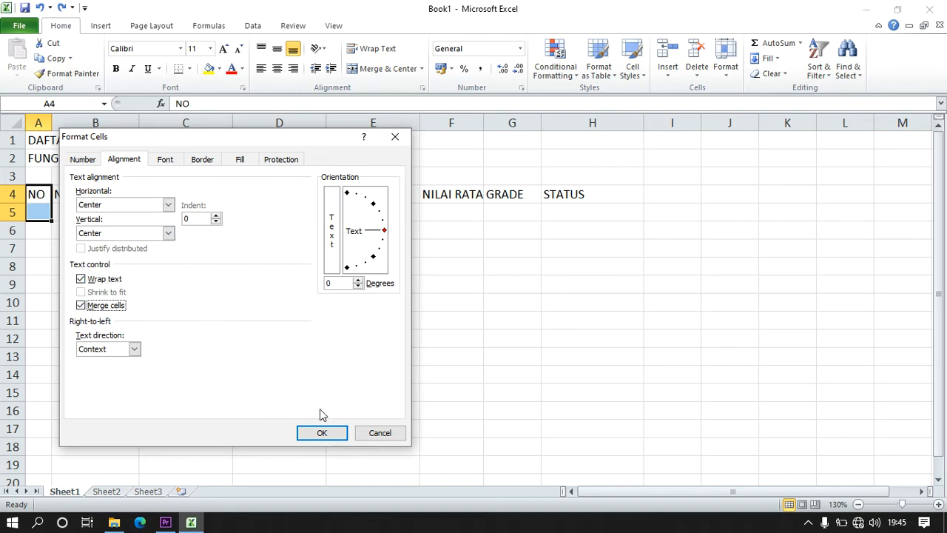
pyautogui.click(318, 430)
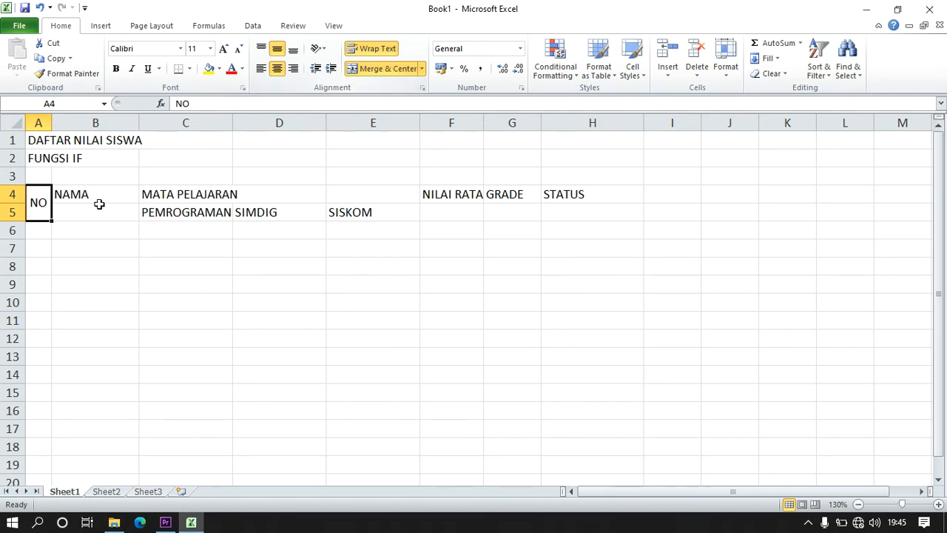
# Merge and center the NAMA header across B4:B5, with wrapped text and middle vertical alignment.
pyautogui.moveTo(127, 196); pyautogui.dragTo(124, 204)
pyautogui.click(381, 68)
pyautogui.click(376, 48)
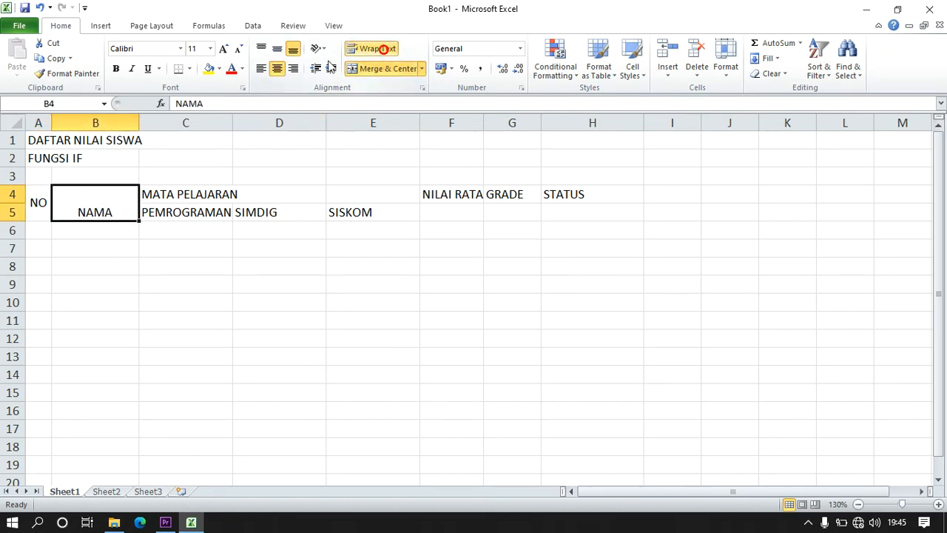
pyautogui.click(276, 48)
# Merge and center MATA PELAJARAN across C4:E4, and center the subject subheaders in C5:E5.
pyautogui.click(187, 196)
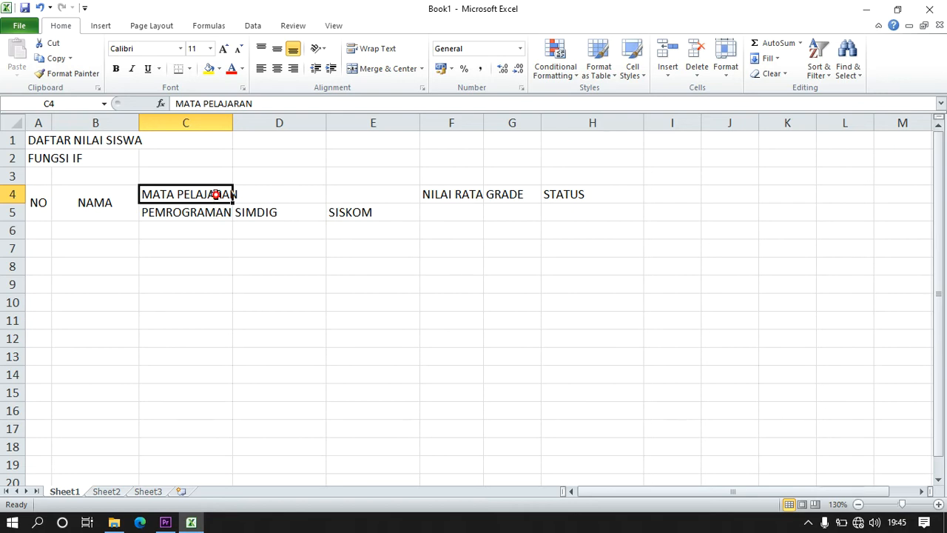
pyautogui.moveTo(217, 195); pyautogui.dragTo(334, 195)
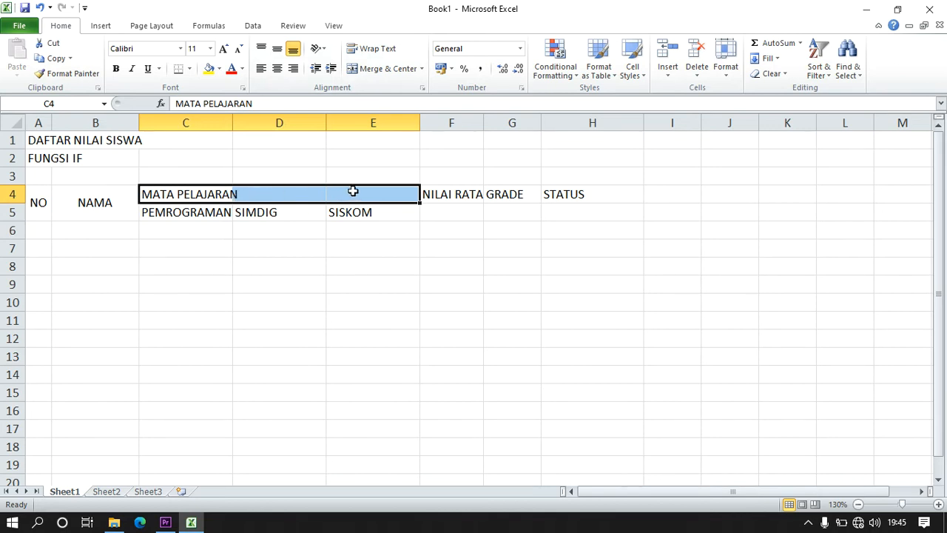
pyautogui.click(375, 71)
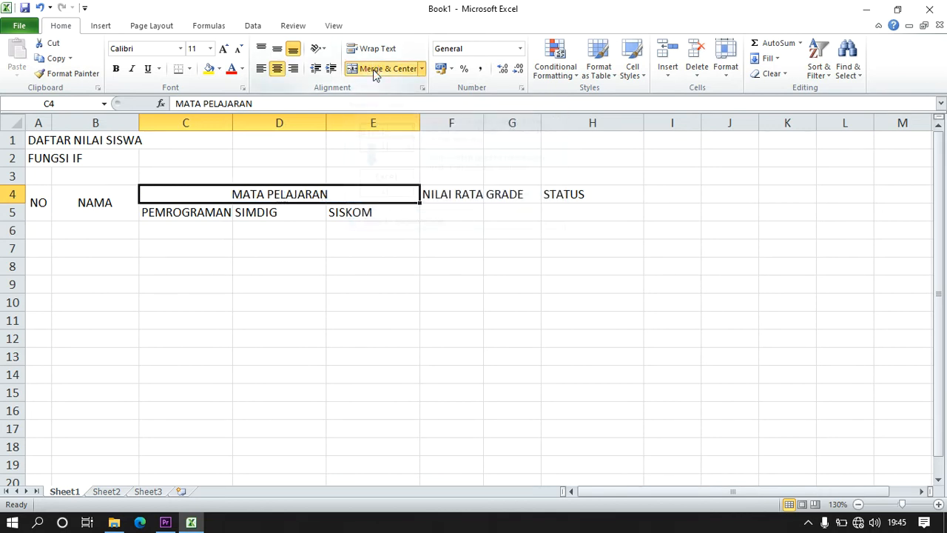
pyautogui.click(271, 224)
pyautogui.moveTo(195, 210); pyautogui.dragTo(341, 214)
pyautogui.click(276, 69)
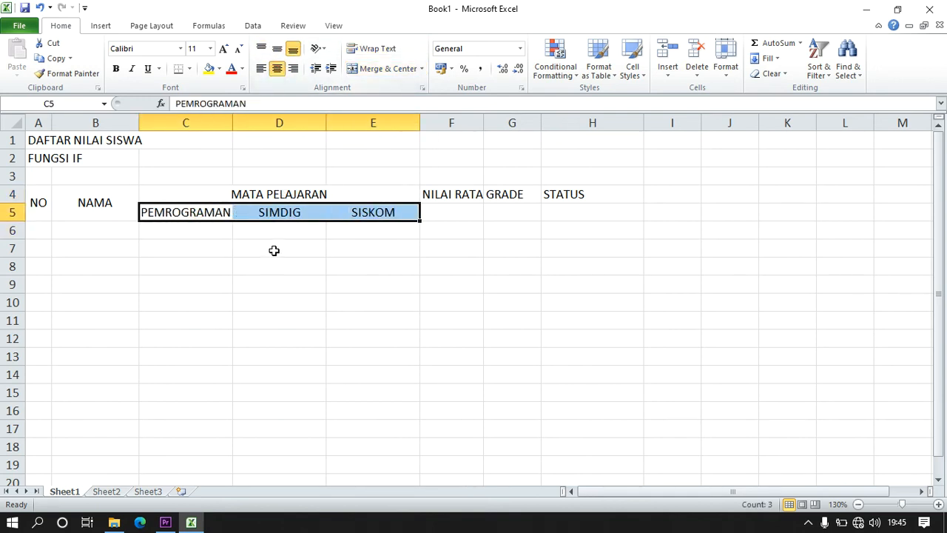
# Merge and center the NILAI RATA-RATA header across F4:F5, with wrapped text and middle vertical alignment.
pyautogui.click(450, 196)
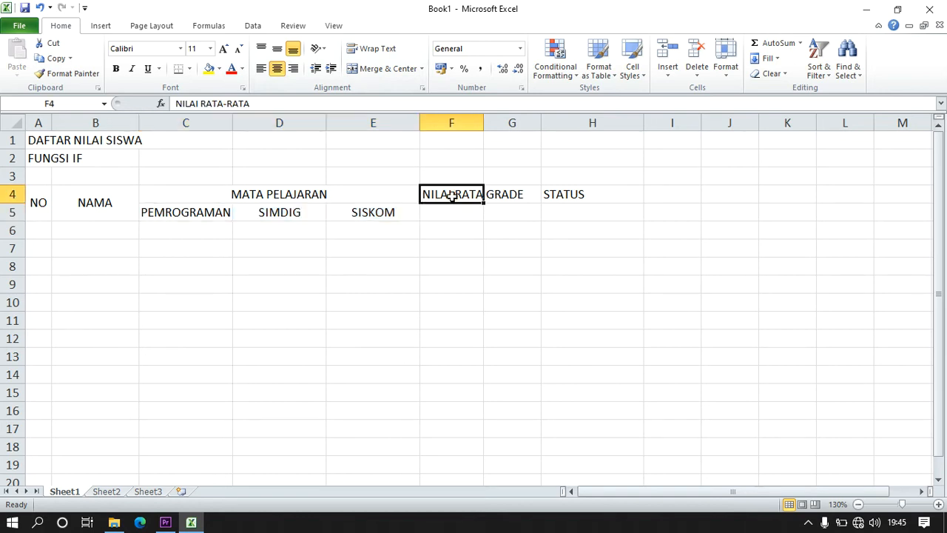
pyautogui.moveTo(451, 196); pyautogui.dragTo(454, 207)
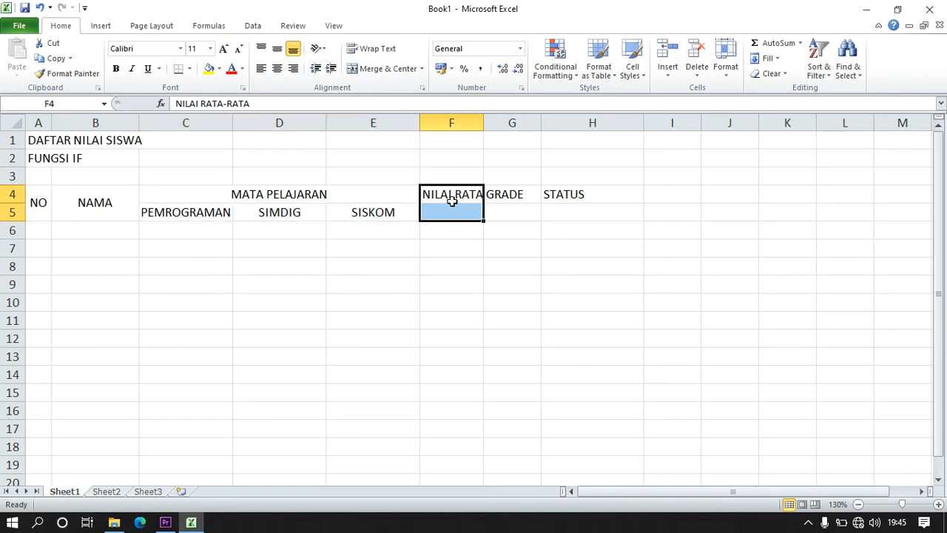
pyautogui.click(404, 68)
pyautogui.click(392, 46)
pyautogui.click(276, 48)
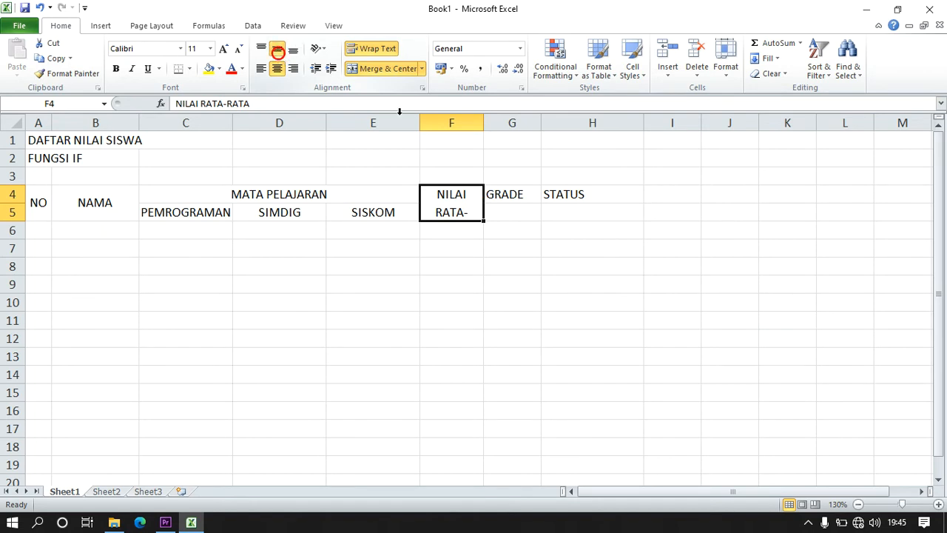
# Merge and center the GRADE header across G4:G5, with wrapped text and middle vertical alignment.
pyautogui.click(497, 194)
pyautogui.moveTo(498, 210); pyautogui.dragTo(498, 212)
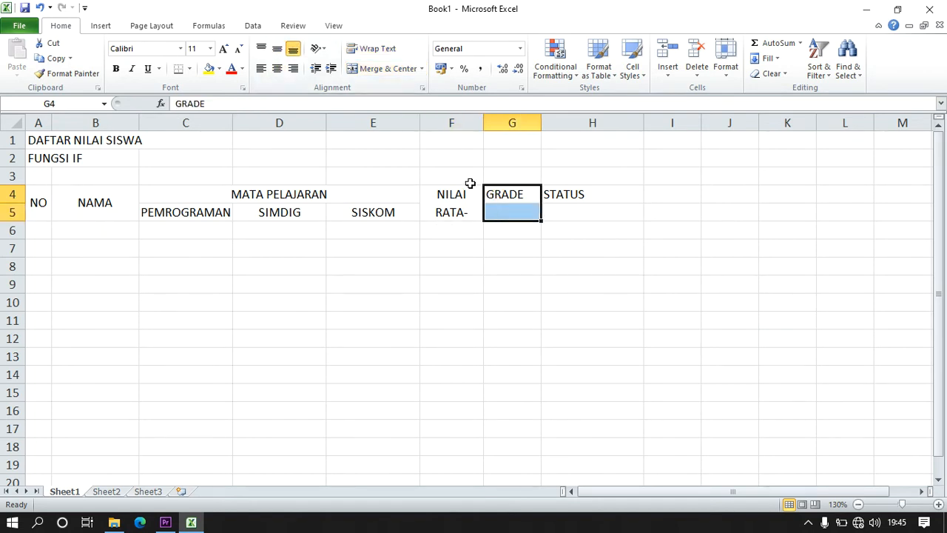
pyautogui.click(388, 68)
pyautogui.click(375, 48)
pyautogui.click(277, 48)
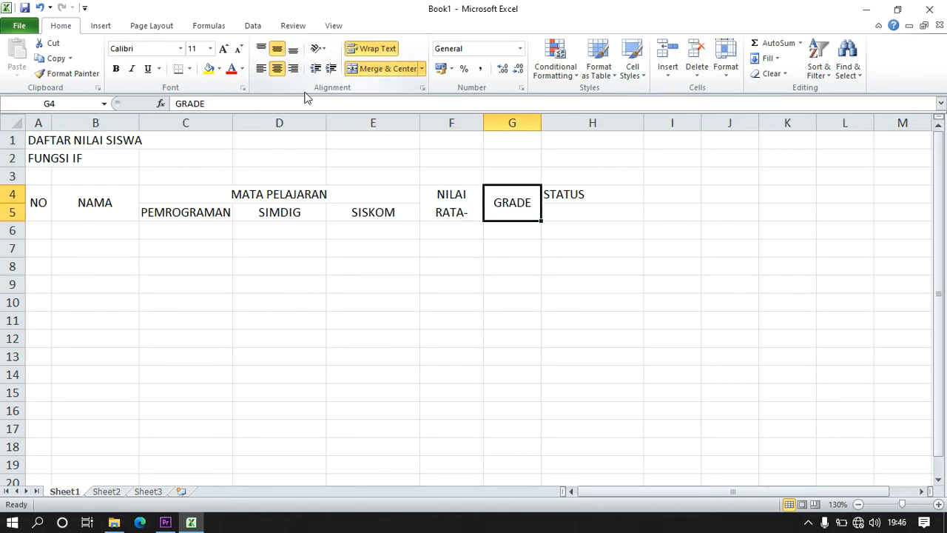
# Merge and center the STATUS header across H4:H5, with wrapped text and middle vertical alignment.
pyautogui.moveTo(603, 195); pyautogui.dragTo(602, 211)
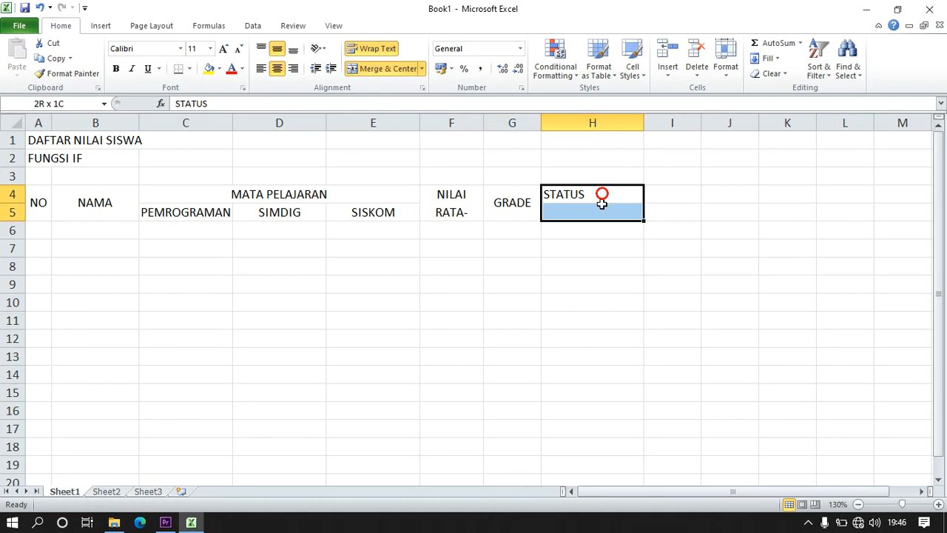
pyautogui.click(354, 70)
pyautogui.click(353, 49)
pyautogui.click(281, 48)
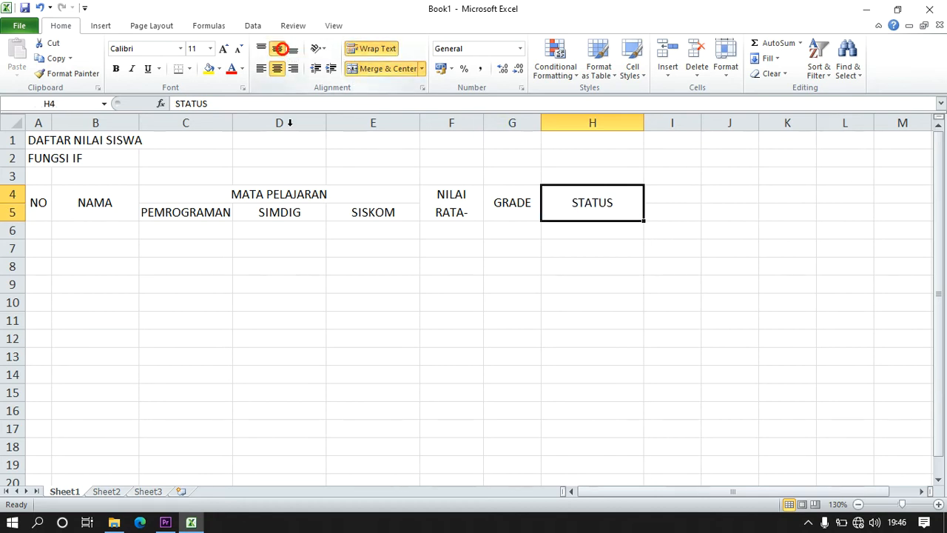
pyautogui.click(306, 287)
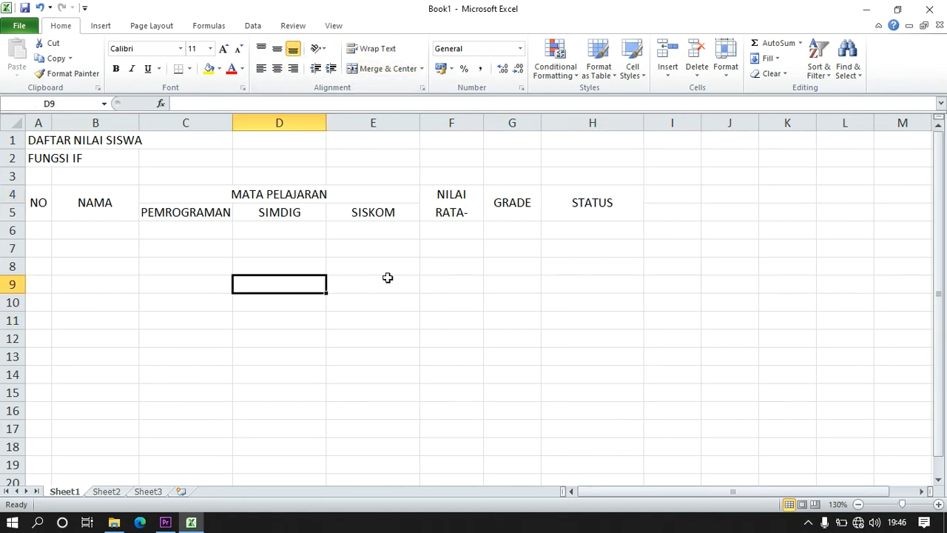
# Merge and center the title DAFTAR NILAI SISWA across A1:H1 and the subtitle FUNGSI IF across A2:H2.
pyautogui.click(39, 141)
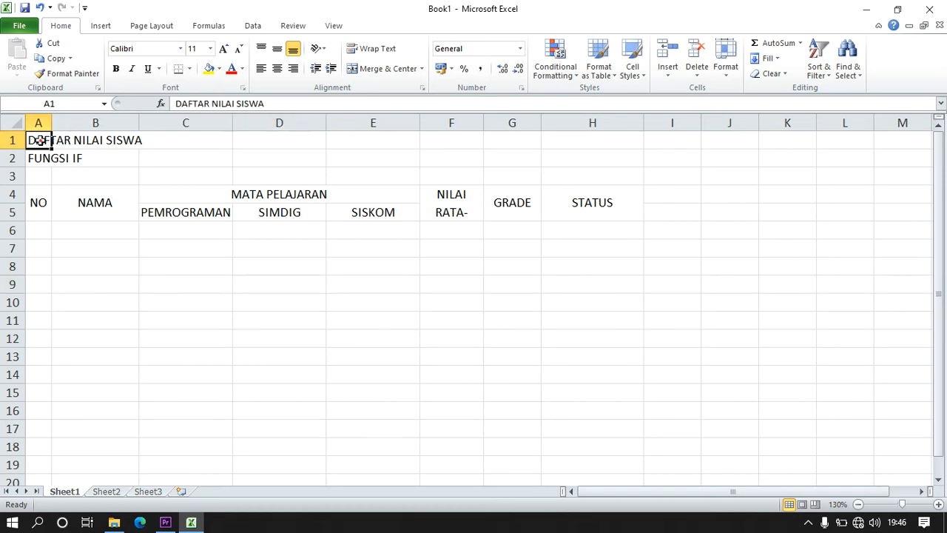
pyautogui.moveTo(44, 141); pyautogui.dragTo(565, 140)
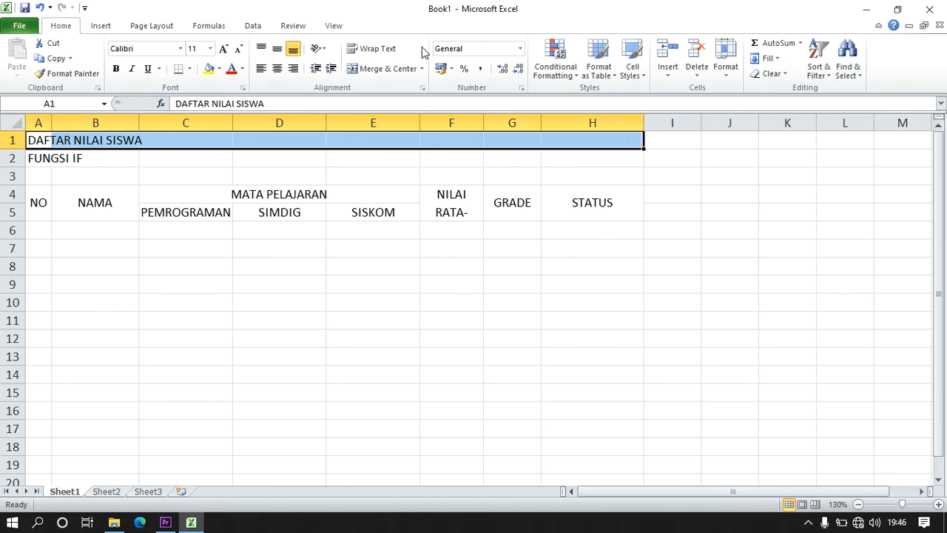
pyautogui.click(374, 74)
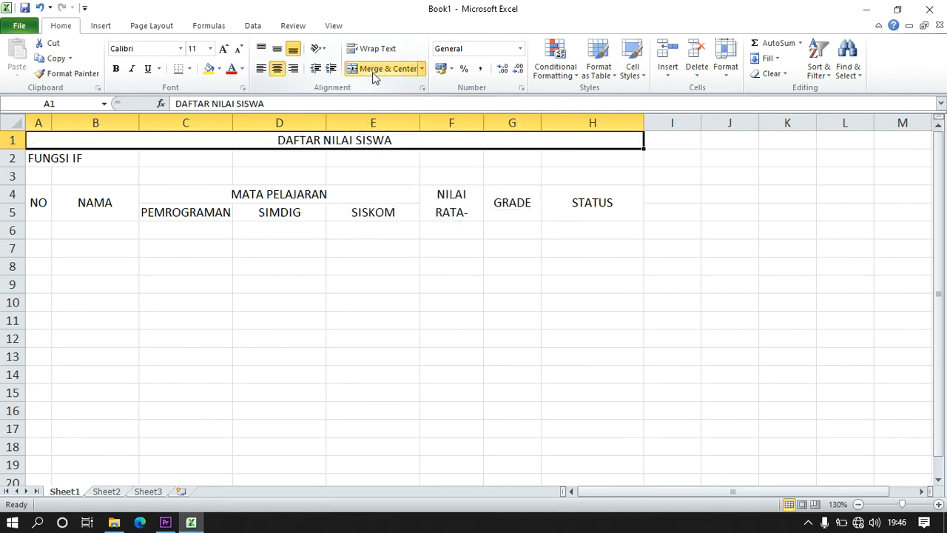
pyautogui.click(375, 191)
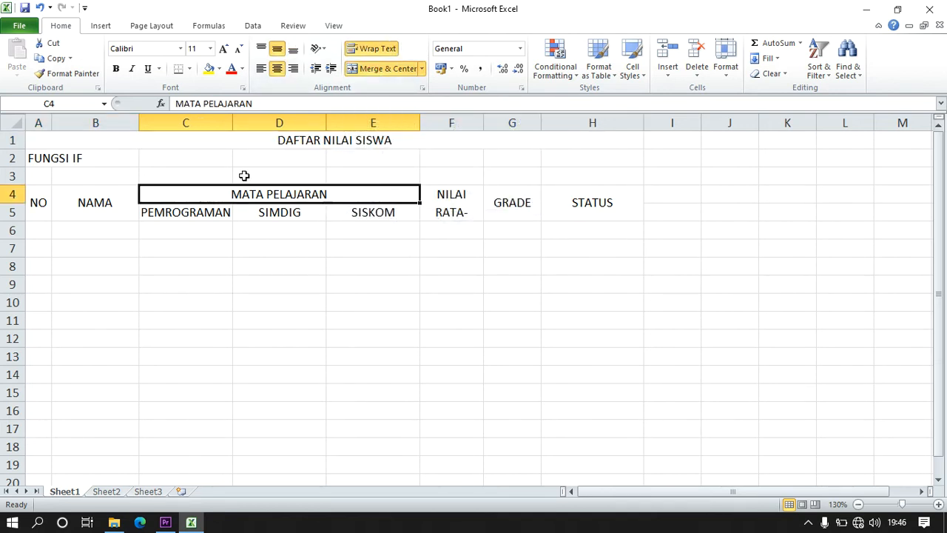
pyautogui.moveTo(43, 153); pyautogui.dragTo(555, 151)
pyautogui.click(362, 68)
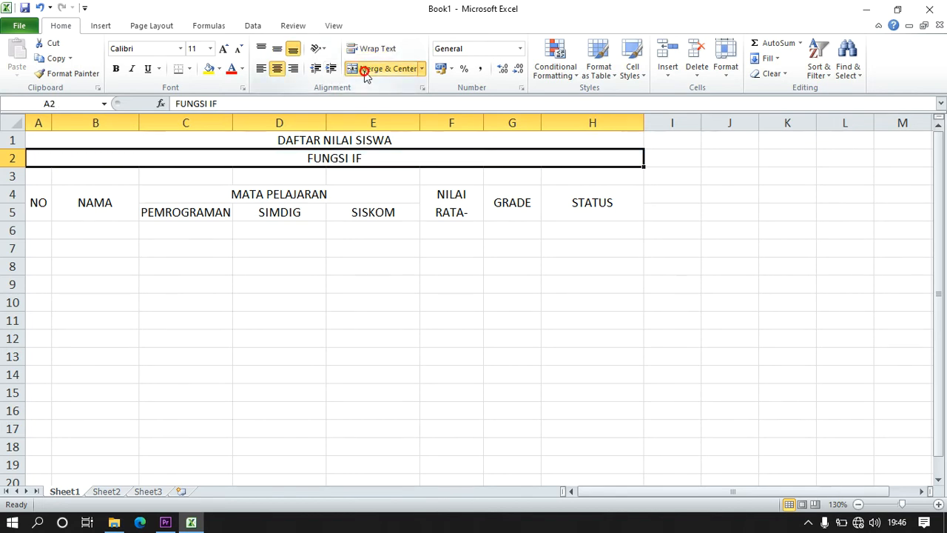
pyautogui.click(424, 244)
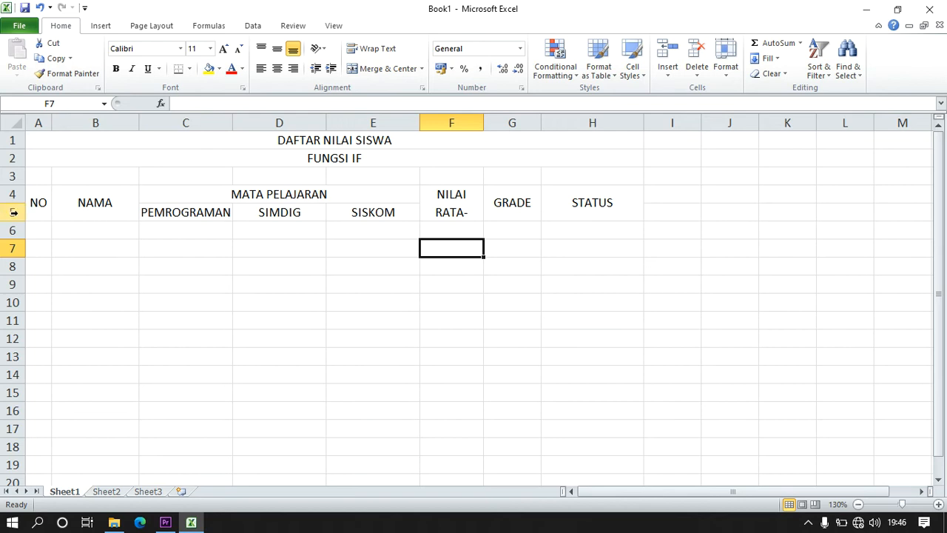
# Enter the first two row numbers in the NO column, 1 in A6 and 2 in A7.
pyautogui.click(45, 235)
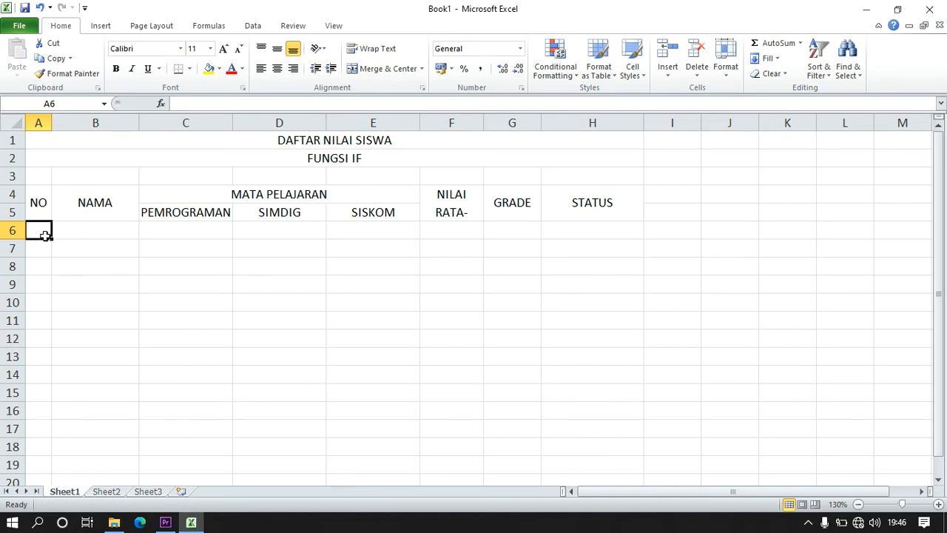
pyautogui.write('1')
pyautogui.press('Return')
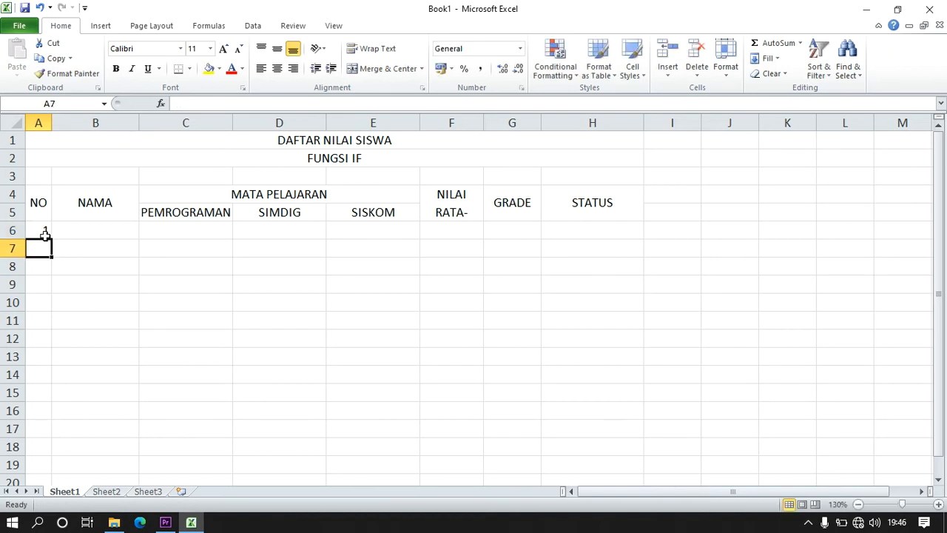
pyautogui.write('2')
pyautogui.press('Return')
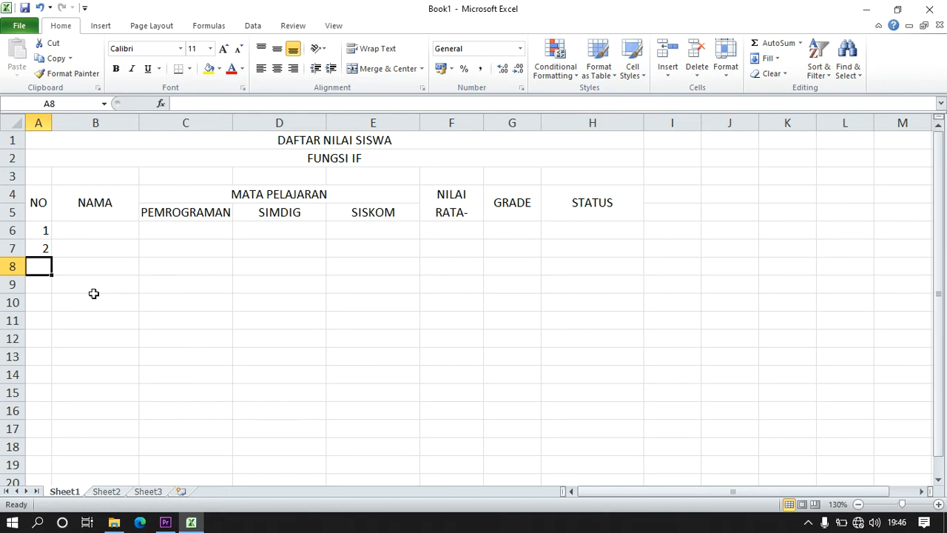
# Extend the number series from A6:A7 down to A15 so the NO column runs from 1 to 10.
pyautogui.click(41, 231)
pyautogui.click(64, 250)
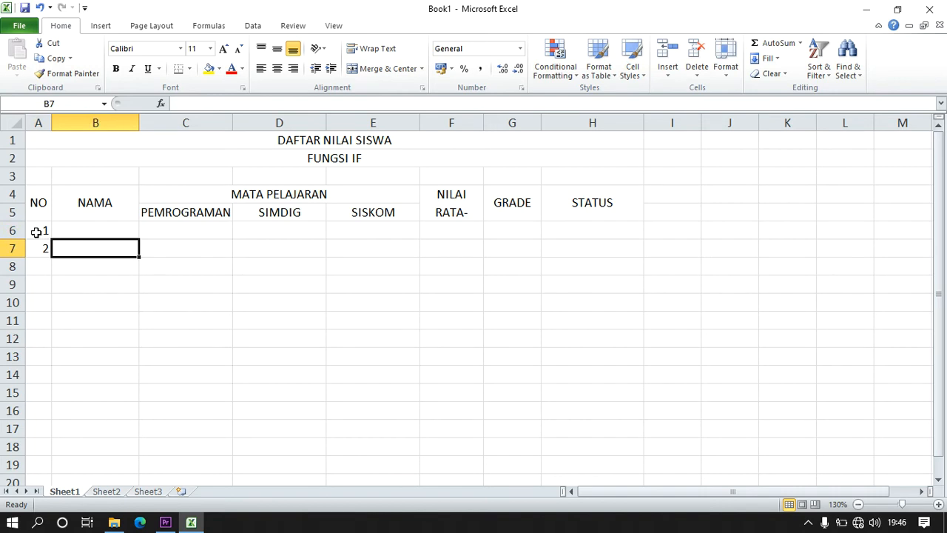
pyautogui.click(36, 232)
pyautogui.click(41, 245)
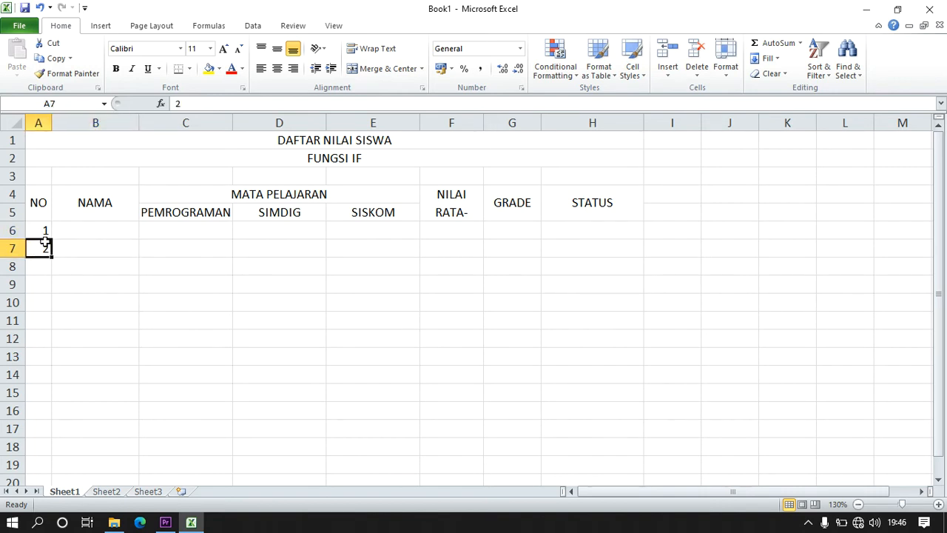
pyautogui.click(40, 231)
pyautogui.moveTo(40, 231); pyautogui.dragTo(42, 243)
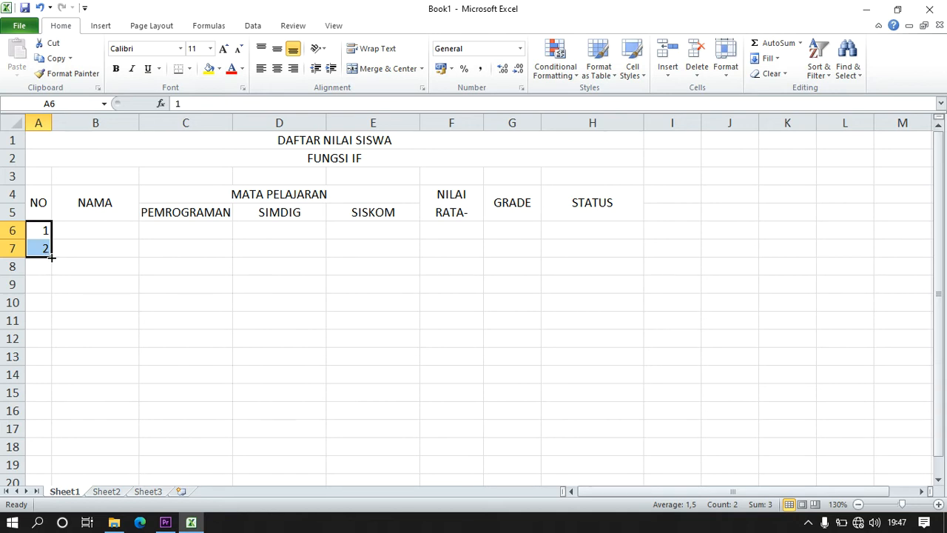
pyautogui.moveTo(51, 257); pyautogui.dragTo(47, 399)
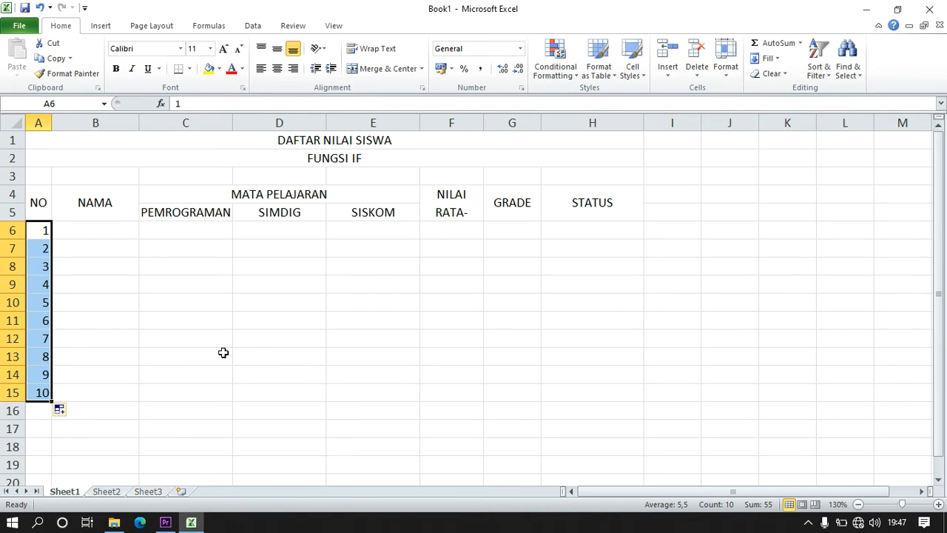
pyautogui.click(85, 397)
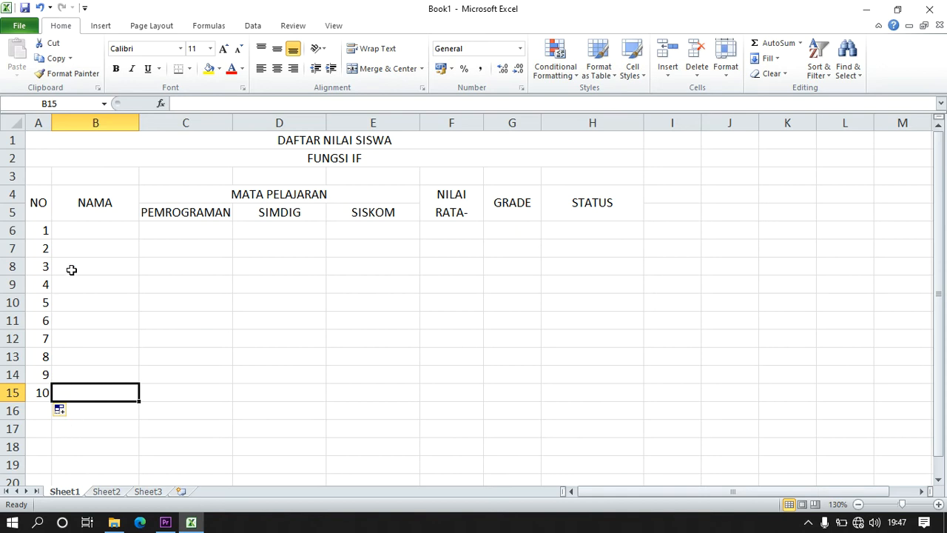
pyautogui.click(128, 226)
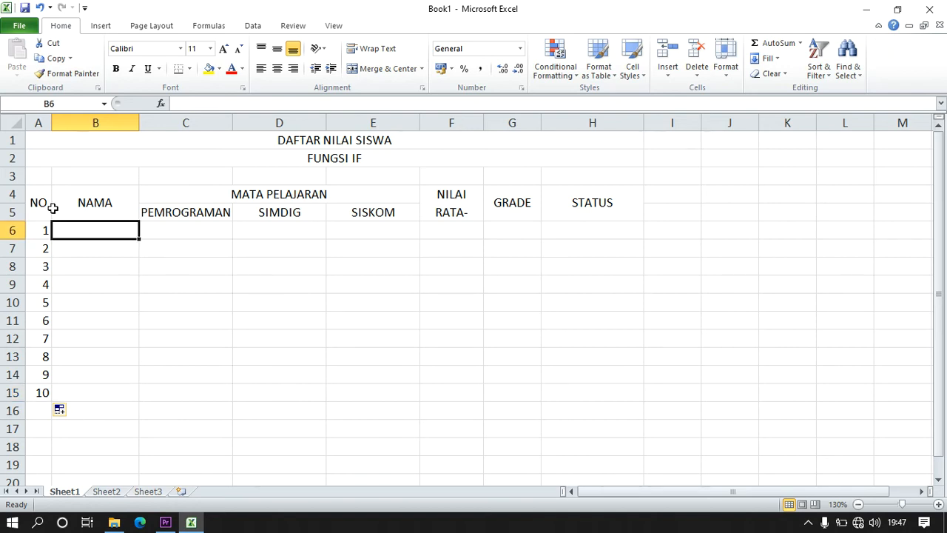
# Apply medium solid borders to all outer edges and inner lines of the table range A4:H16.
pyautogui.click(36, 203)
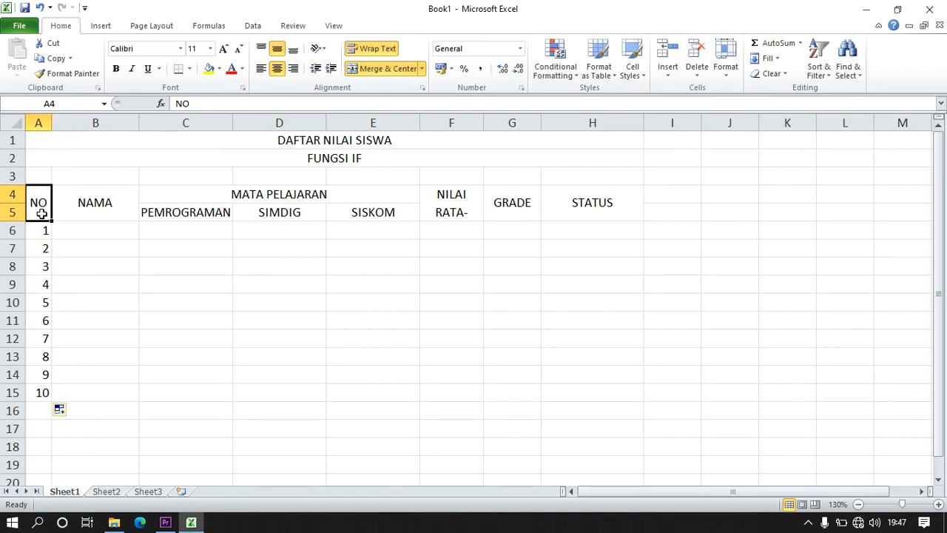
pyautogui.moveTo(41, 206); pyautogui.dragTo(614, 404)
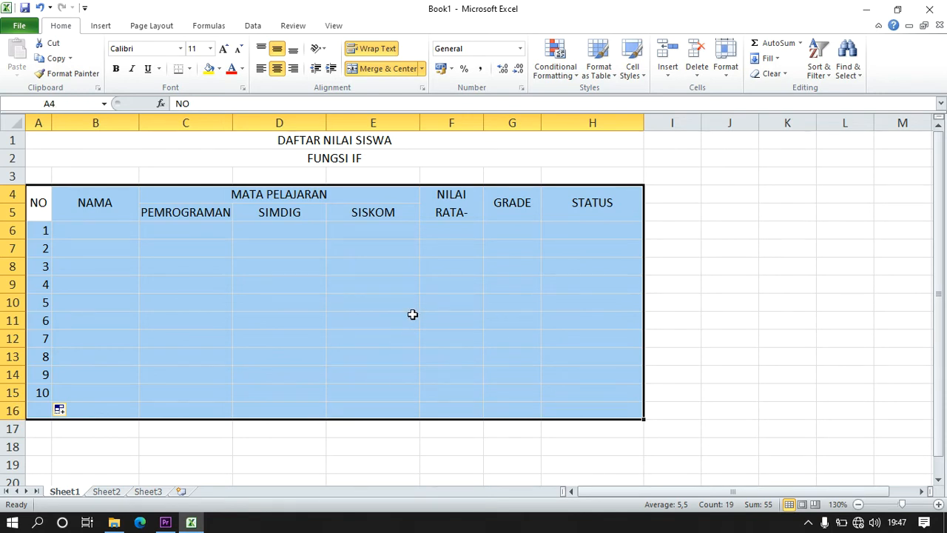
pyautogui.rightClick(293, 282)
pyautogui.click(324, 227)
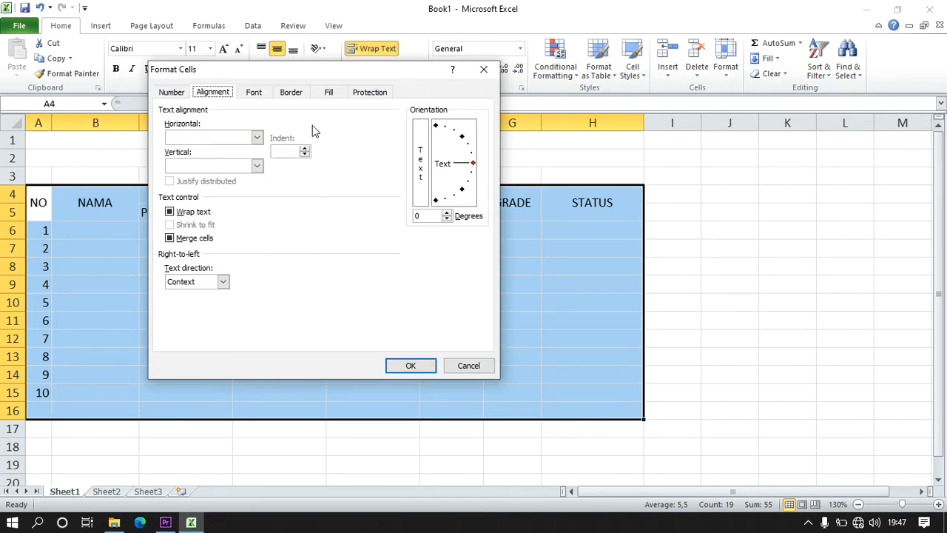
pyautogui.click(291, 93)
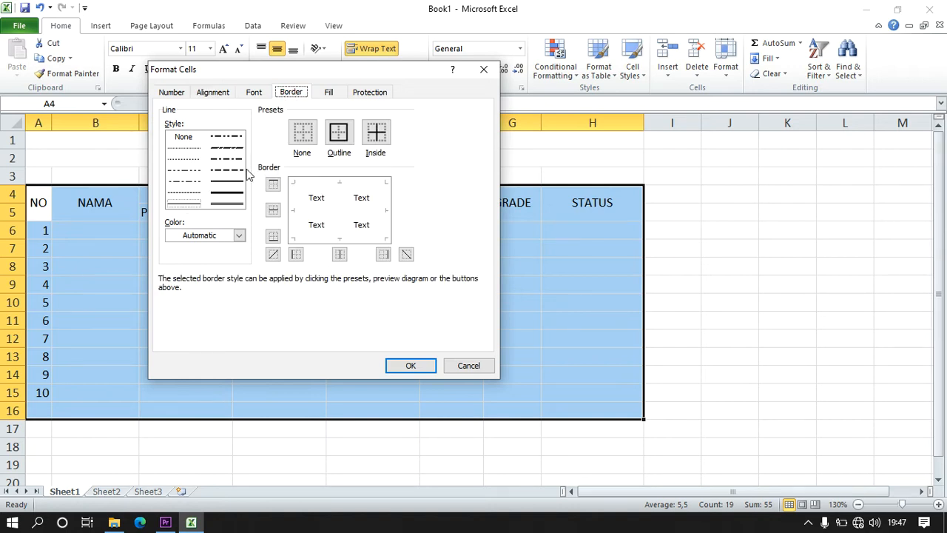
pyautogui.click(226, 181)
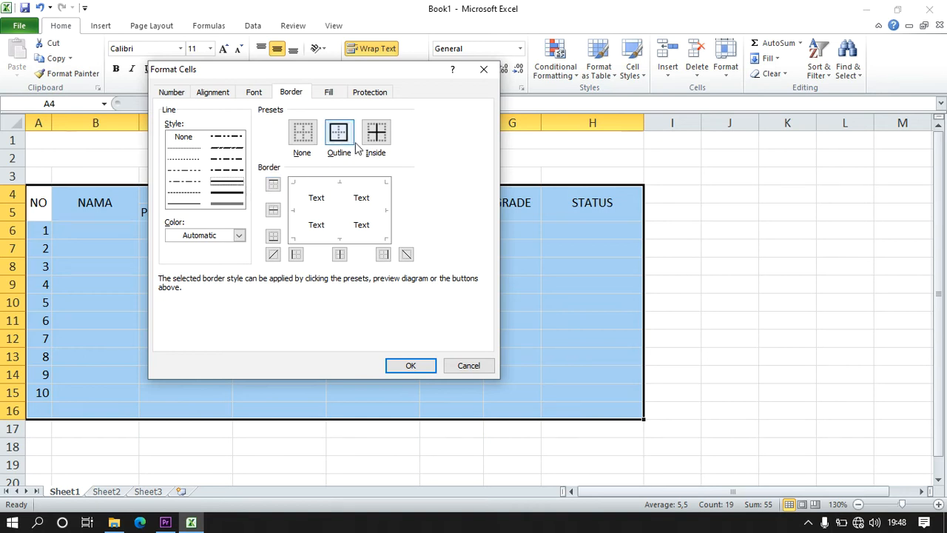
pyautogui.click(273, 185)
pyautogui.click(274, 240)
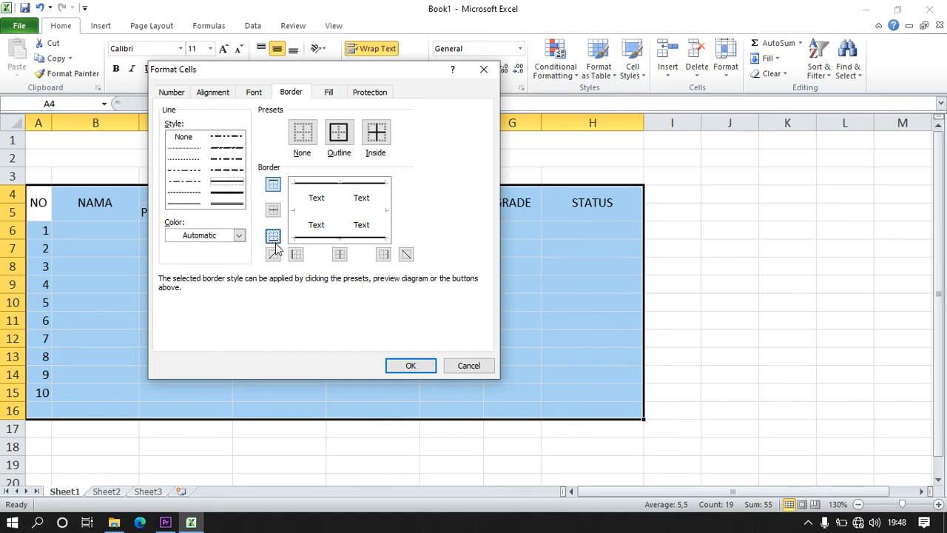
pyautogui.click(296, 254)
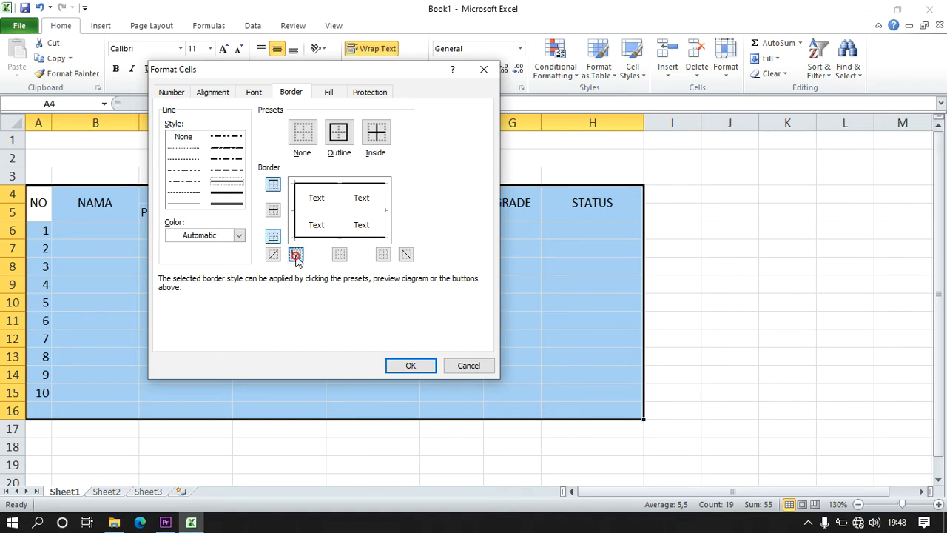
pyautogui.click(383, 254)
pyautogui.click(340, 254)
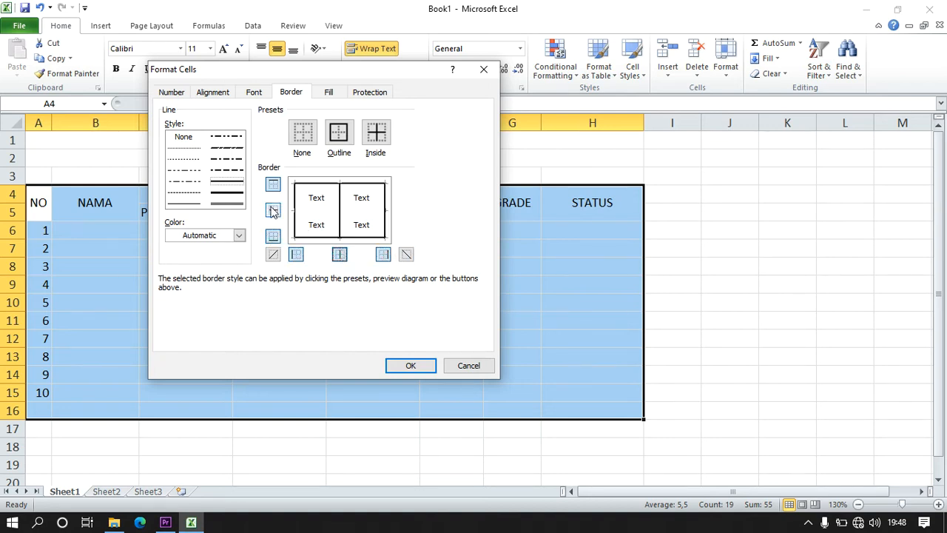
pyautogui.click(274, 210)
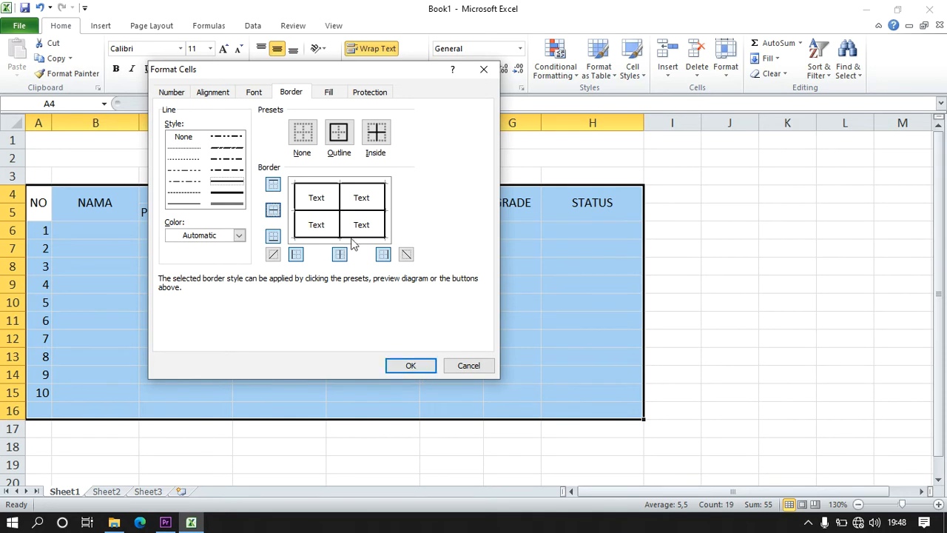
pyautogui.click(421, 364)
pyautogui.click(420, 361)
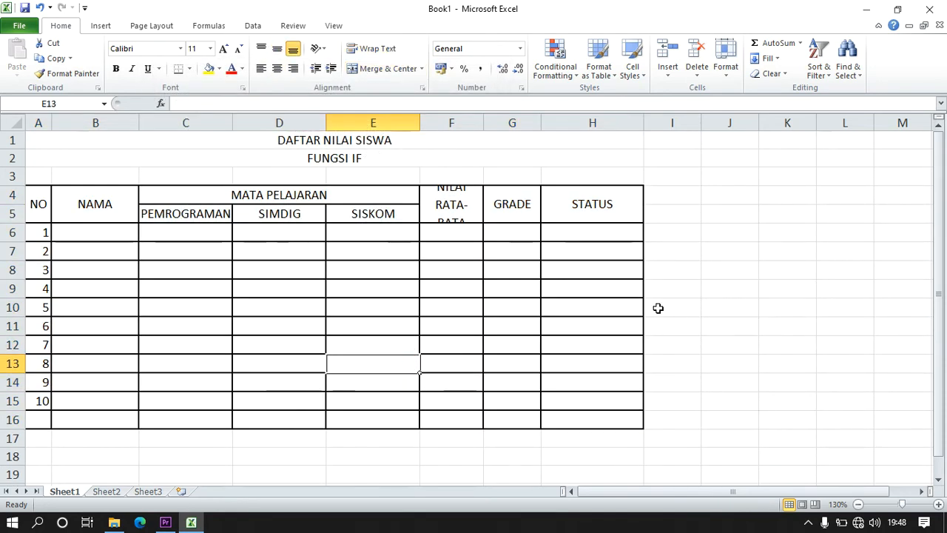
# Widen column F slightly so the NILAI RATA-RATA header fits on two lines.
pyautogui.click(596, 311)
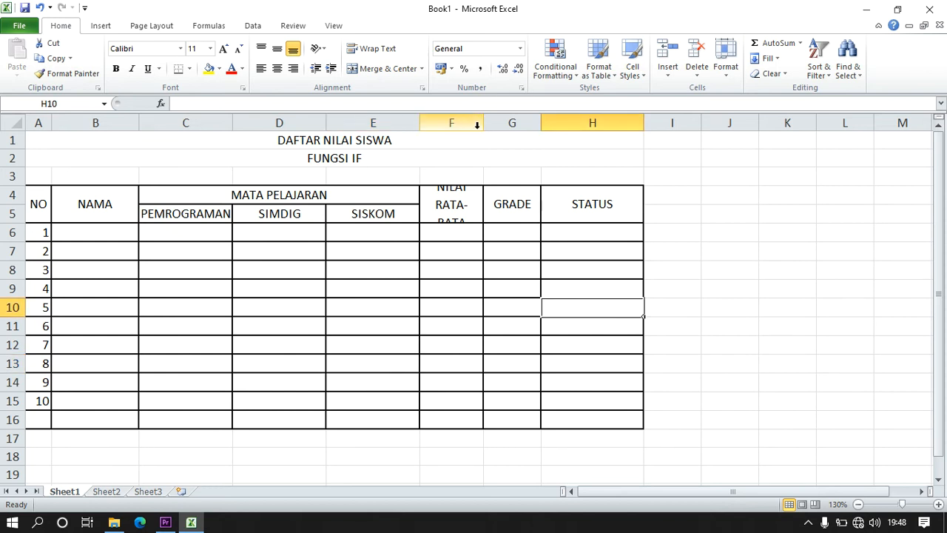
pyautogui.moveTo(483, 125); pyautogui.dragTo(488, 124)
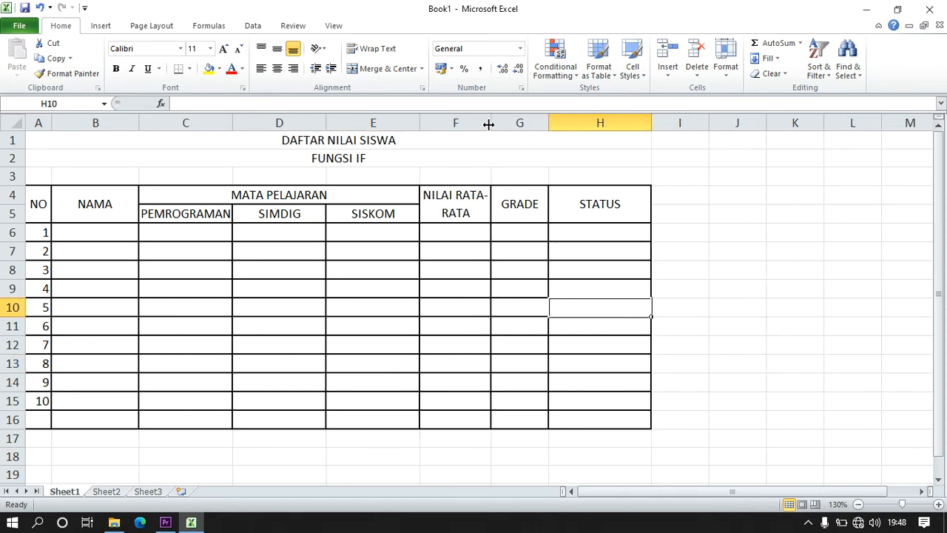
pyautogui.click(475, 286)
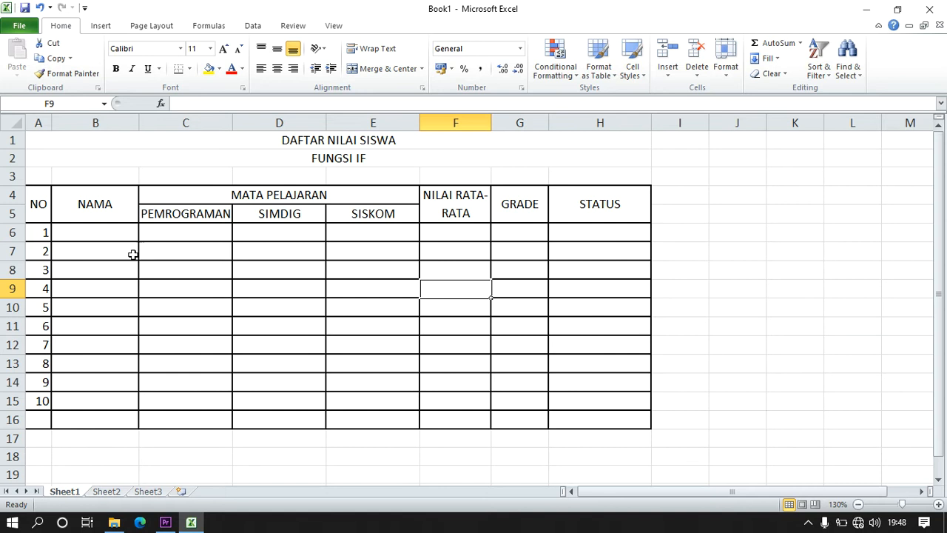
# Enter the label JUMLAH in B16, the NAMA column cell below row number 10.
pyautogui.click(81, 418)
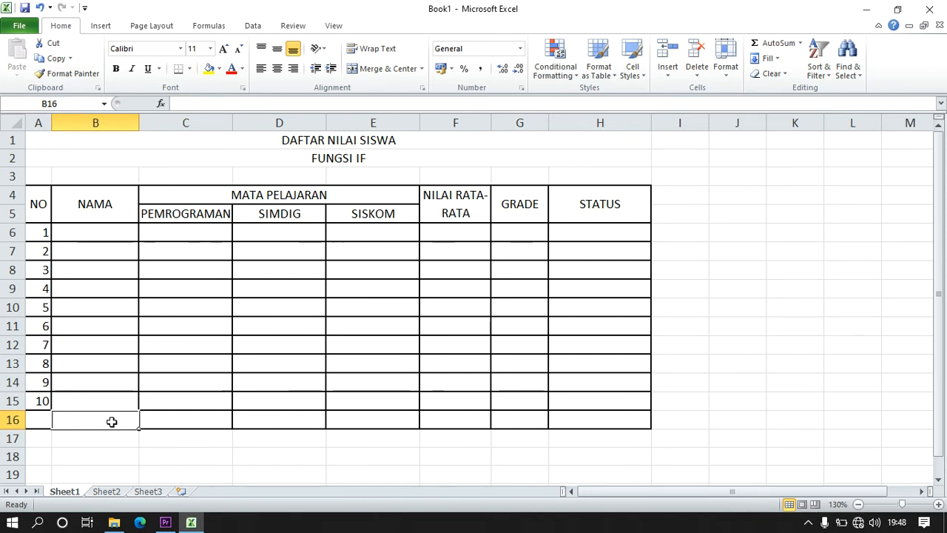
pyautogui.write('JUMLAH')
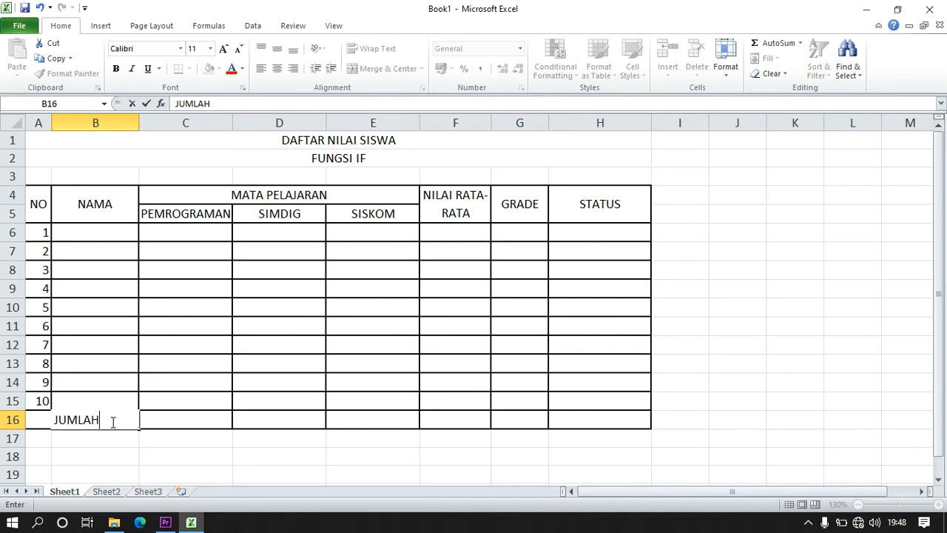
pyautogui.press('Return')
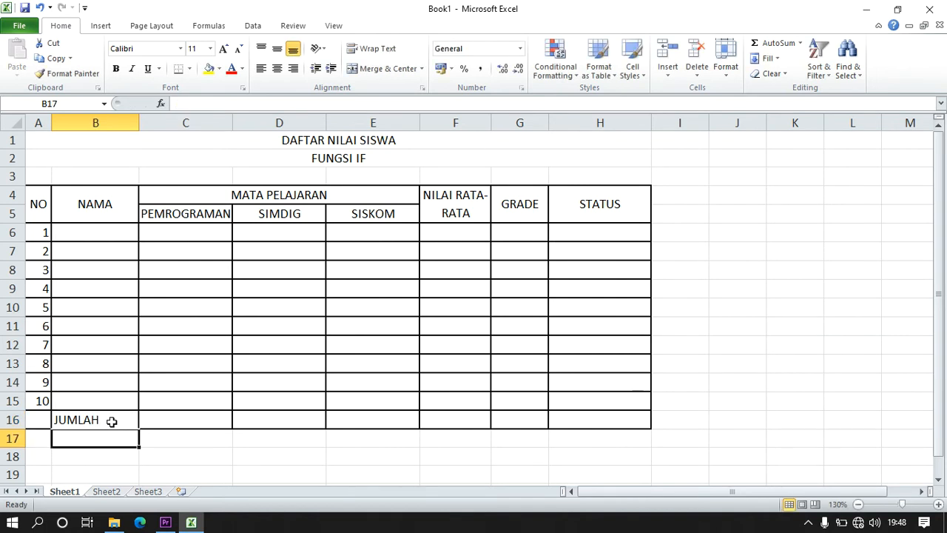
pyautogui.click(191, 422)
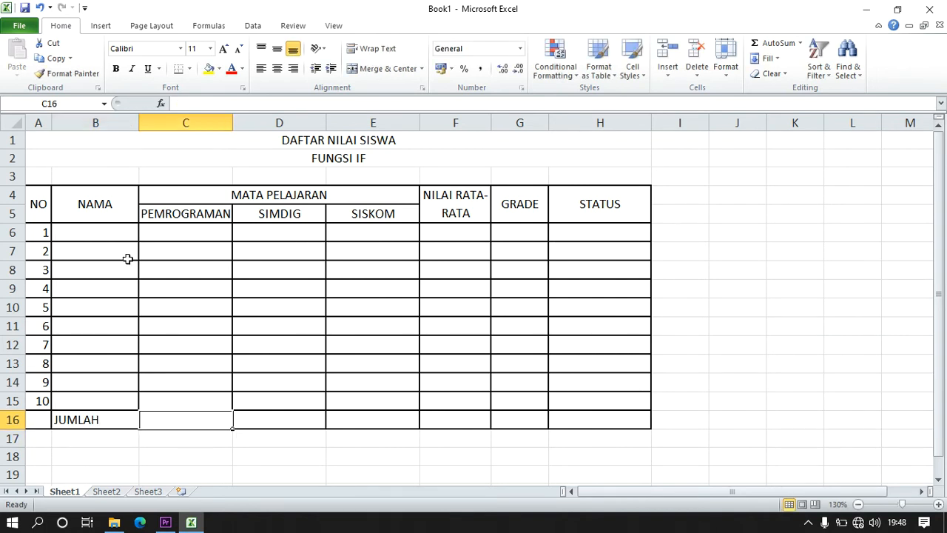
# Fill the NAMA column for students 1 to 5 with one first name per cell in B6:B10.
pyautogui.click(111, 235)
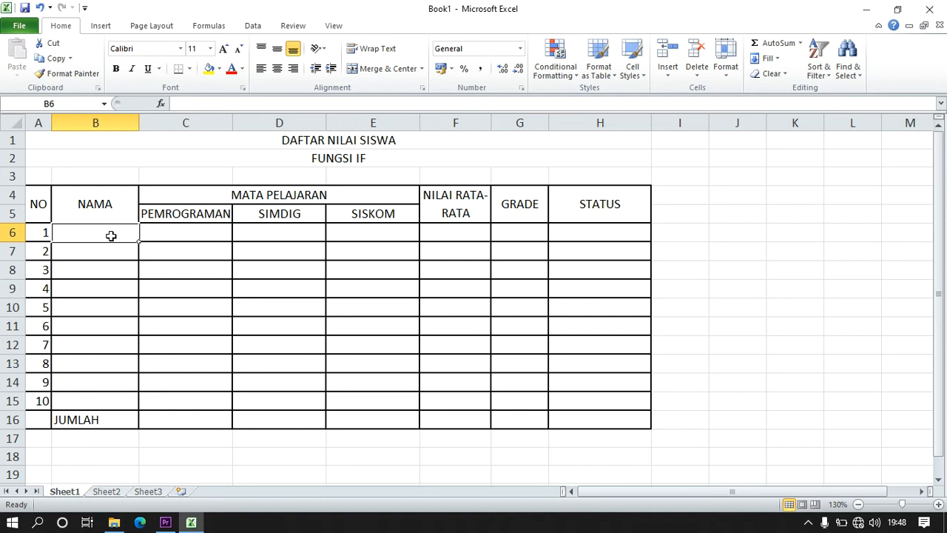
pyautogui.write('ANI')
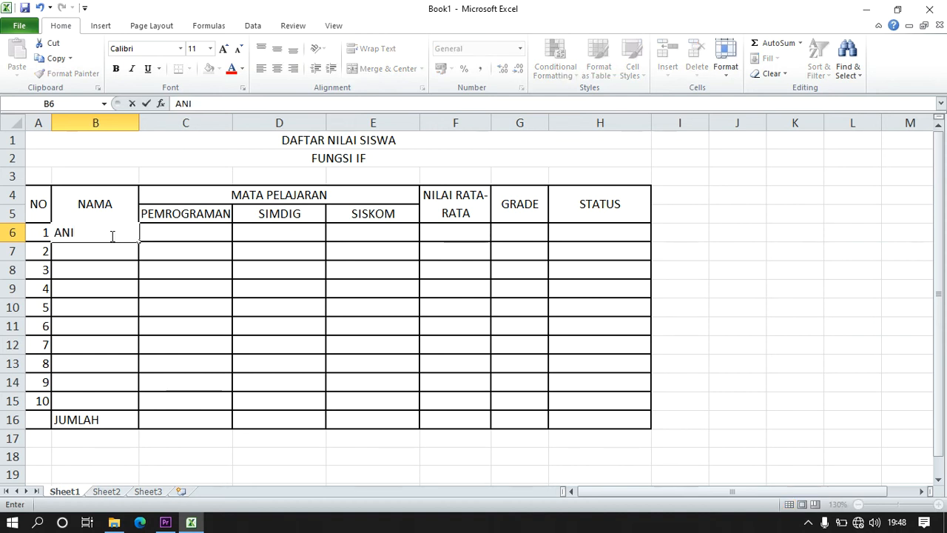
pyautogui.press('Return')
pyautogui.write('ANA')
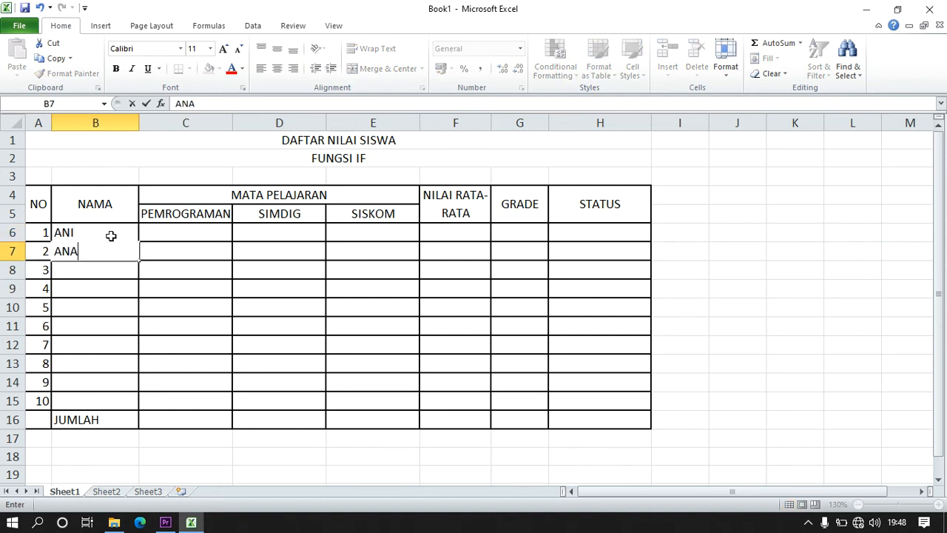
pyautogui.press('Return')
pyautogui.write('INA')
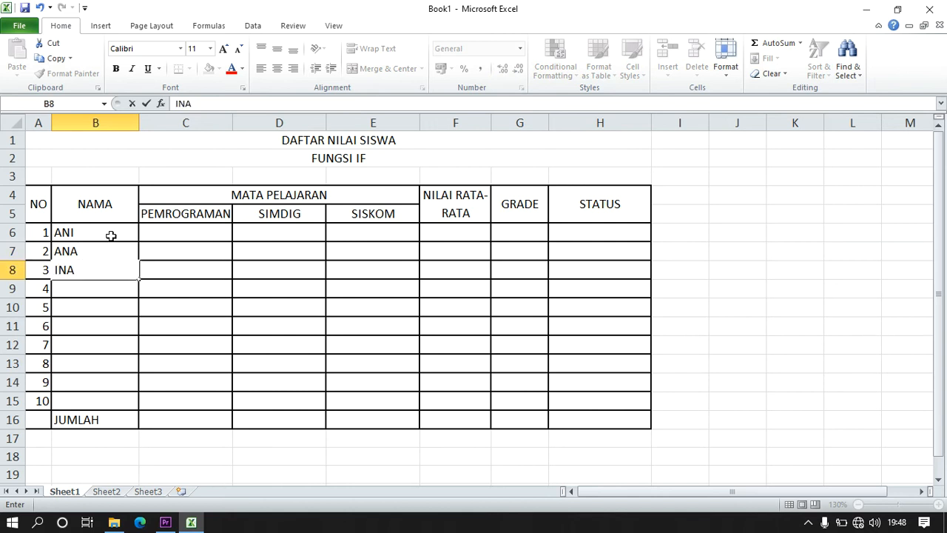
pyautogui.press('Return')
pyautogui.write('ANDI')
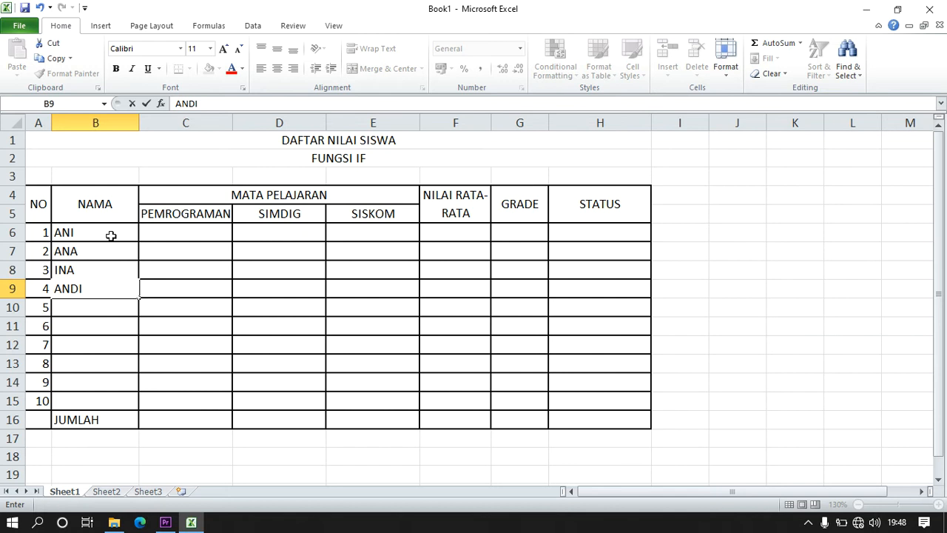
pyautogui.press('Return')
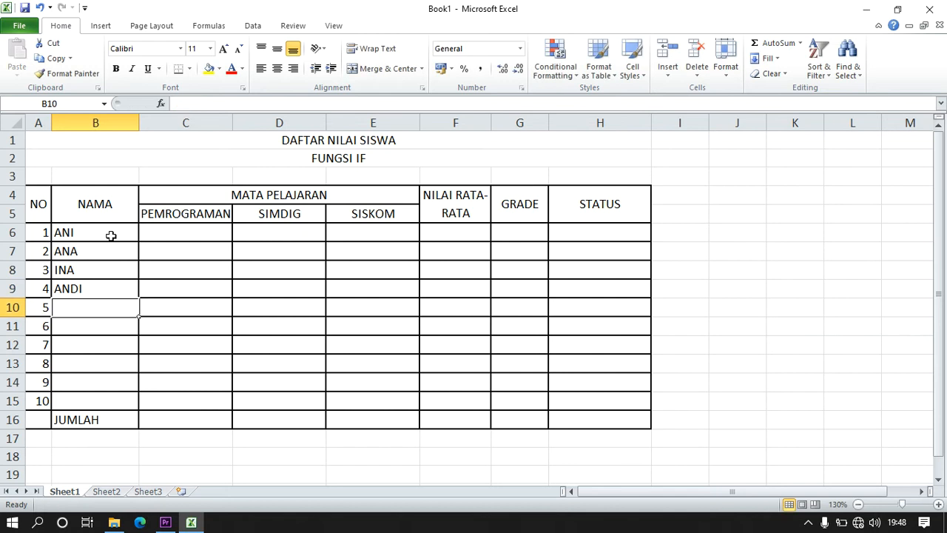
pyautogui.write('INDA')
pyautogui.press('Return')
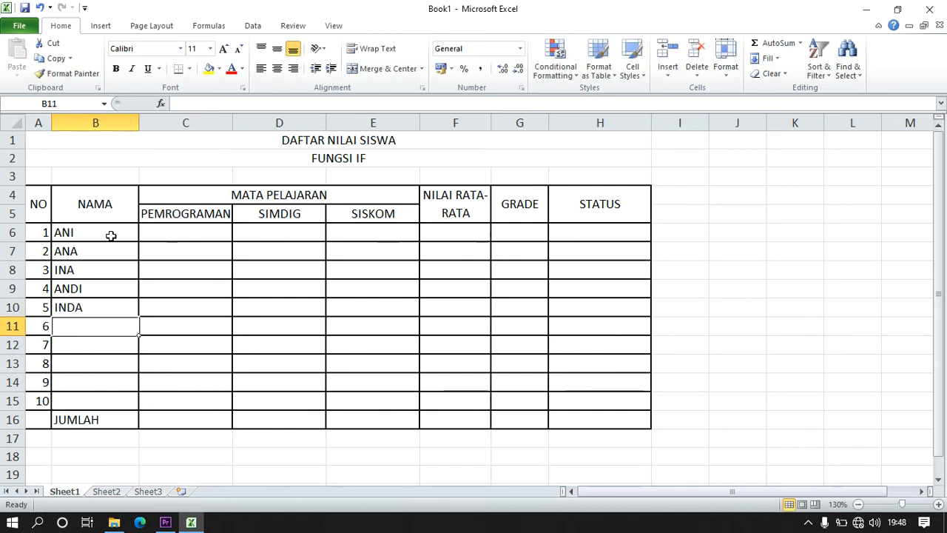
# Fill the NAMA column for students 6 to 10 with one first name per cell in B11:B15.
pyautogui.write('RIKI')
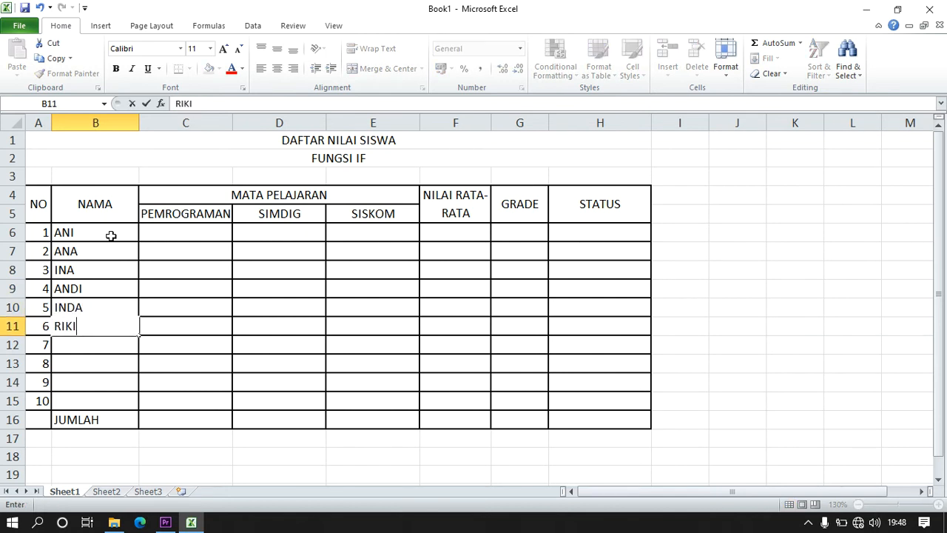
pyautogui.press('Return')
pyautogui.write('RINI')
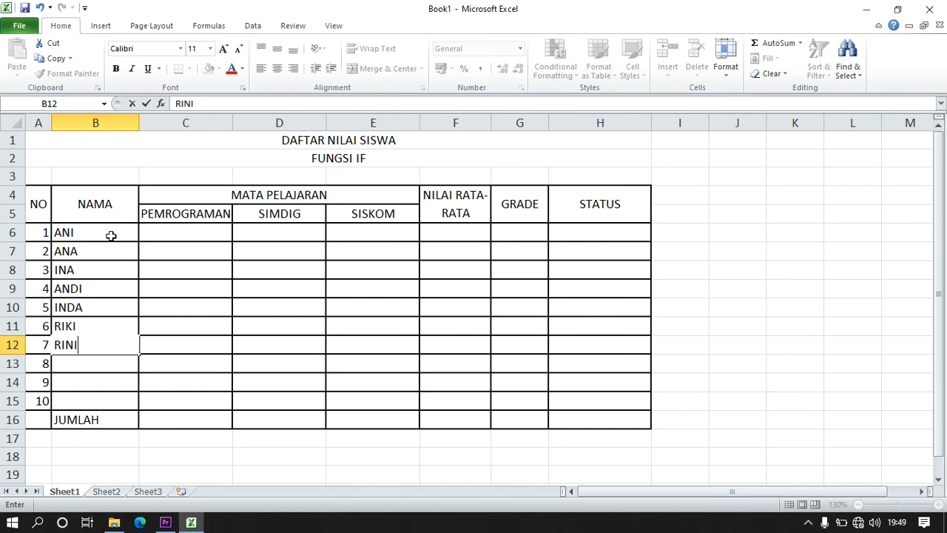
pyautogui.press('Return')
pyautogui.write('RITA')
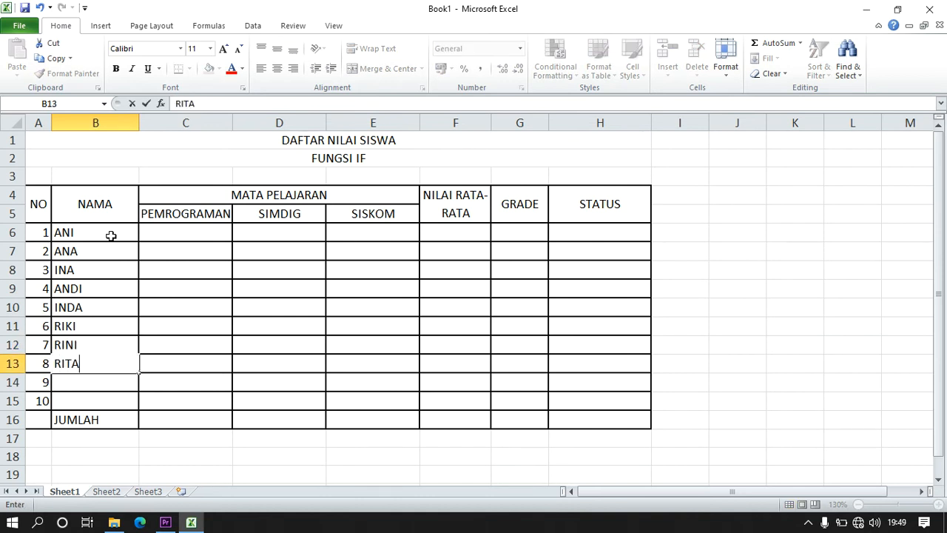
pyautogui.press('Return')
pyautogui.write('NI')
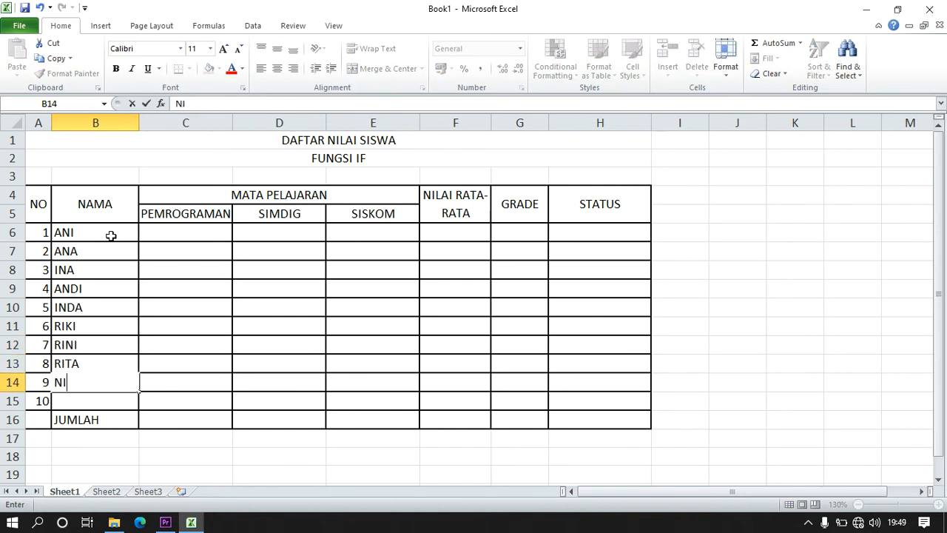
pyautogui.write('TA')
pyautogui.press('Return')
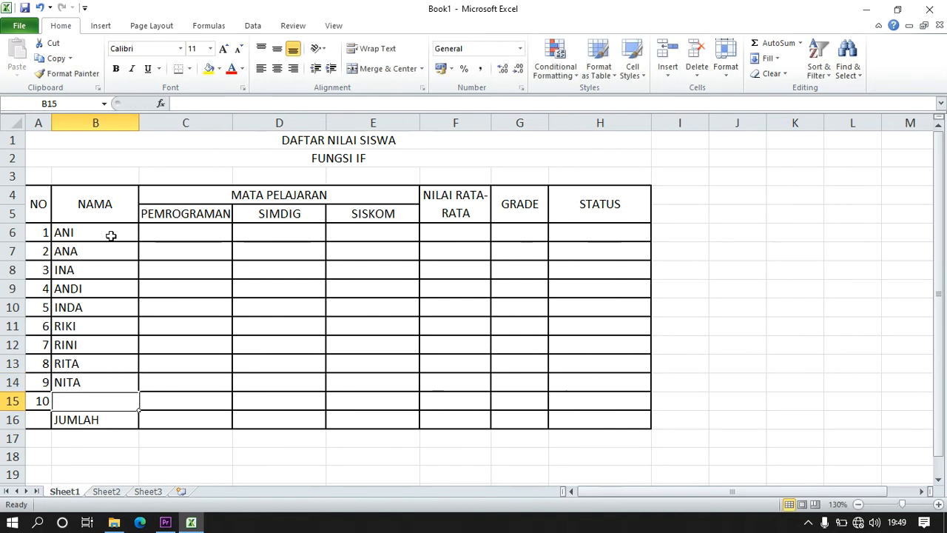
pyautogui.write('TITA')
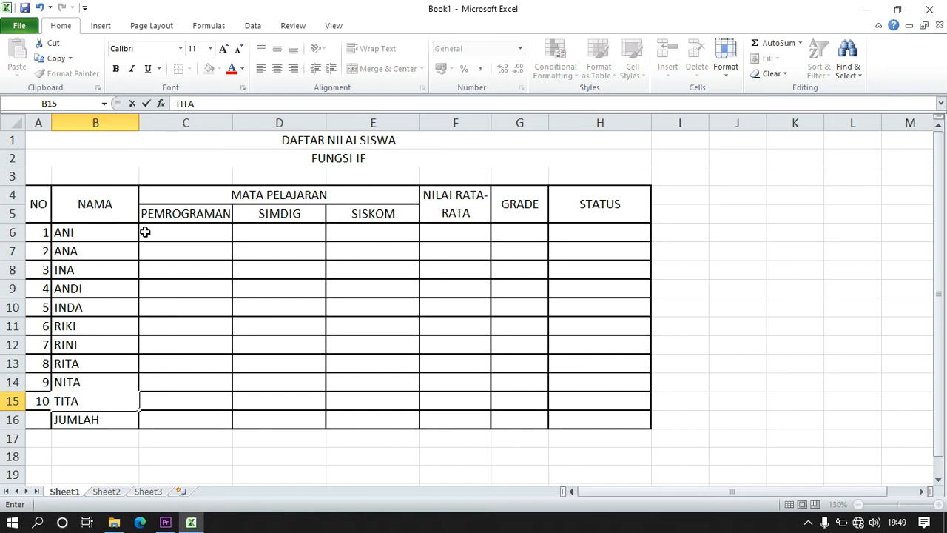
# Enter student 1's scores in row 6: PEMROGRAMAN 80, SIMDIG 80 and SISKOM 90.
pyautogui.click(146, 232)
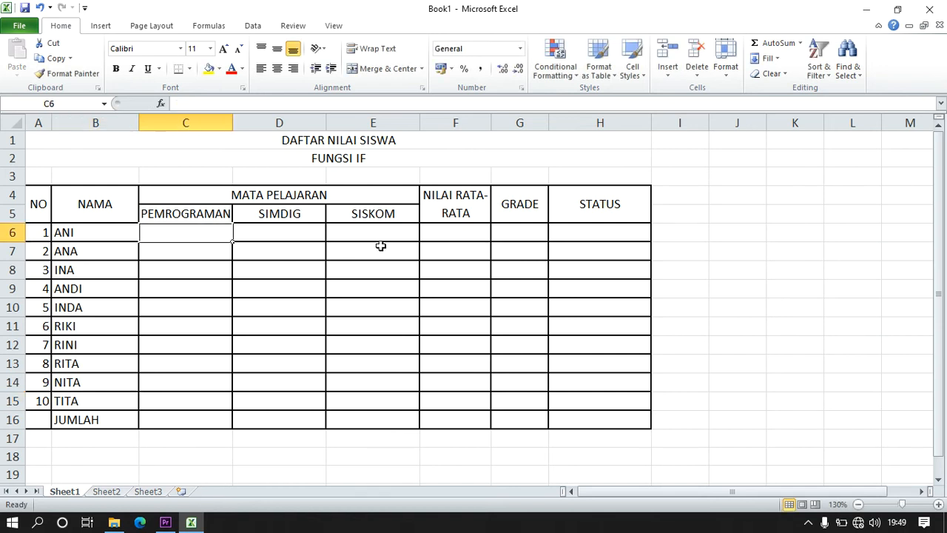
pyautogui.write('80')
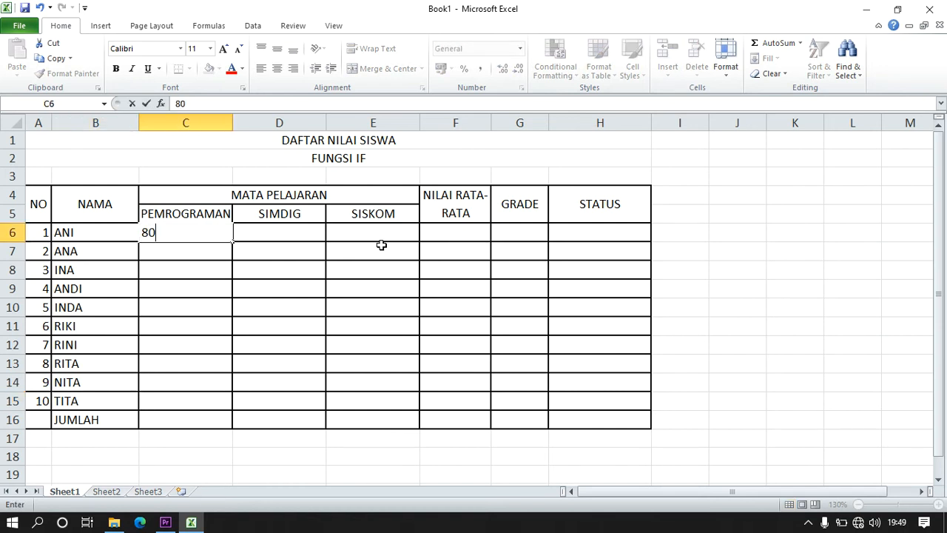
pyautogui.press('Tab')
pyautogui.write('80')
pyautogui.press('Tab')
pyautogui.write('90')
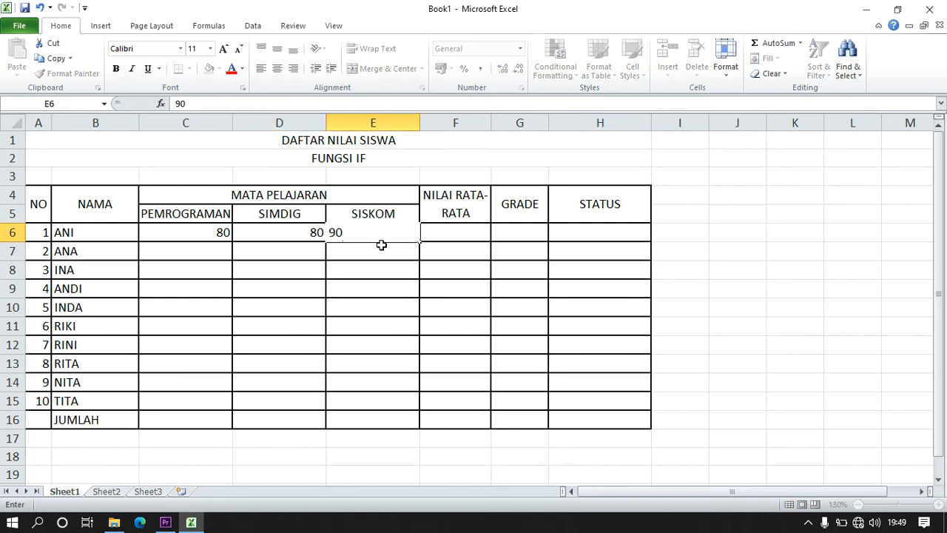
pyautogui.press('Return')
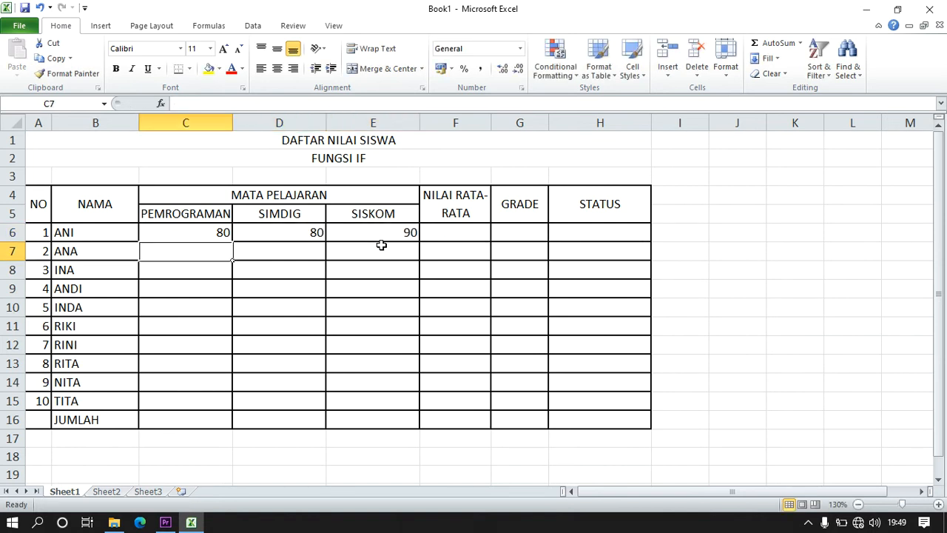
# Enter student 2's scores in row 7: PEMROGRAMAN 65, SIMDIG 77 and SISKOM 54.
pyautogui.write('65')
pyautogui.press('Tab')
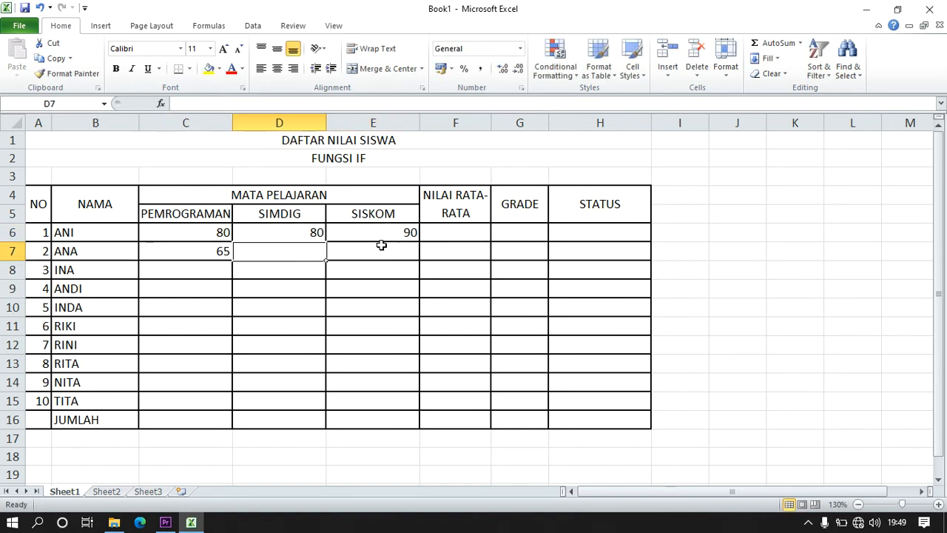
pyautogui.write('77')
pyautogui.press('Tab')
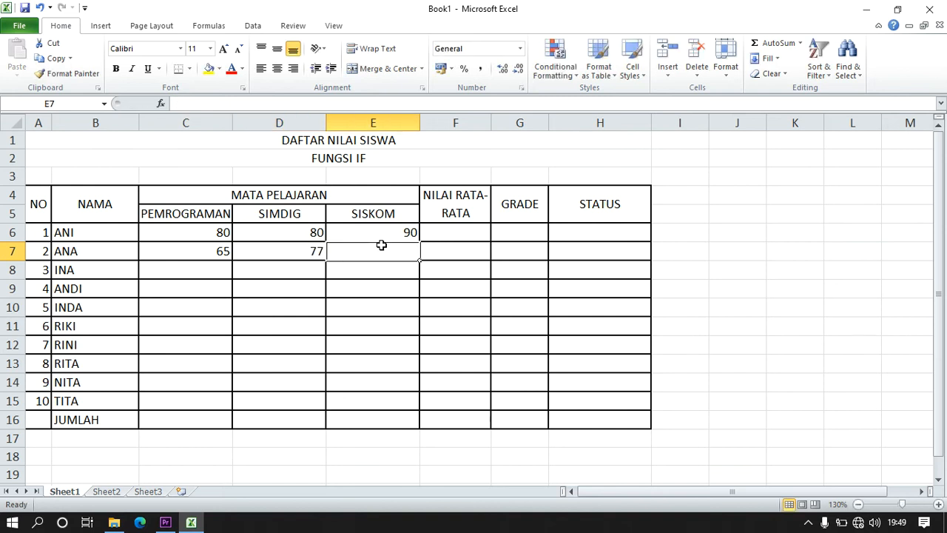
pyautogui.write('54')
pyautogui.press('Tab')
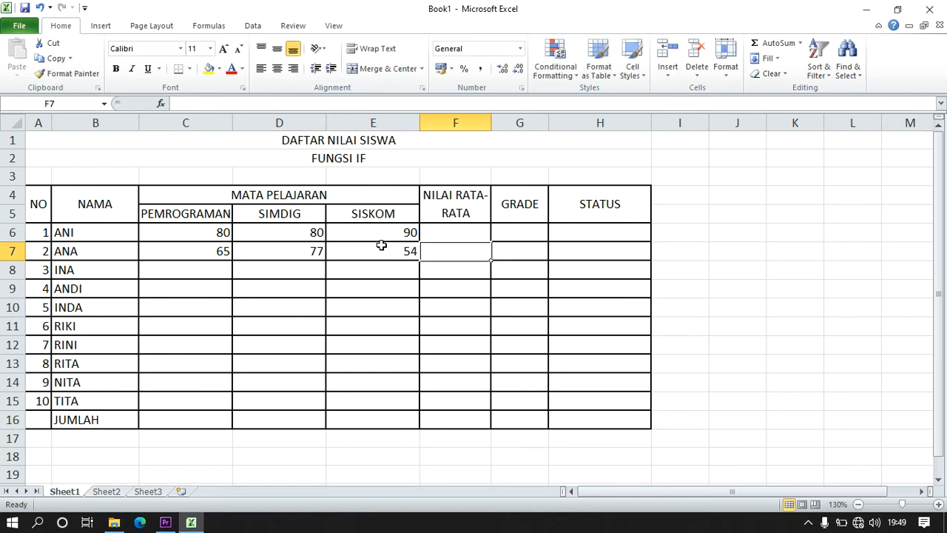
pyautogui.press('Return')
# Enter student 3's scores in row 8: PEMROGRAMAN 89, SIMDIG 76 and SISKOM 99.
pyautogui.write('89')
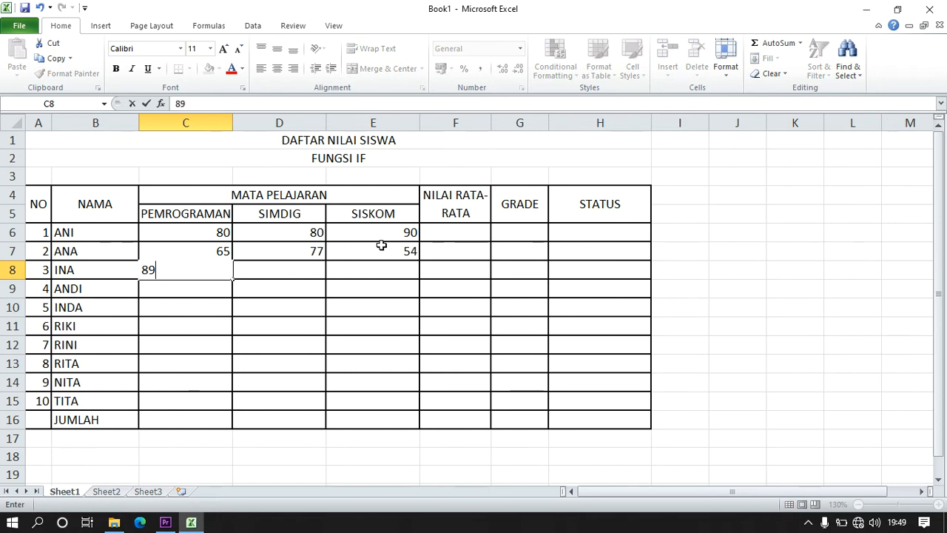
pyautogui.press('Tab')
pyautogui.write('76')
pyautogui.press('Tab')
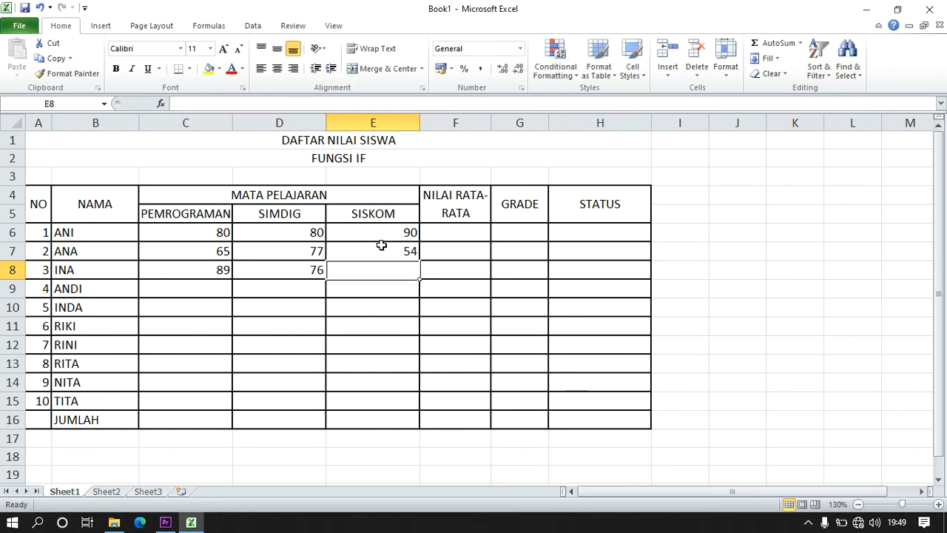
pyautogui.write('99')
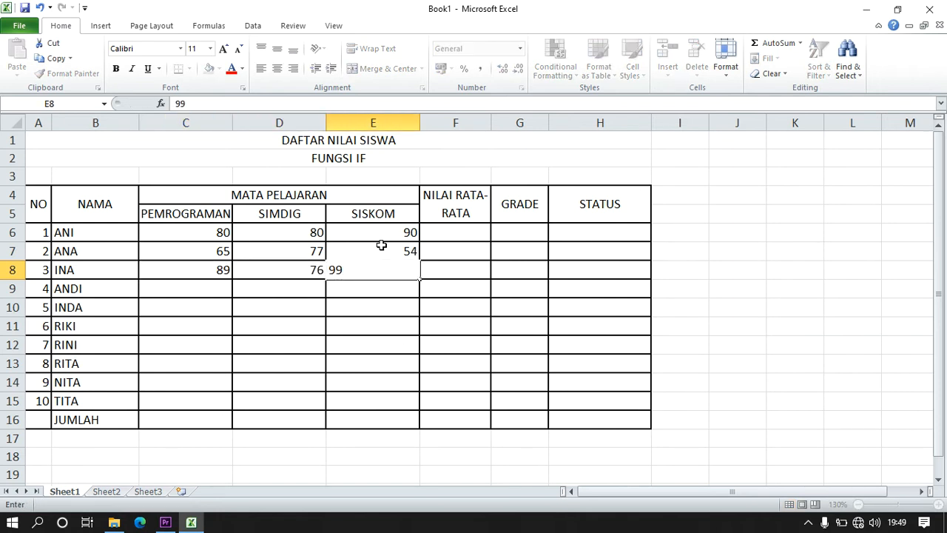
pyautogui.press('Return')
# Enter student 4's scores in row 9: PEMROGRAMAN 76, SIMDIG 76 and SISKOM 87.
pyautogui.write('76')
pyautogui.press('Tab')
pyautogui.write('76')
pyautogui.press('Tab')
pyautogui.write('8')
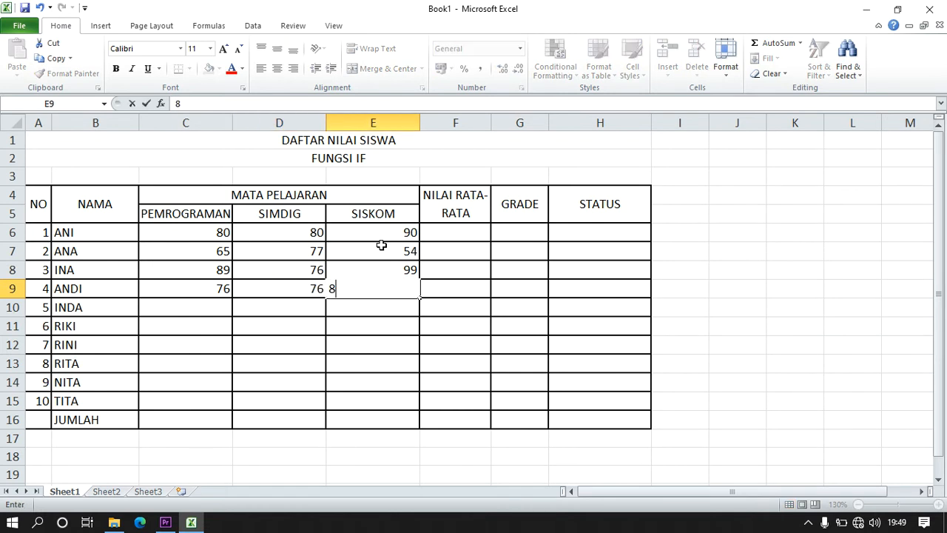
pyautogui.write('7')
pyautogui.press('Return')
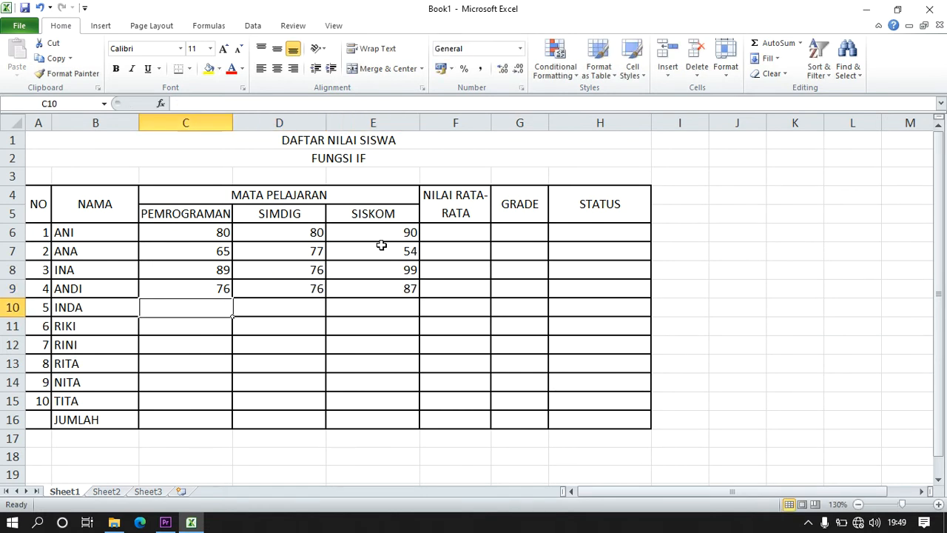
# Enter student 5's scores in row 10: PEMROGRAMAN 65, SIMDIG 90 and SISKOM 80.
pyautogui.write('65')
pyautogui.press('Tab')
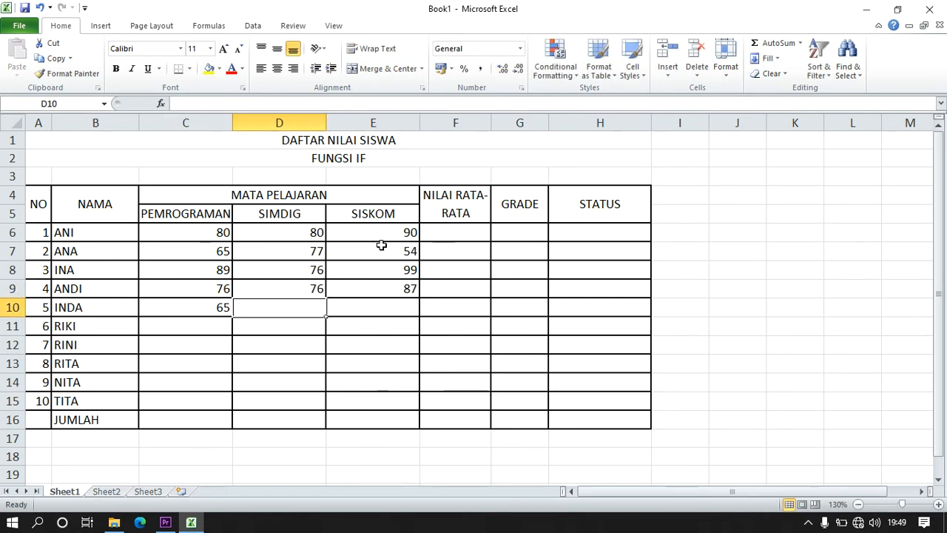
pyautogui.write('90')
pyautogui.press('Tab')
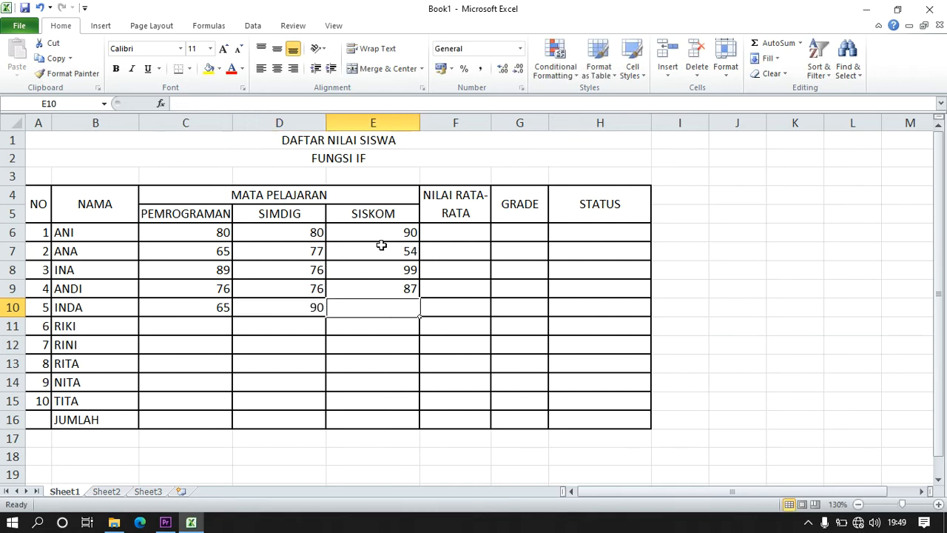
pyautogui.write('80')
pyautogui.press('Return')
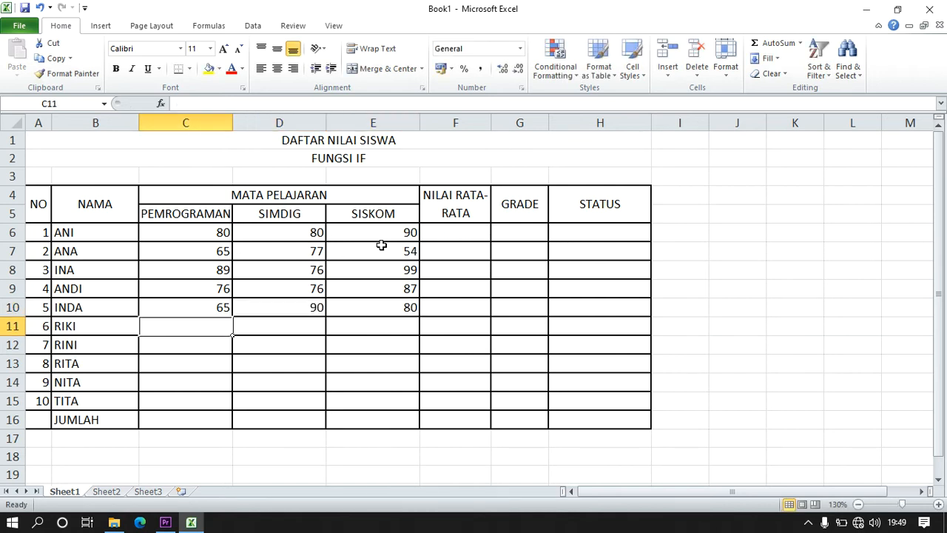
# Enter student 6's scores in row 11: PEMROGRAMAN 90, SIMDIG 90 and SISKOM 98.
pyautogui.write('90')
pyautogui.press('Tab')
pyautogui.write('90')
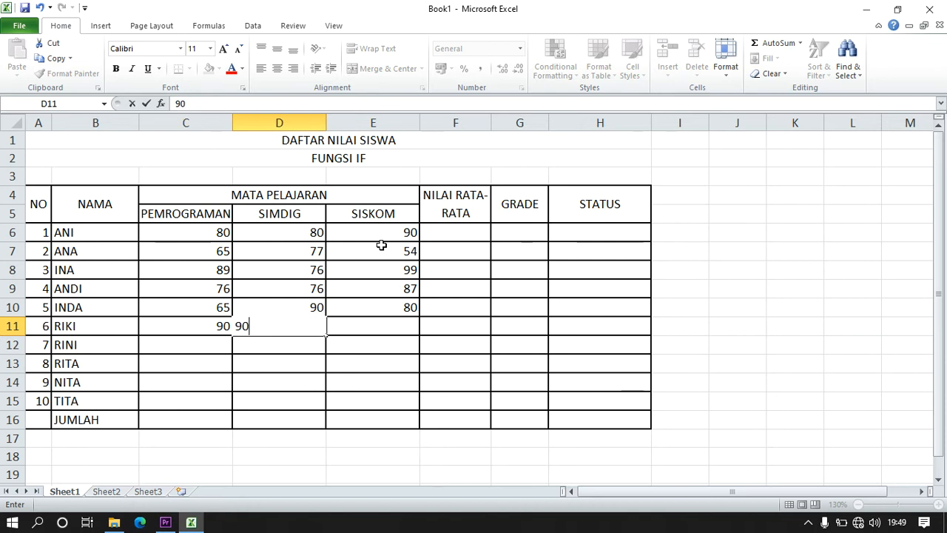
pyautogui.press('Tab')
pyautogui.write('98')
pyautogui.press('Return')
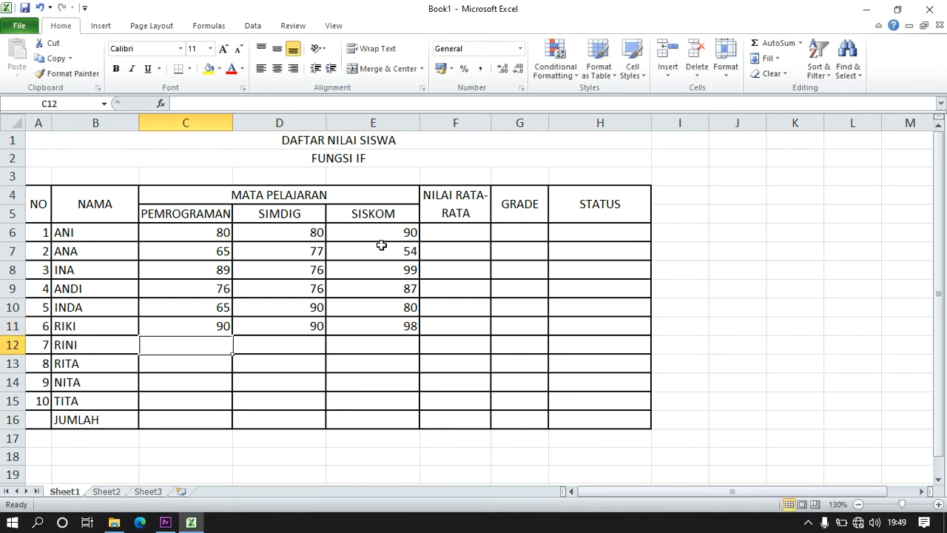
# Enter student 7's scores in row 12: PEMROGRAMAN 76, SIMDIG 56 and SISKOM 80.
pyautogui.write('76')
pyautogui.press('Tab')
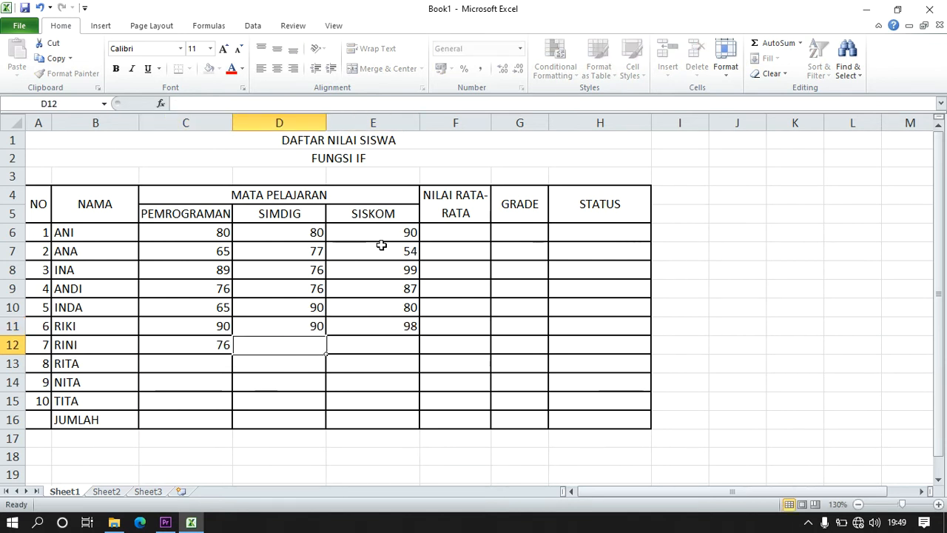
pyautogui.write('56')
pyautogui.press('Tab')
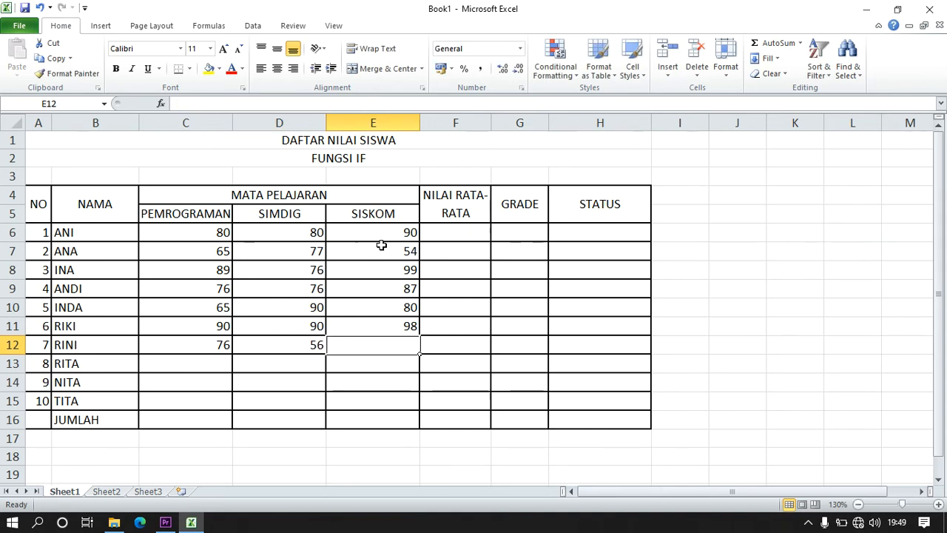
pyautogui.write('80')
pyautogui.press('Return')
# Enter student 8's scores in row 13: PEMROGRAMAN 80, SIMDIG 87 and SISKOM 89.
pyautogui.write('80')
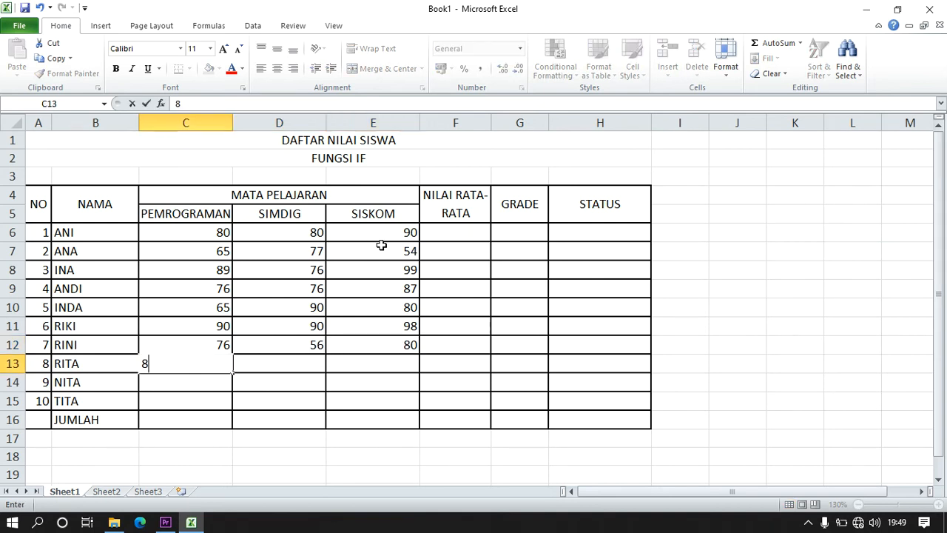
pyautogui.press('Tab')
pyautogui.write('87')
pyautogui.press('Tab')
pyautogui.write('89')
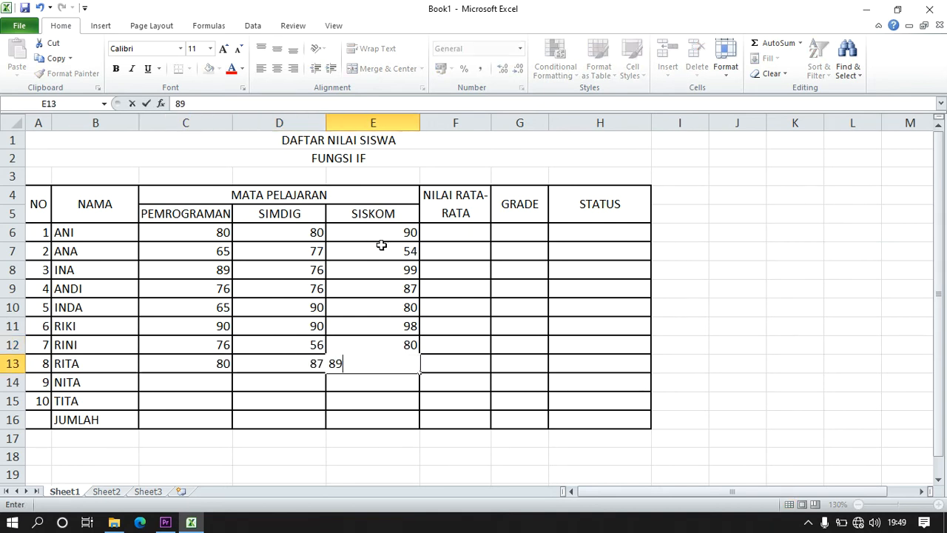
pyautogui.press('Return')
# Enter student 9's scores in row 14: PEMROGRAMAN 90, SIMDIG 87 and SISKOM 78.
pyautogui.write('90')
pyautogui.press('Tab')
pyautogui.write('87')
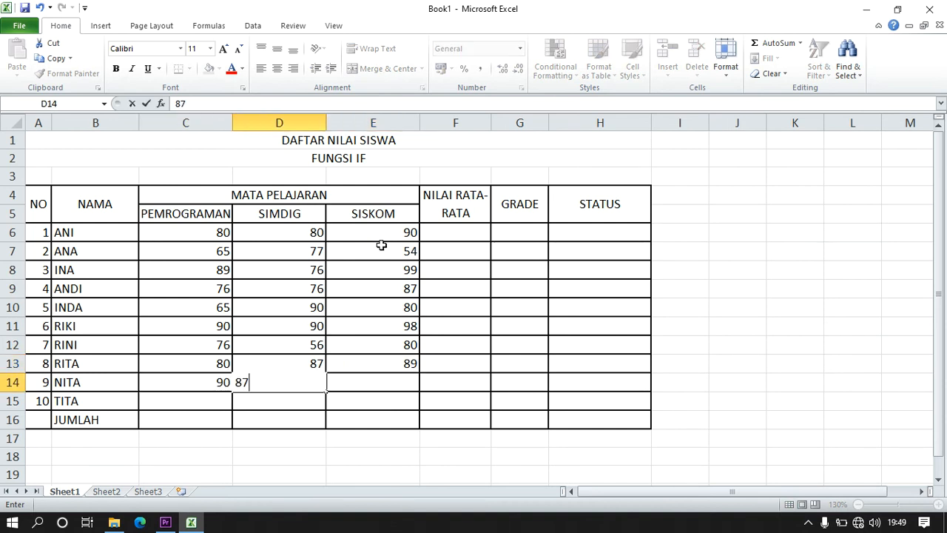
pyautogui.press('Tab')
pyautogui.write('78')
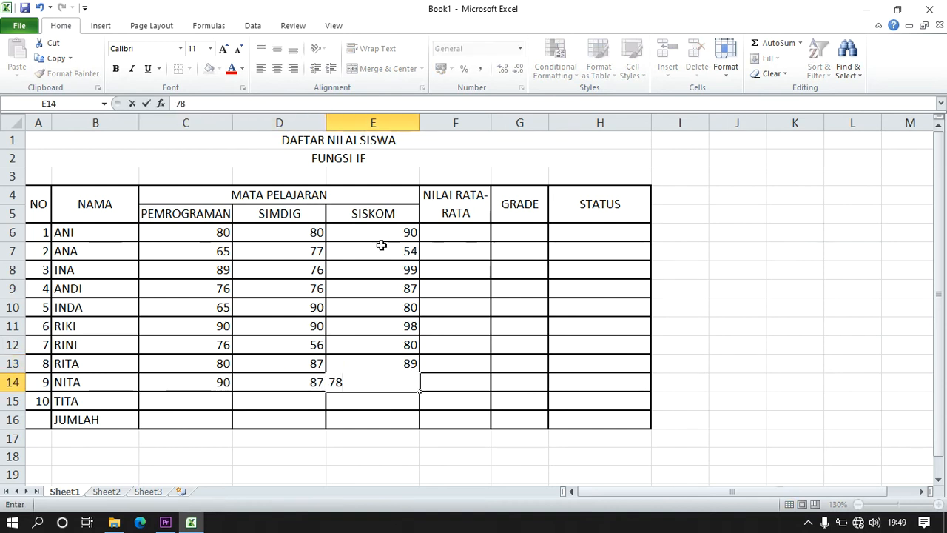
pyautogui.press('Return')
# Enter student 10's scores in row 15: PEMROGRAMAN 56, SIMDIG 65 and SISKOM 99.
pyautogui.write('56')
pyautogui.press('Tab')
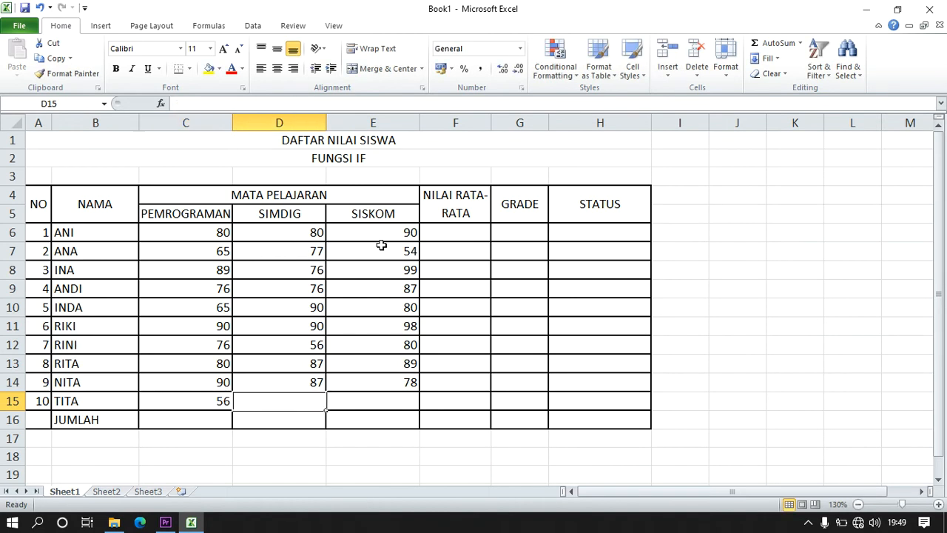
pyautogui.write('65')
pyautogui.press('Tab')
pyautogui.write('99')
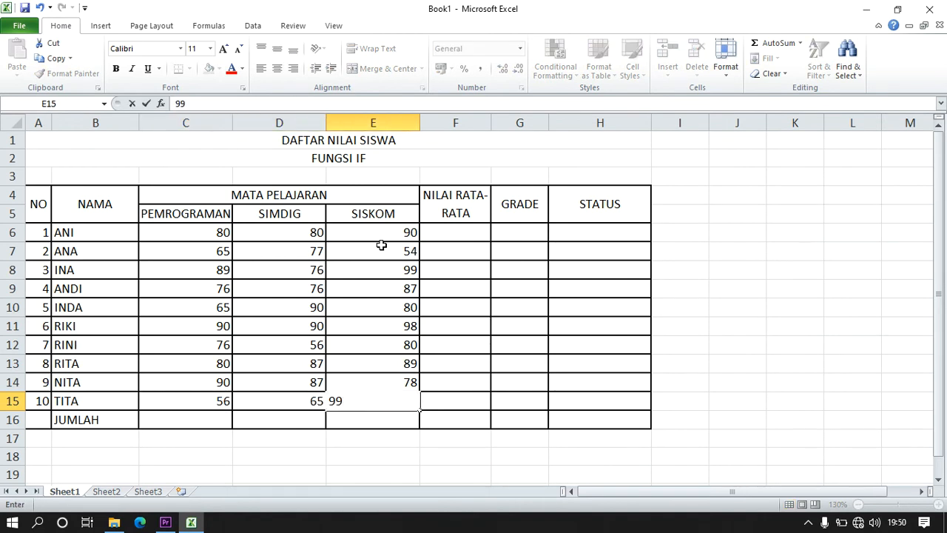
pyautogui.press('Return')
pyautogui.click(418, 445)
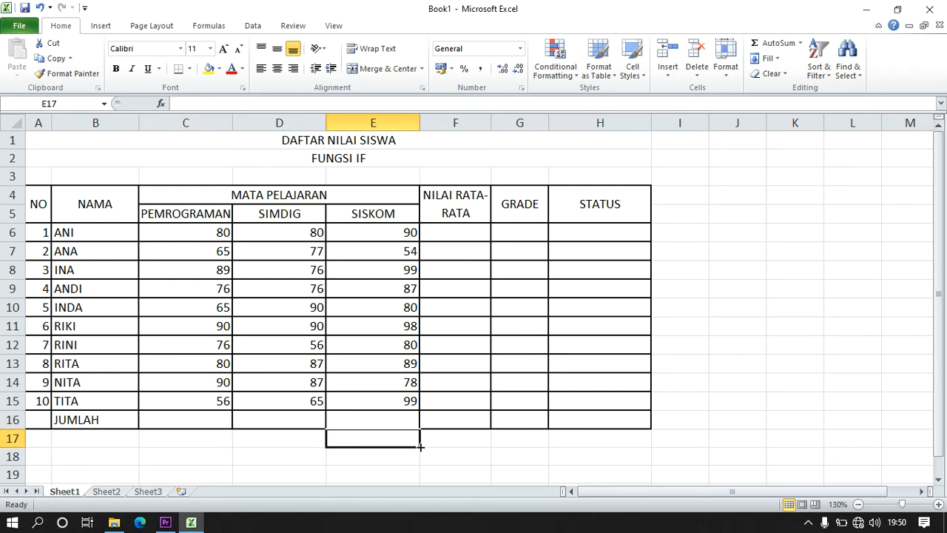
pyautogui.click(456, 387)
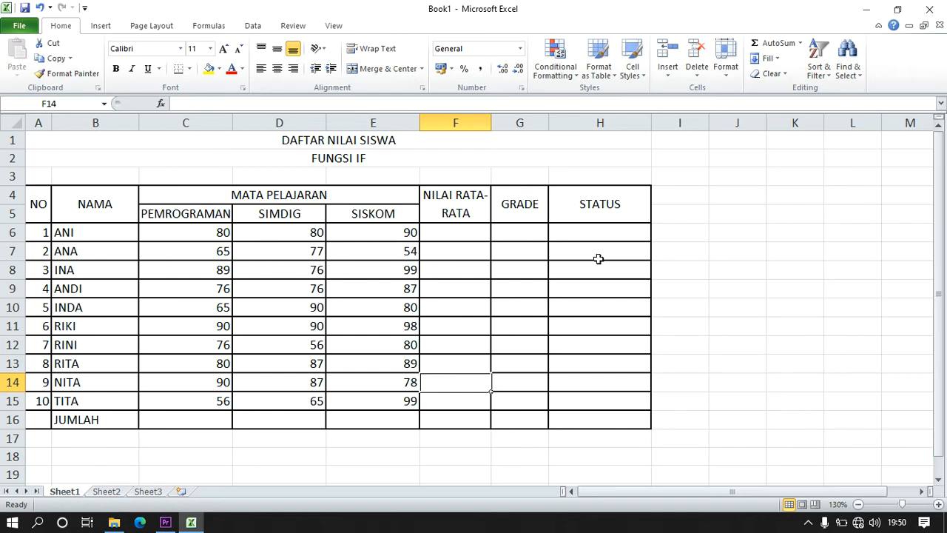
# Calculate the first student's NILAI RATA-RATA in F6 with the formula =average(C6:E6).
pyautogui.click(483, 233)
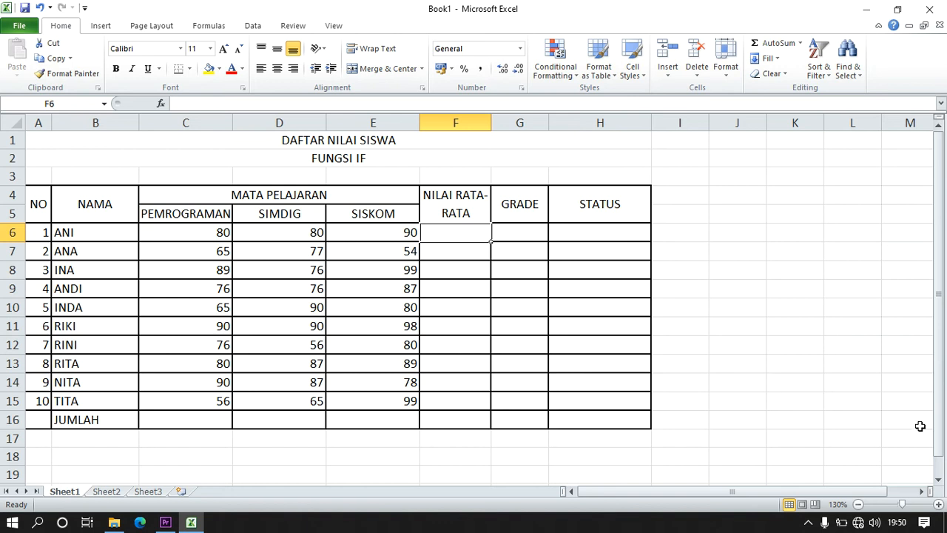
pyautogui.click(937, 504)
pyautogui.click(937, 504)
pyautogui.click(937, 504)
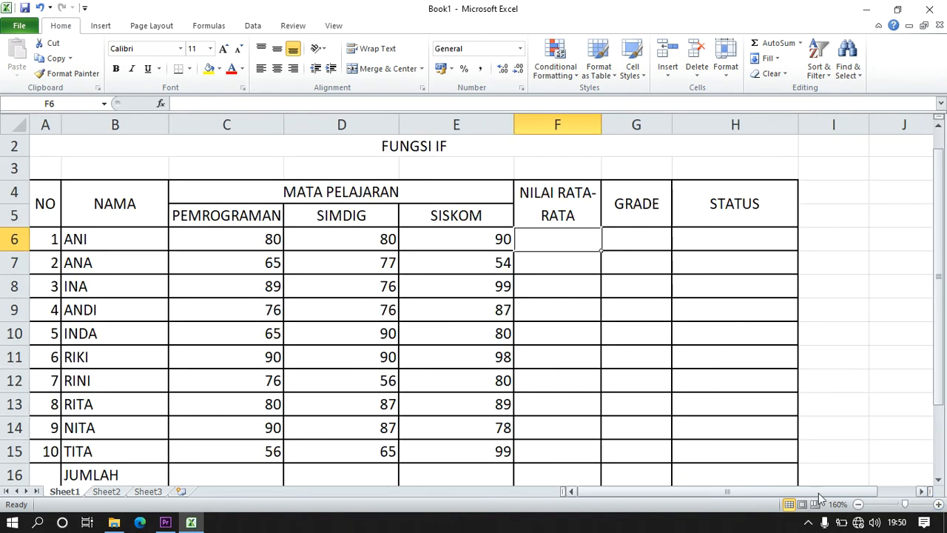
pyautogui.moveTo(818, 490); pyautogui.dragTo(891, 477)
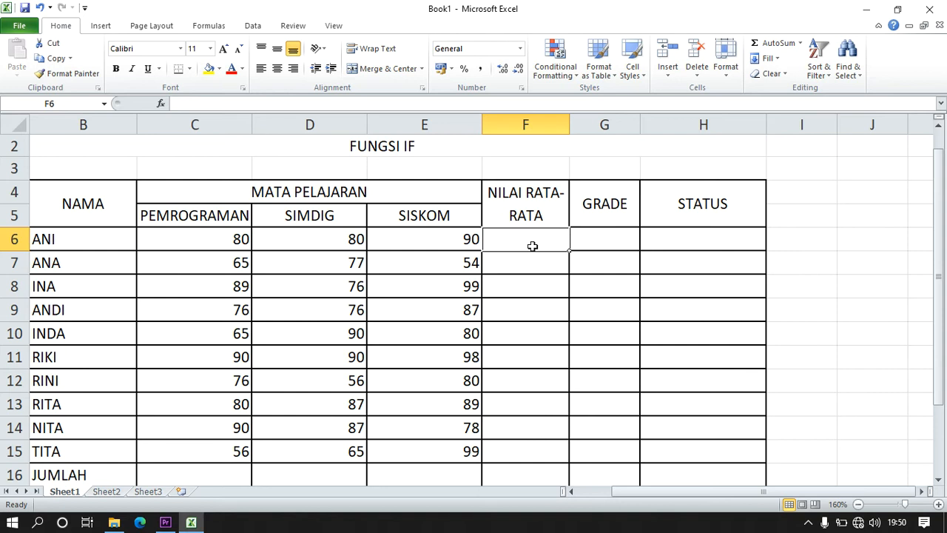
pyautogui.write('=')
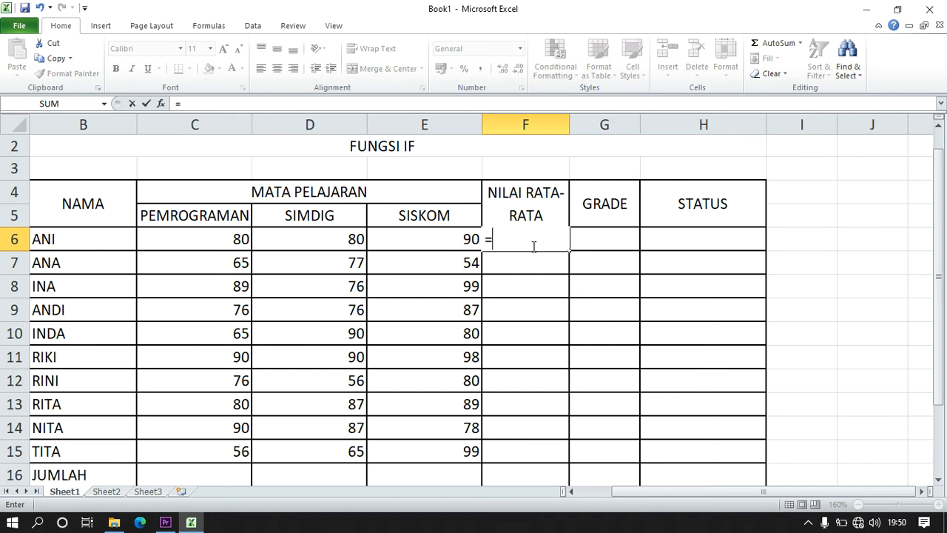
pyautogui.write('AVERAGE')
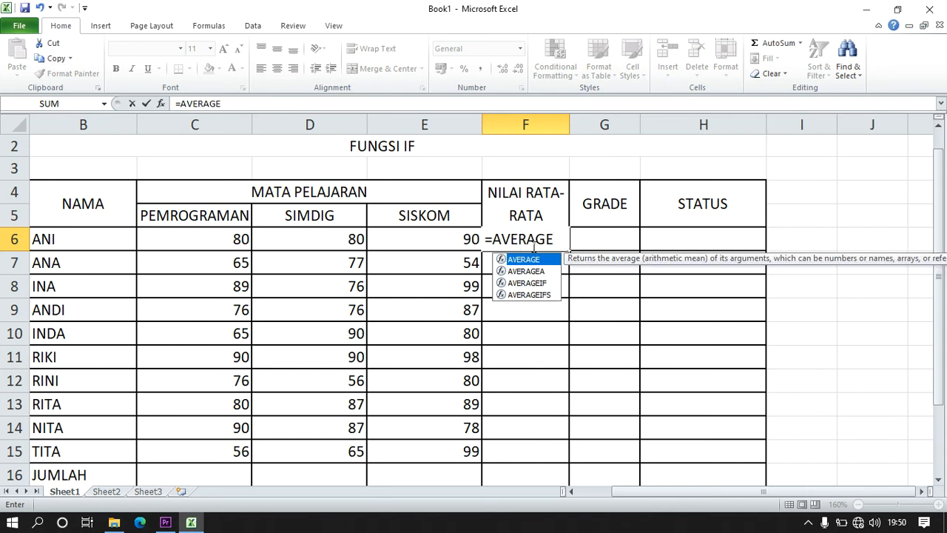
pyautogui.press('Escape')
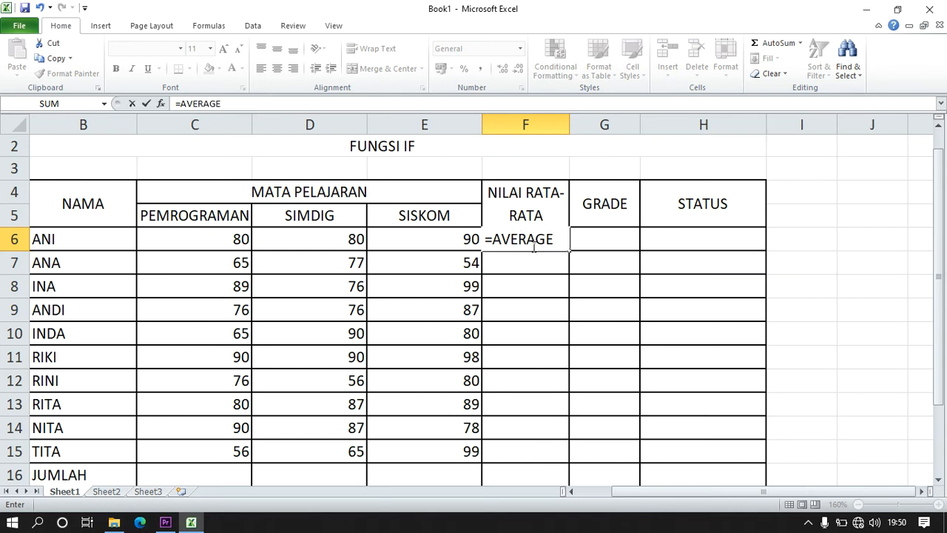
pyautogui.press('BackSpace')
pyautogui.press('BackSpace')
pyautogui.press('BackSpace')
pyautogui.press('BackSpace')
pyautogui.press('BackSpace')
pyautogui.press('BackSpace')
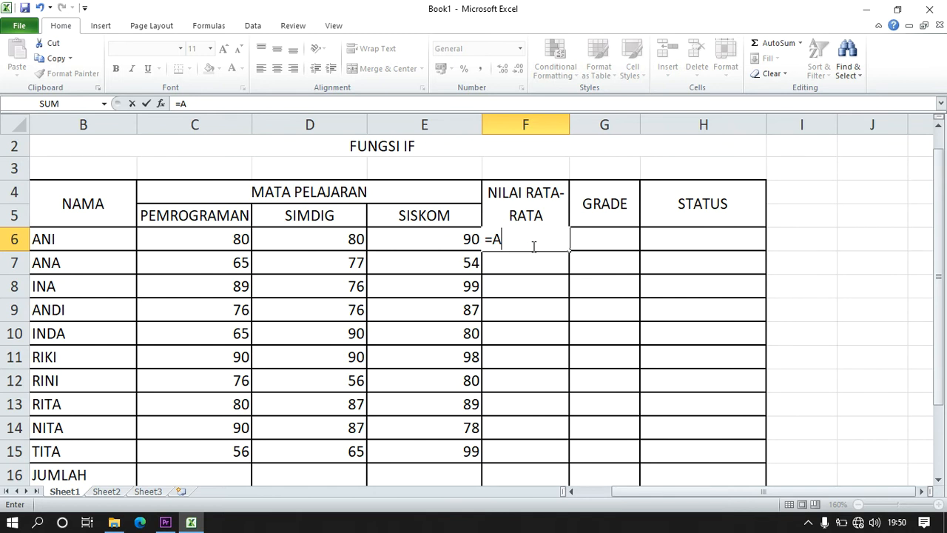
pyautogui.press('BackSpace')
pyautogui.write('averag')
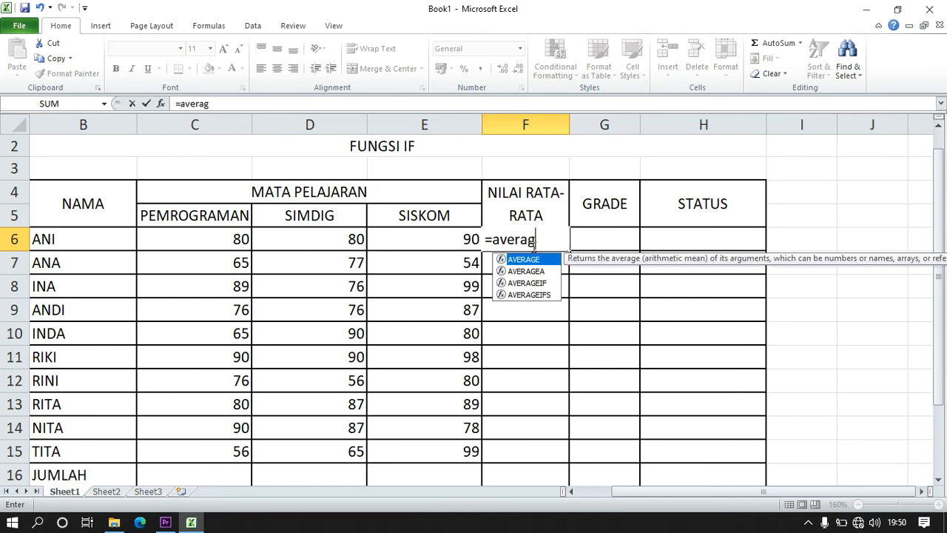
pyautogui.write('e(')
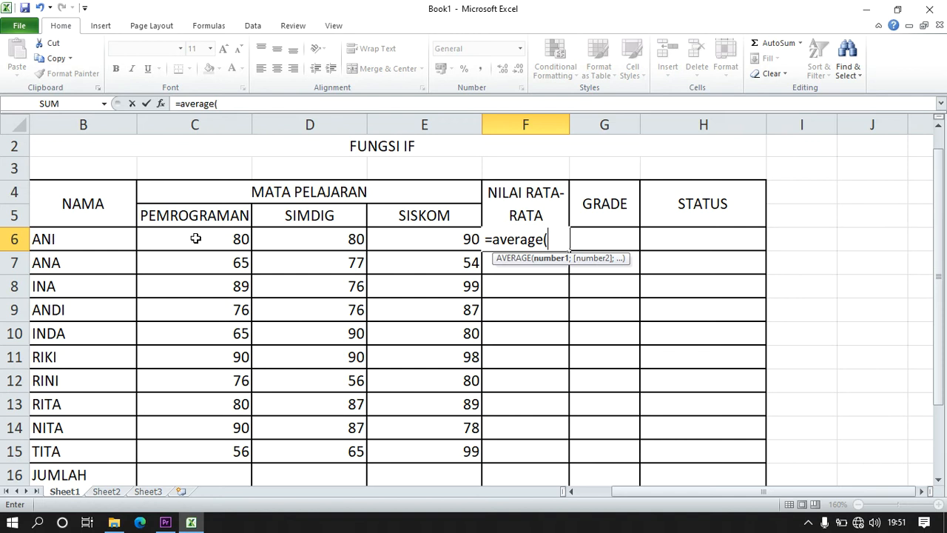
pyautogui.moveTo(195, 239); pyautogui.dragTo(432, 244)
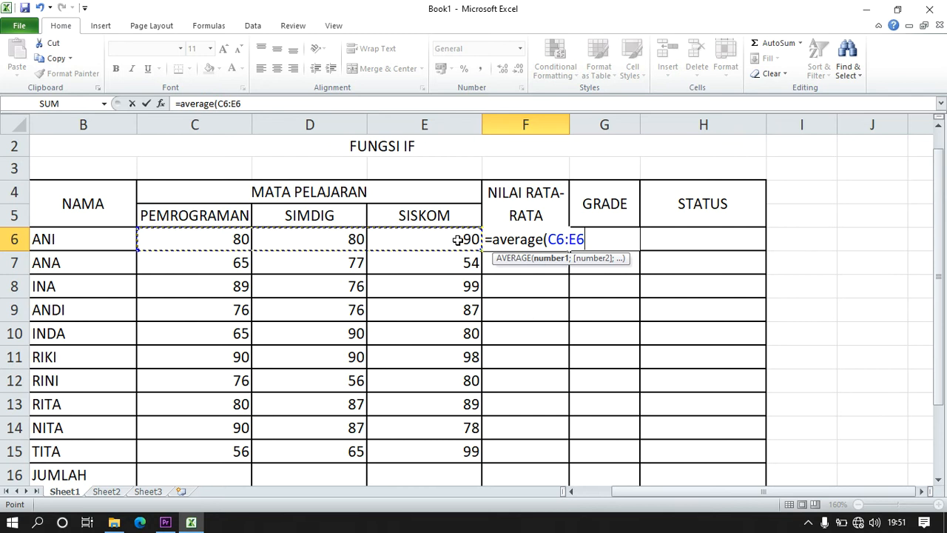
pyautogui.write(')')
pyautogui.press('Return')
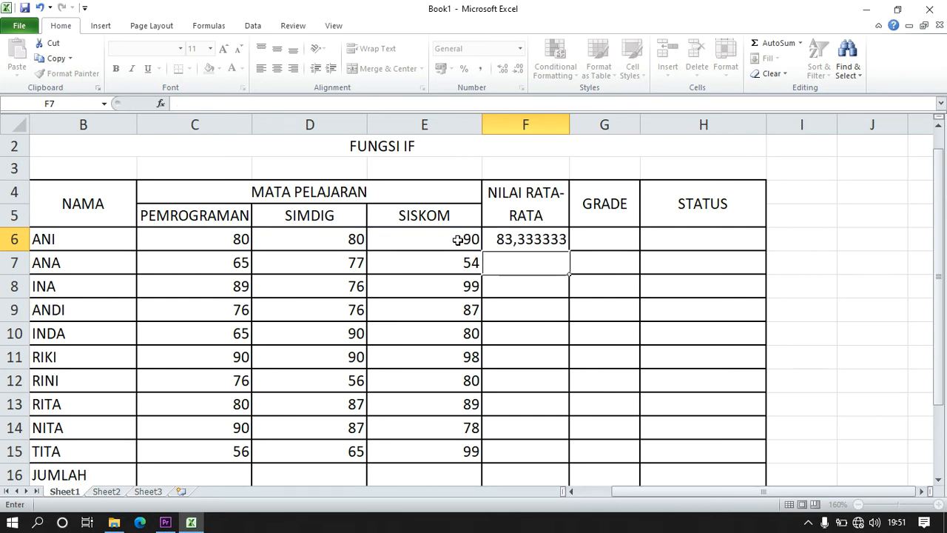
# Copy the average formula from F6 down through F15 for the remaining students.
pyautogui.click(499, 236)
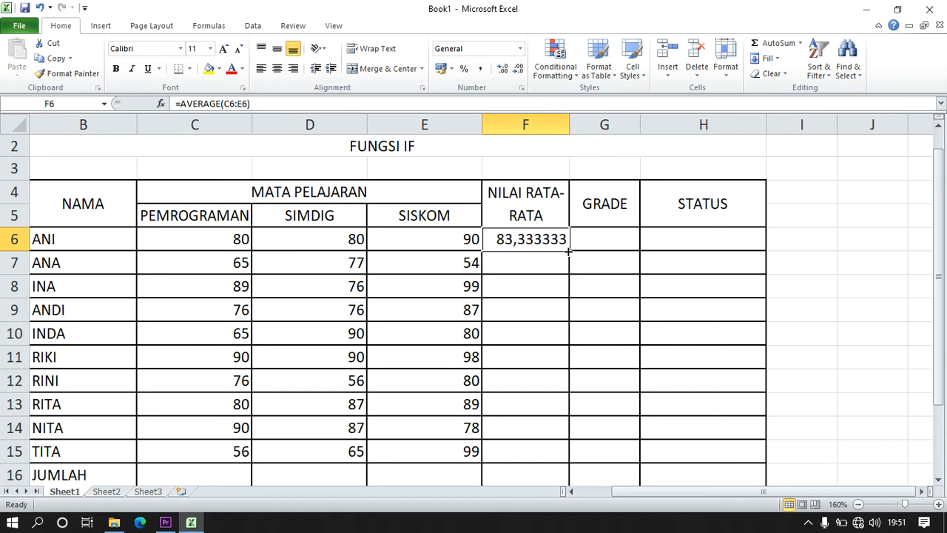
pyautogui.click(544, 263)
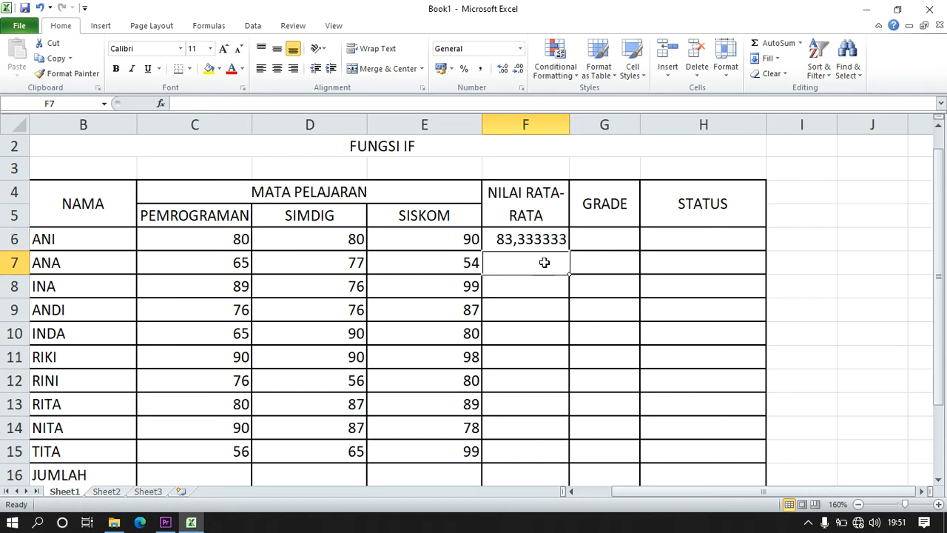
pyautogui.click(545, 239)
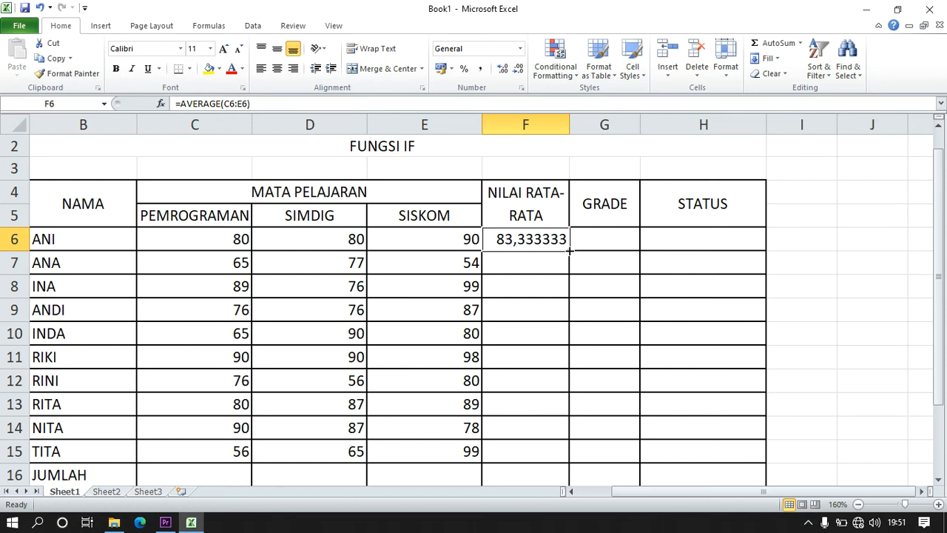
pyautogui.moveTo(569, 250); pyautogui.dragTo(568, 457)
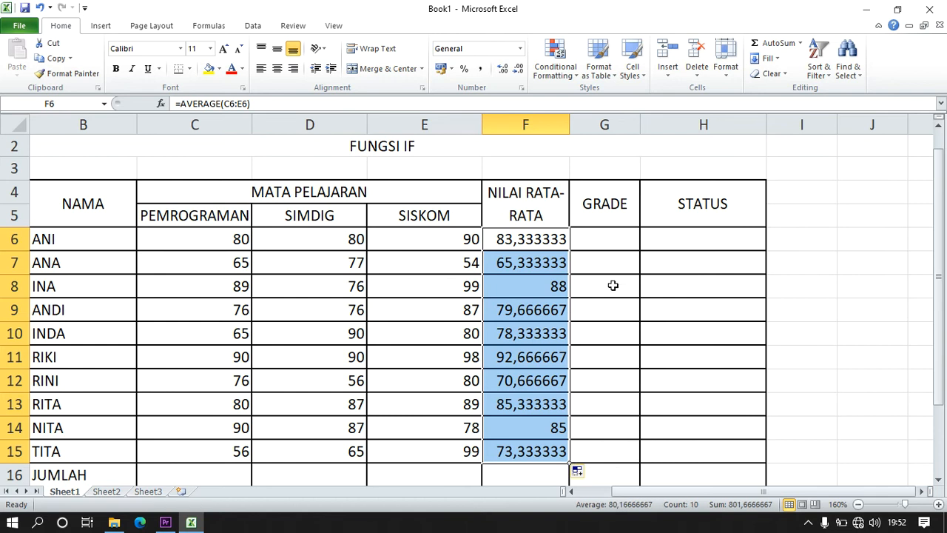
pyautogui.click(611, 284)
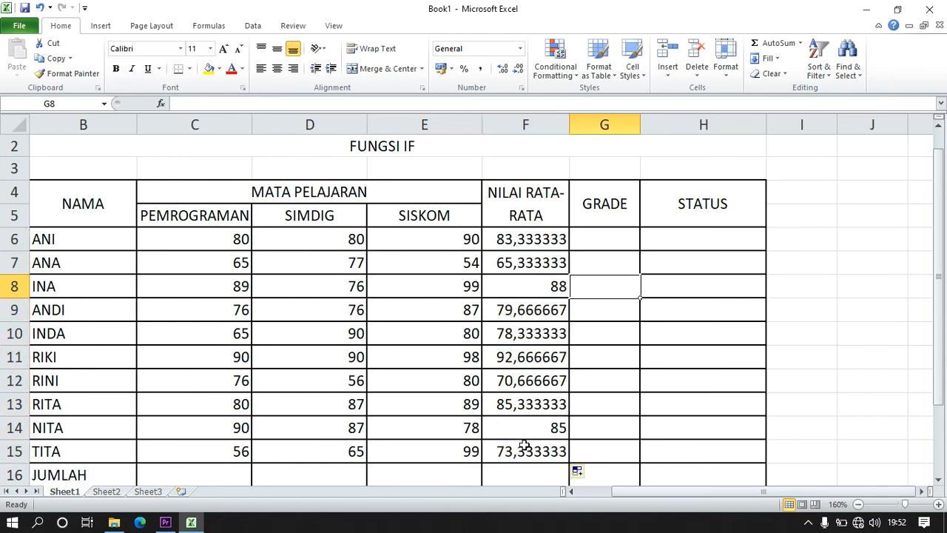
# Start a grade key below the table with the headings Nilai in D18 and grade in E18.
pyautogui.click(605, 235)
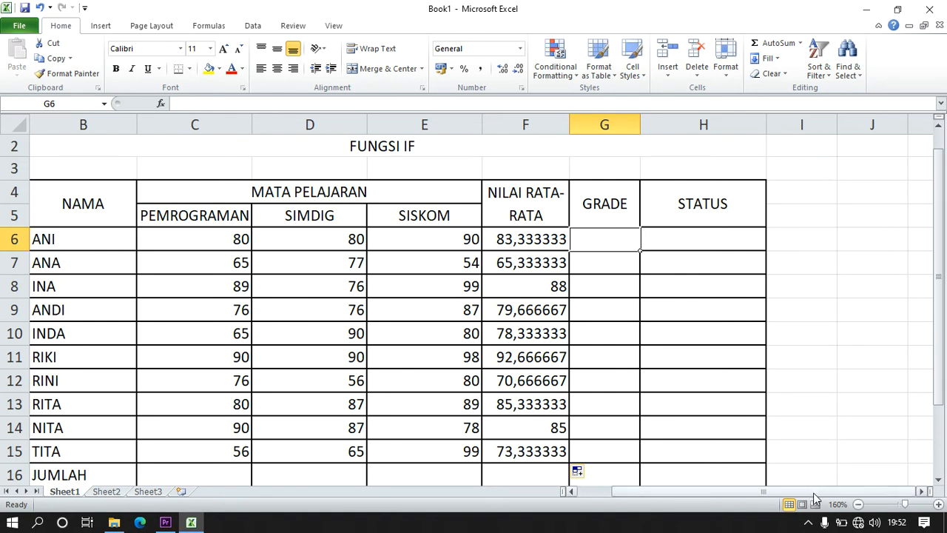
pyautogui.click(920, 492)
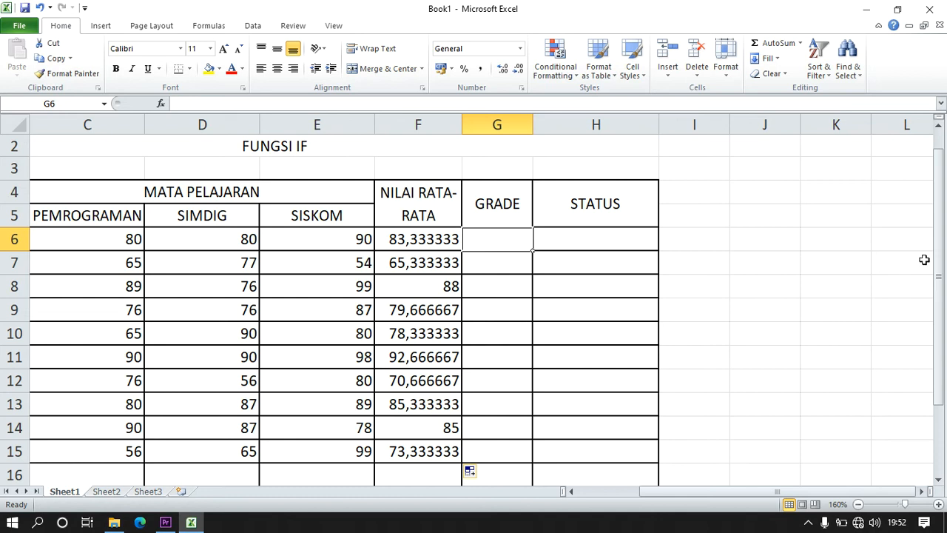
pyautogui.moveTo(943, 263); pyautogui.dragTo(944, 384)
pyautogui.moveTo(946, 436); pyautogui.dragTo(945, 436)
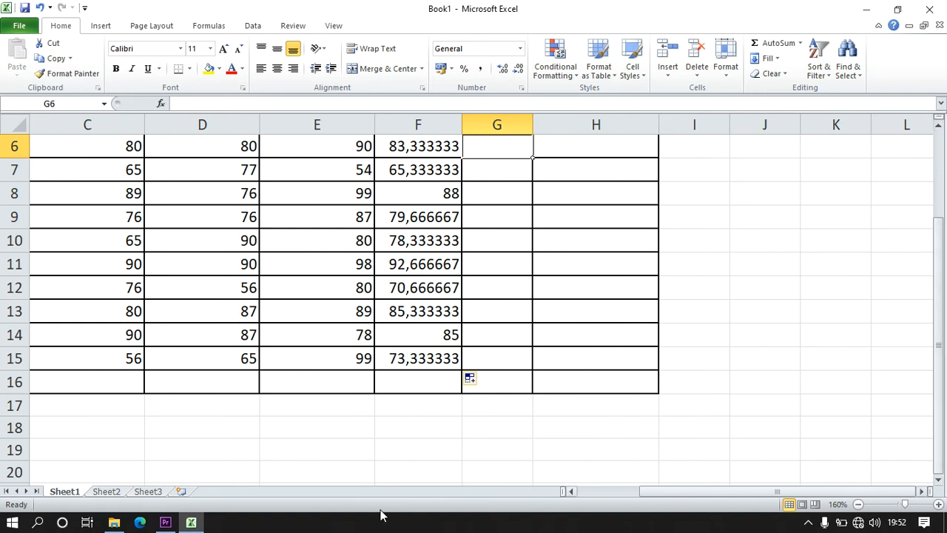
pyautogui.click(169, 431)
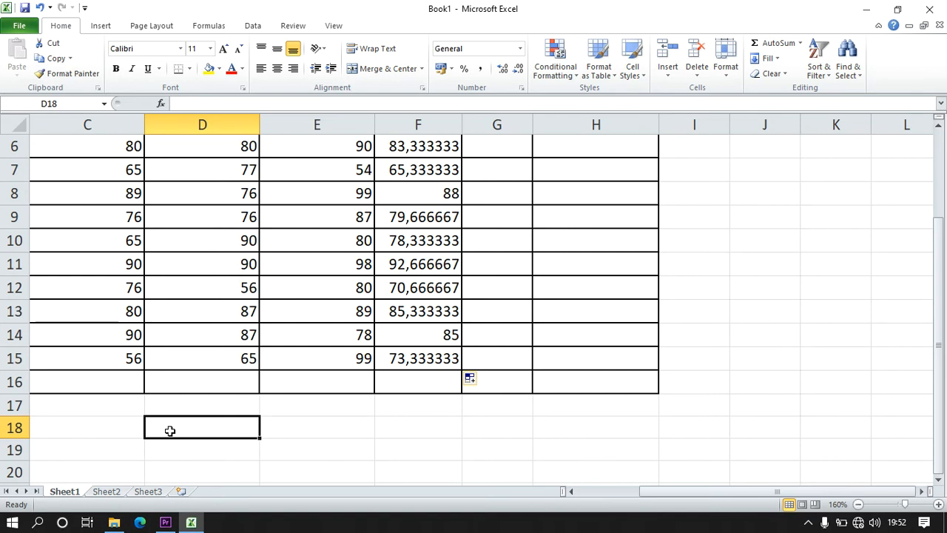
pyautogui.write('ni')
pyautogui.press('BackSpace')
pyautogui.press('BackSpace')
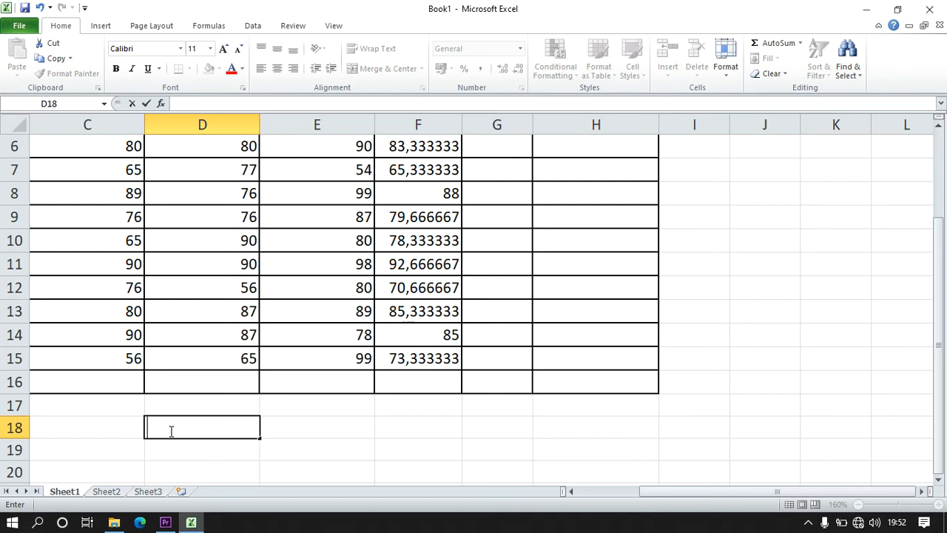
pyautogui.write('ni')
pyautogui.press('BackSpace')
pyautogui.press('BackSpace')
pyautogui.write('Nilai')
pyautogui.press('Tab')
pyautogui.write('grade')
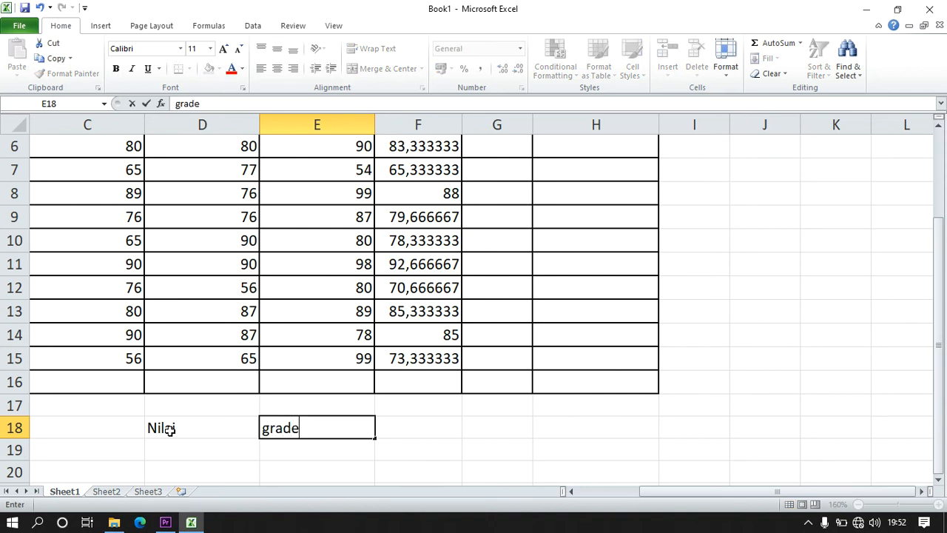
pyautogui.press('Return')
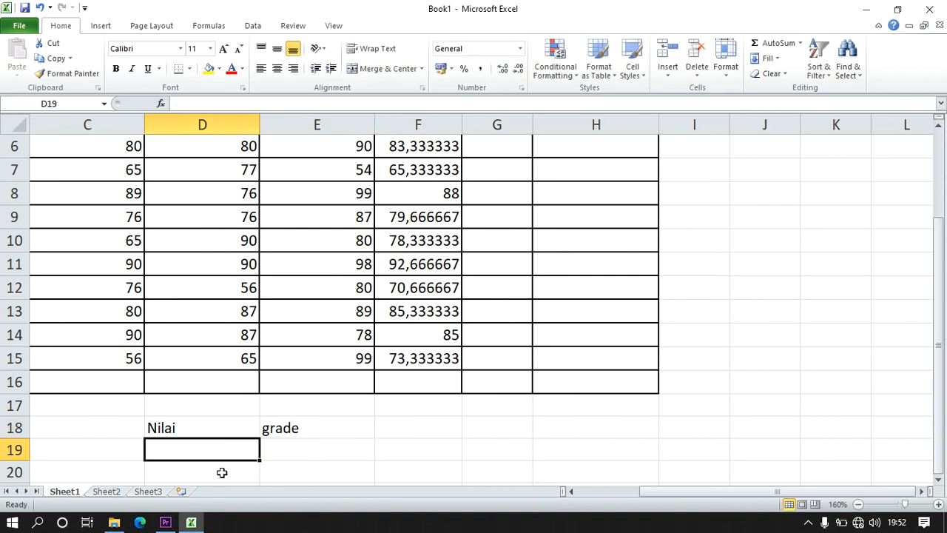
# Fill the first row of the grade key with 0 in D19 and D in E19.
pyautogui.write('0')
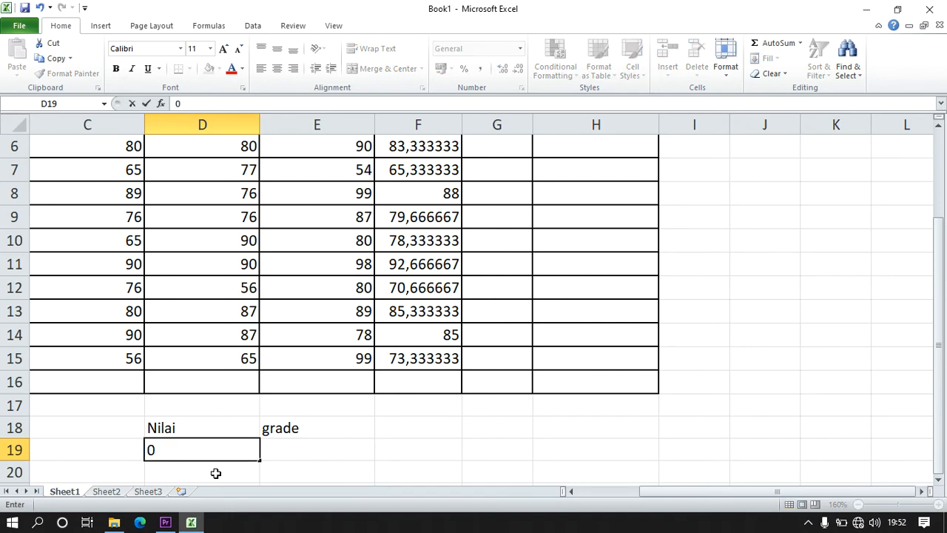
pyautogui.press('Tab')
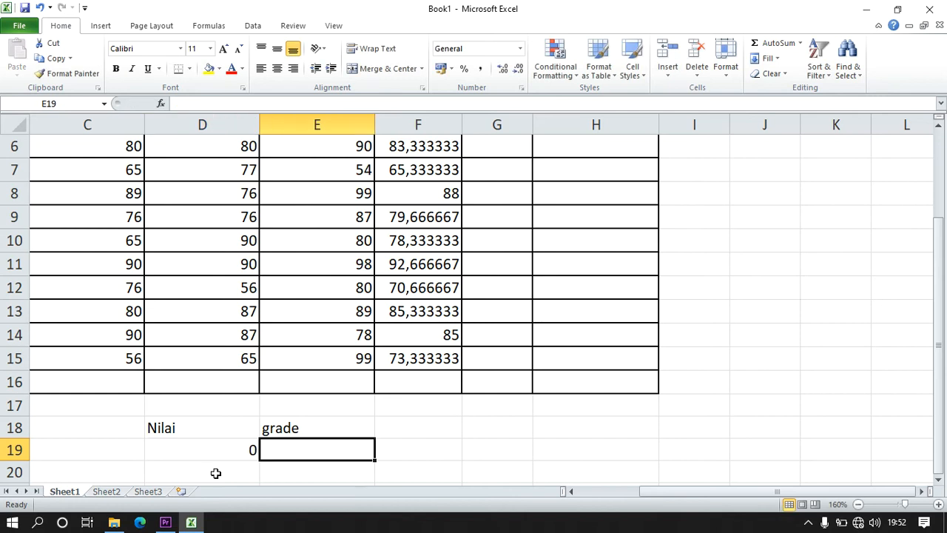
pyautogui.write('d')
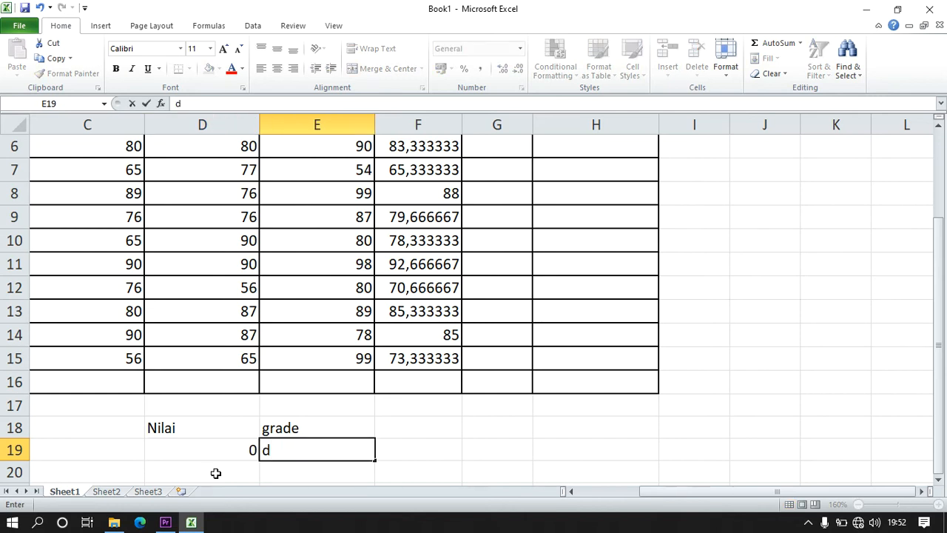
pyautogui.press('BackSpace')
pyautogui.write('D')
# Fill the second row of the grade key with 65 in D20 and C in E20.
pyautogui.click(215, 473)
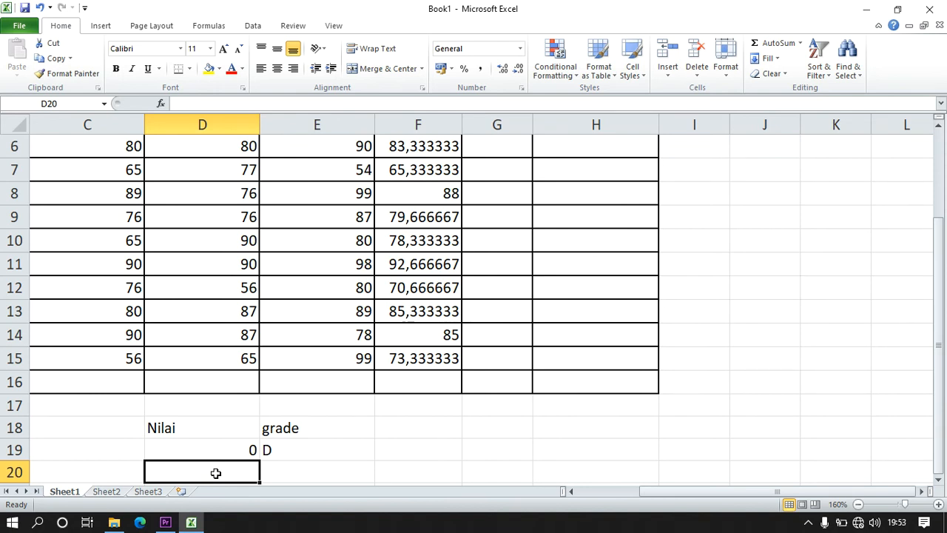
pyautogui.write('C')
pyautogui.press('BackSpace')
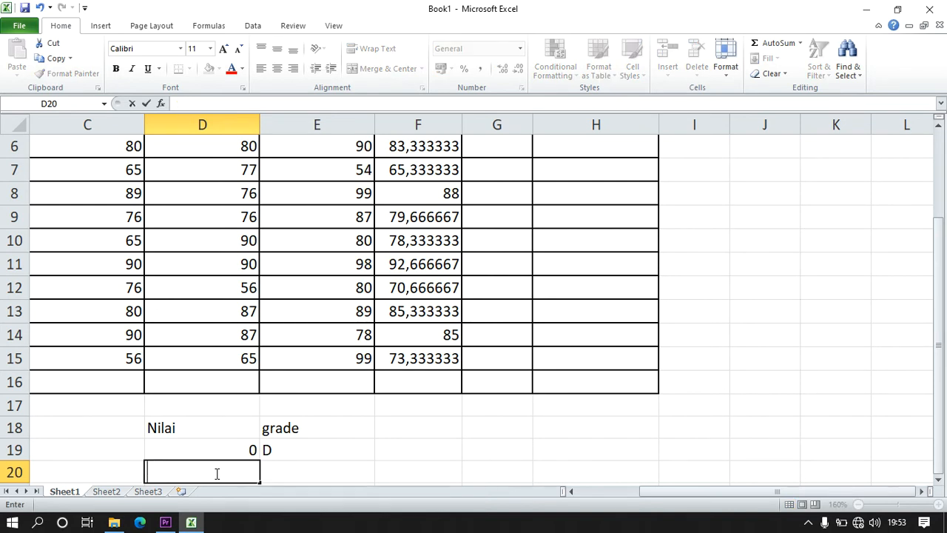
pyautogui.write('65')
pyautogui.hotkey('ctrl', 'Return')
pyautogui.press('Right')
pyautogui.write('C')
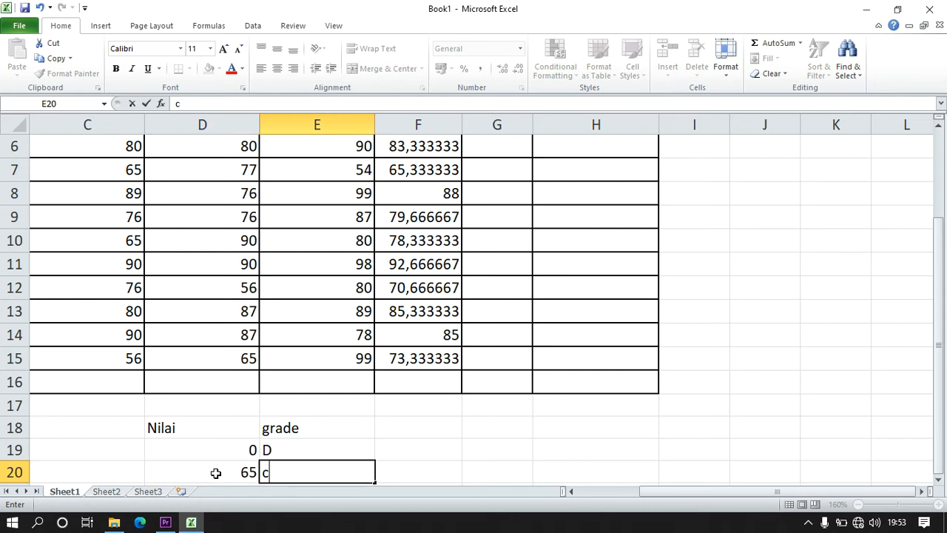
pyautogui.press('BackSpace')
pyautogui.write('C')
pyautogui.press('Return')
# Fill the third row of the grade key with 75 in D21 and B in E21.
pyautogui.click(215, 473)
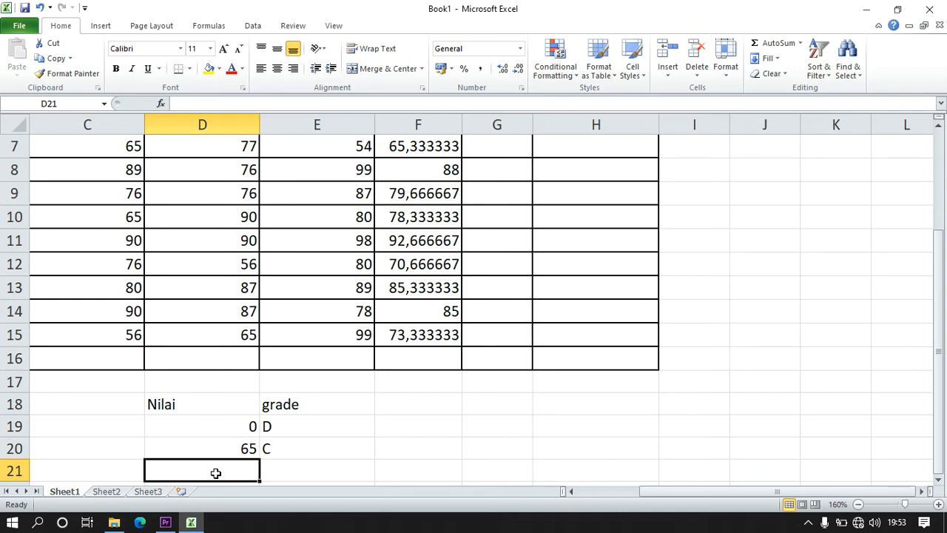
pyautogui.write('75')
pyautogui.press('Tab')
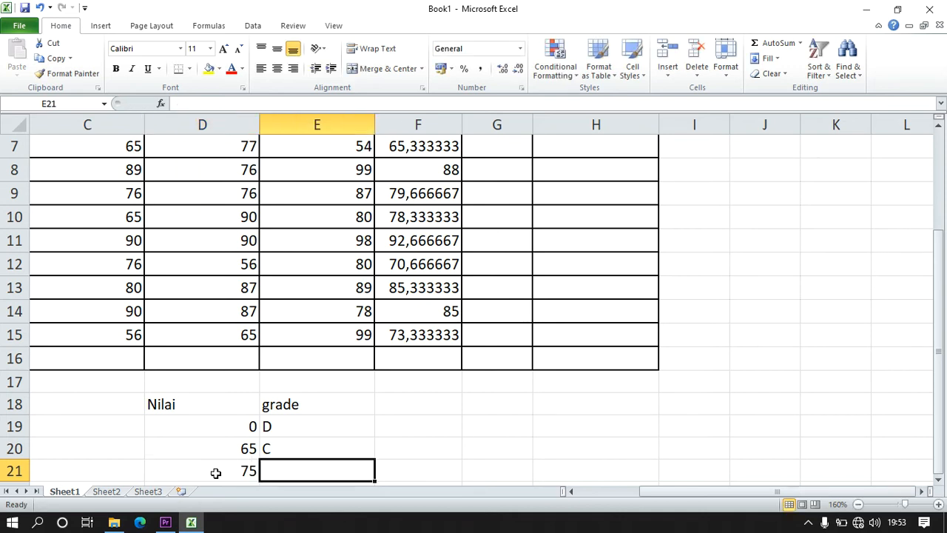
pyautogui.write('B')
pyautogui.press('BackSpace')
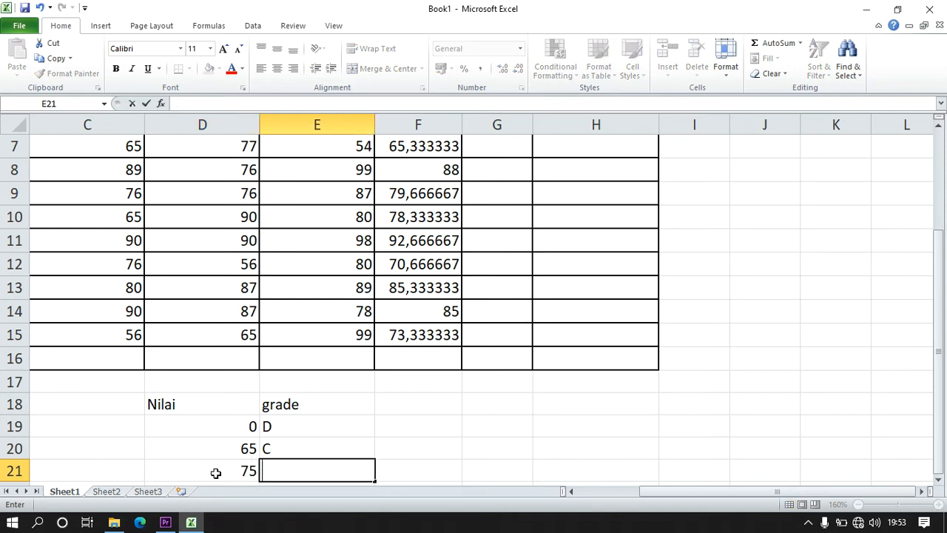
pyautogui.write('B')
pyautogui.press('Return')
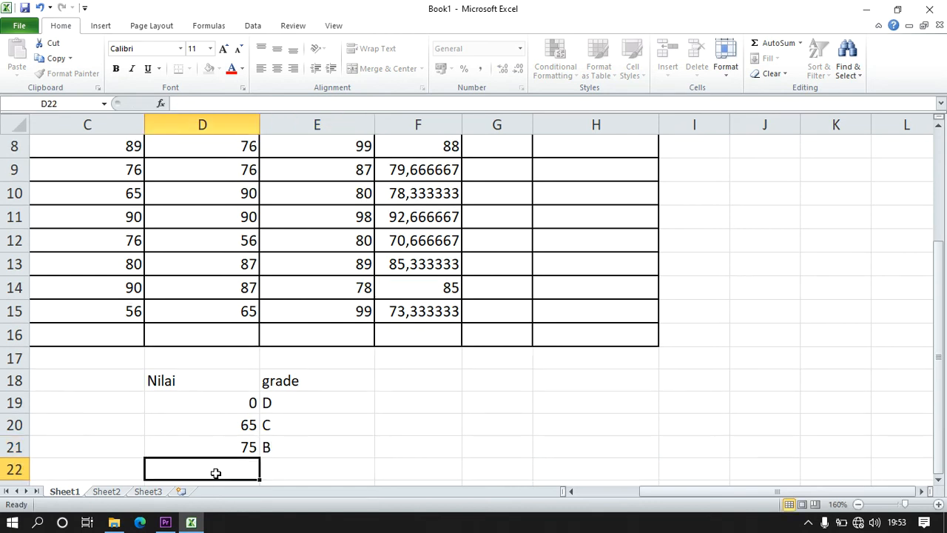
# Fill the fourth row of the grade key with 85 in D22 and A in E22.
pyautogui.write('85')
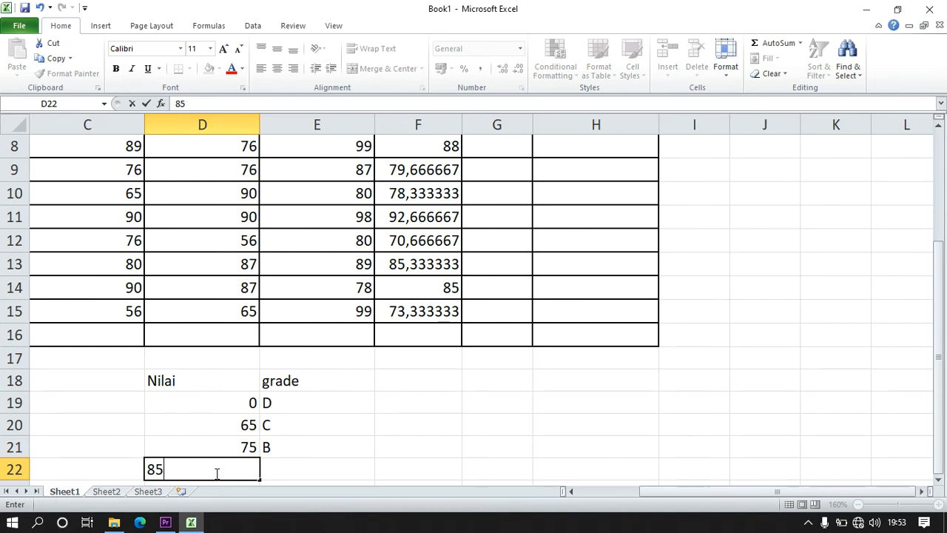
pyautogui.press('Tab')
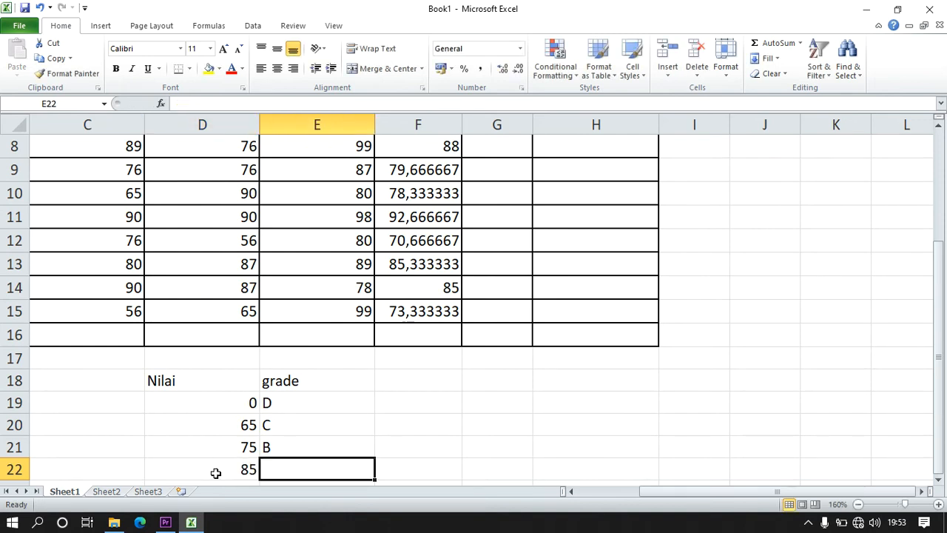
pyautogui.write('A')
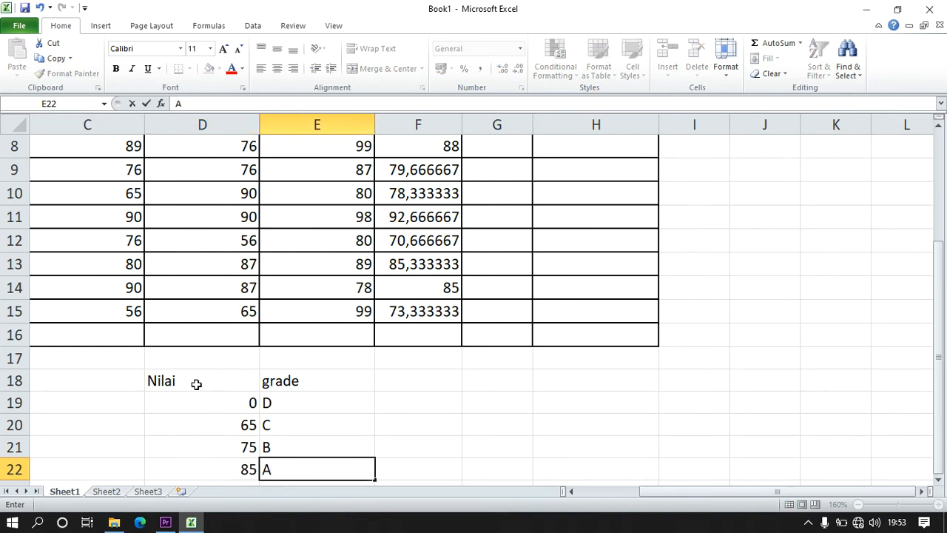
# Apply all borders to the grade key in D18:E22.
pyautogui.moveTo(195, 382); pyautogui.dragTo(275, 466)
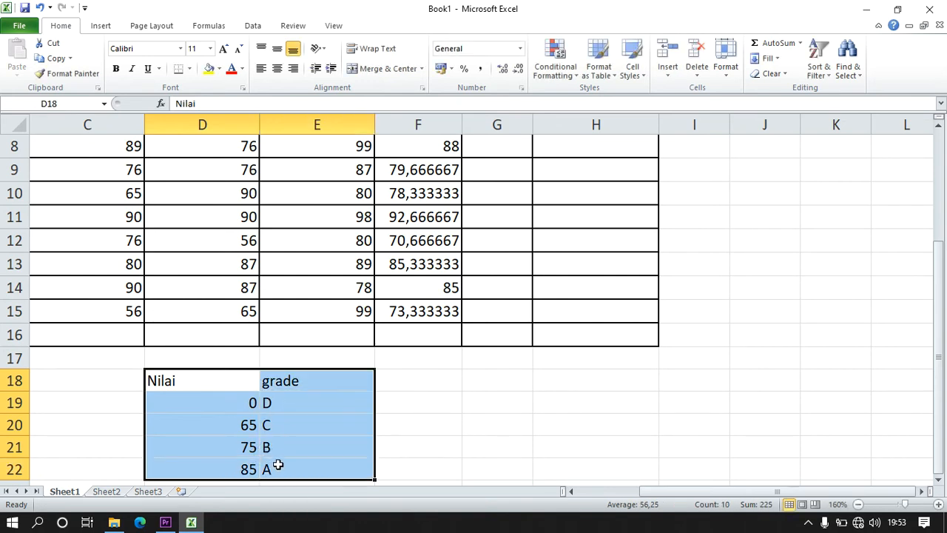
pyautogui.click(190, 69)
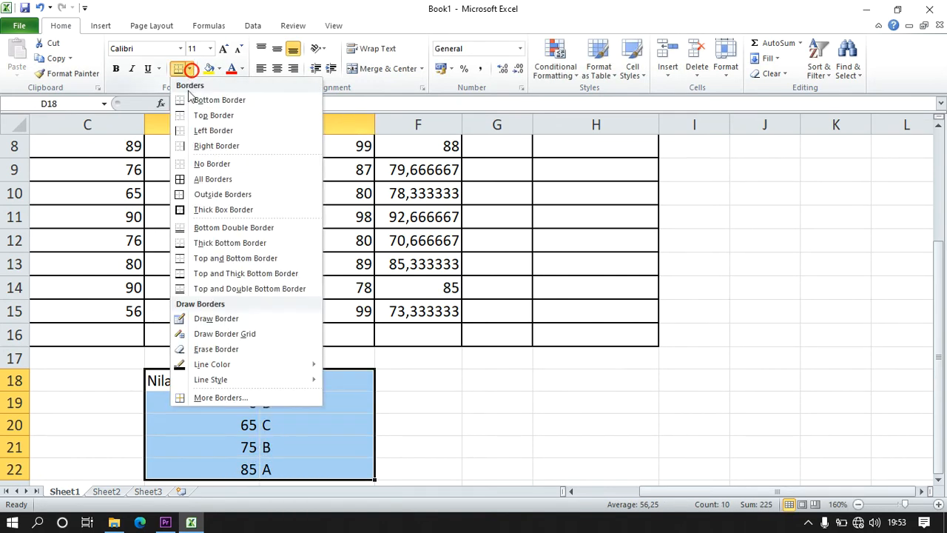
pyautogui.click(183, 179)
pyautogui.click(447, 393)
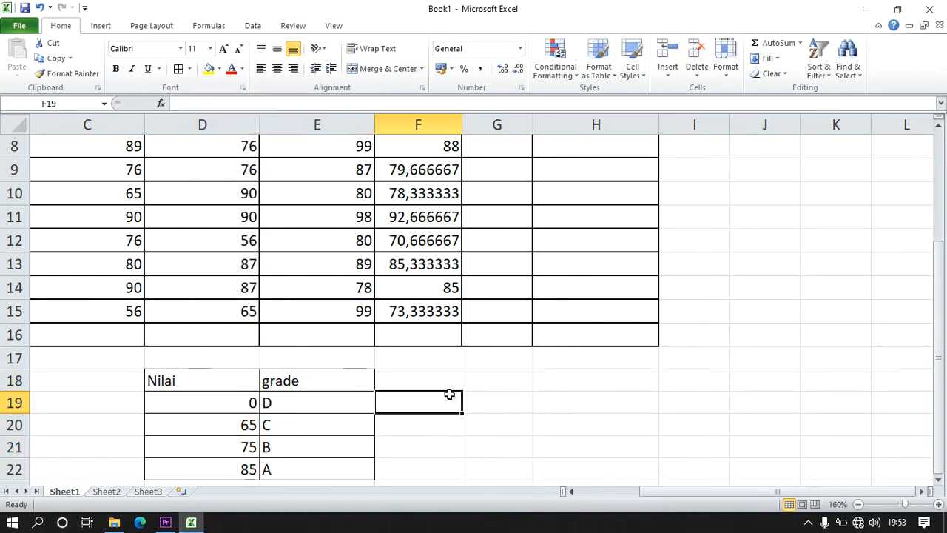
pyautogui.click(534, 401)
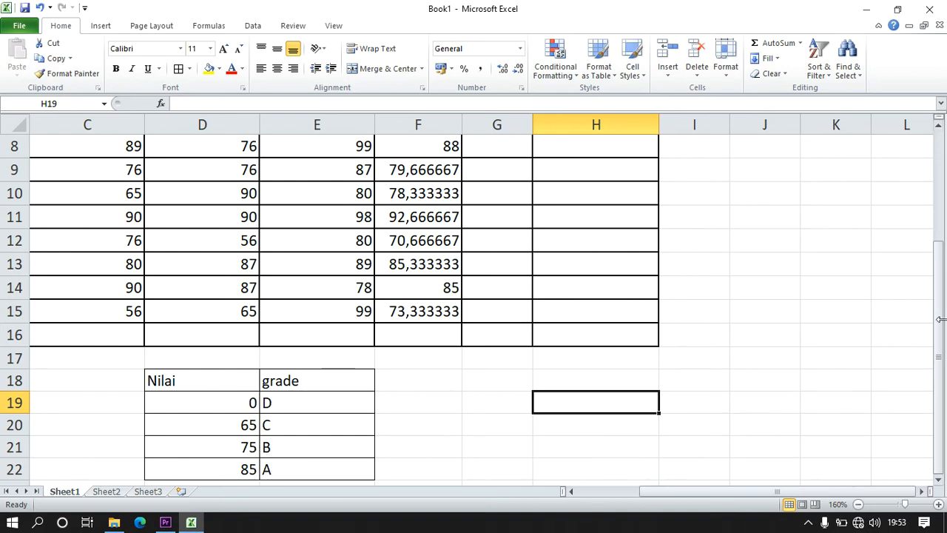
# Start the first student's GRADE formula in G6 with =IF(F6>=85;"A";.
pyautogui.moveTo(938, 320); pyautogui.dragTo(939, 194)
pyautogui.click(491, 260)
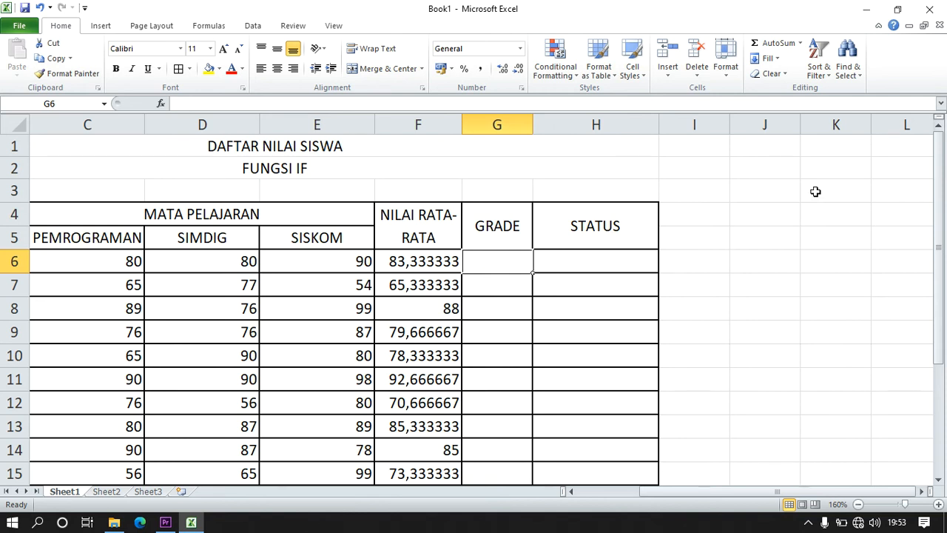
pyautogui.write('=IF')
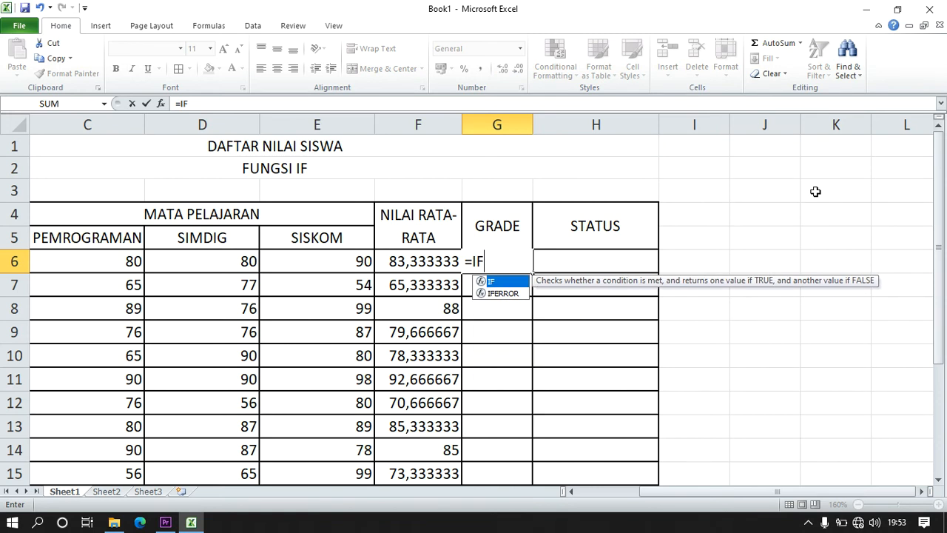
pyautogui.write('(')
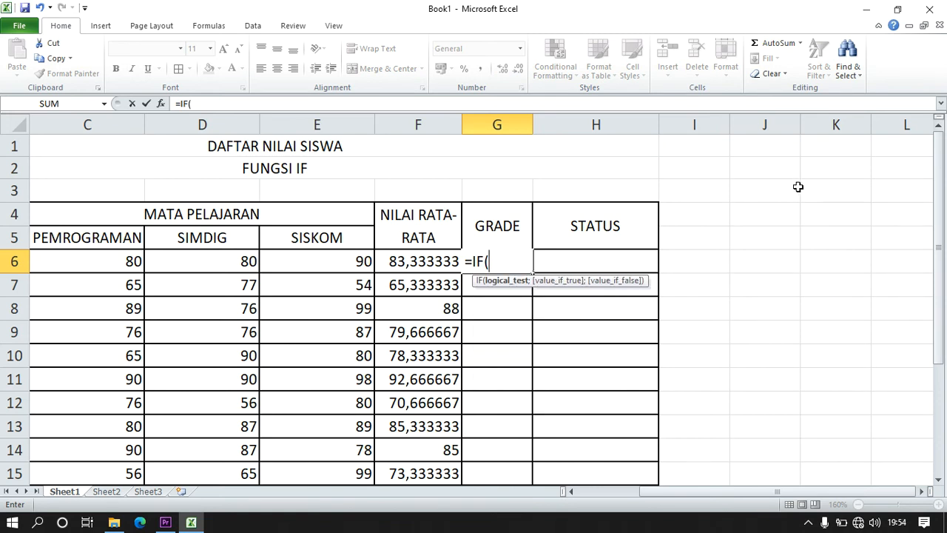
pyautogui.click(442, 262)
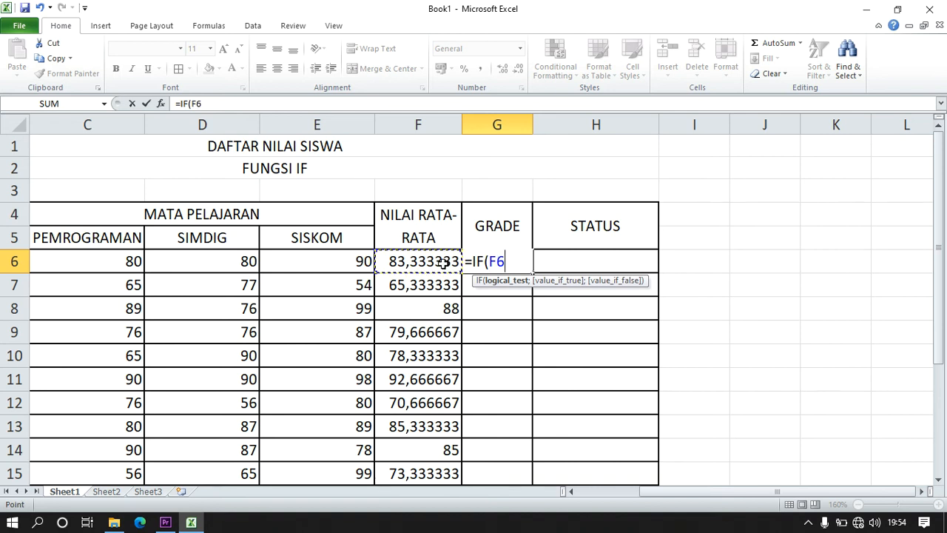
pyautogui.write('>')
pyautogui.write('=85')
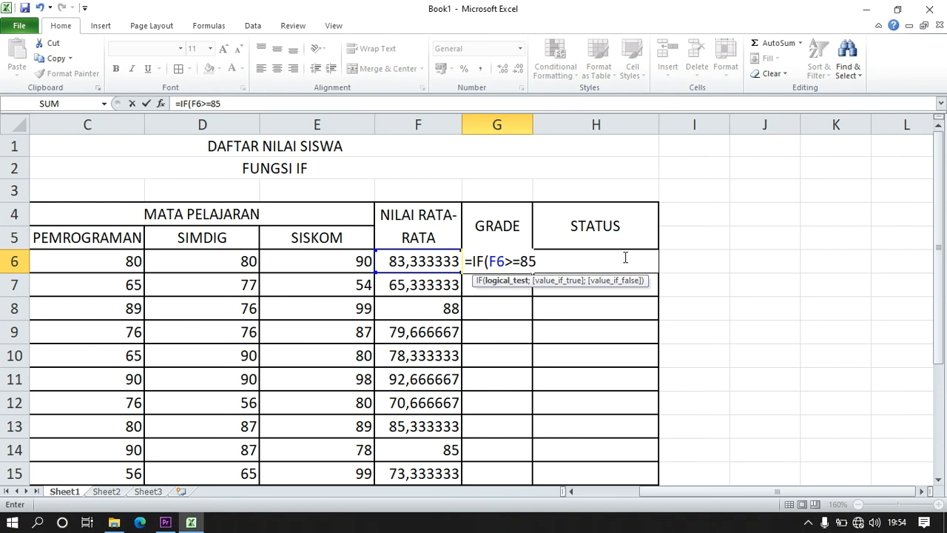
pyautogui.write(';"a')
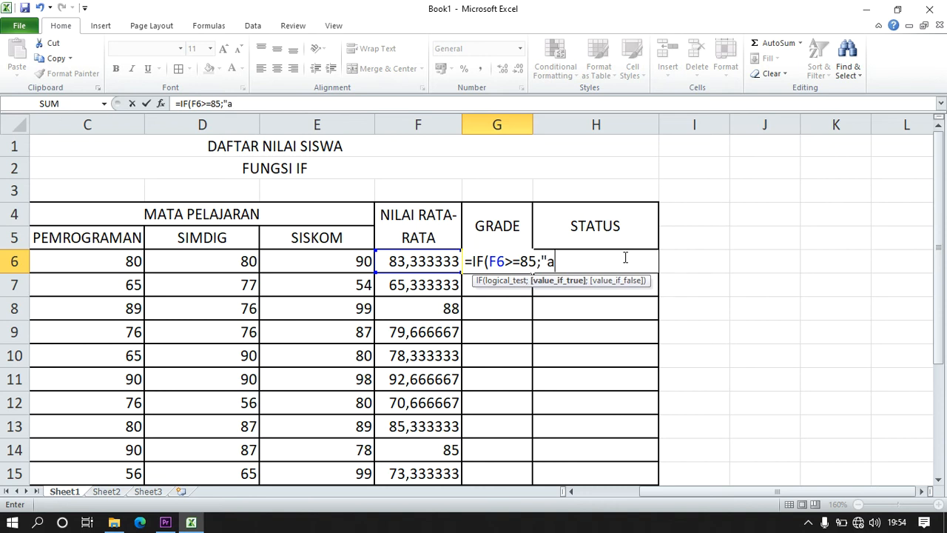
pyautogui.press('BackSpace')
pyautogui.write('A"')
pyautogui.write(';')
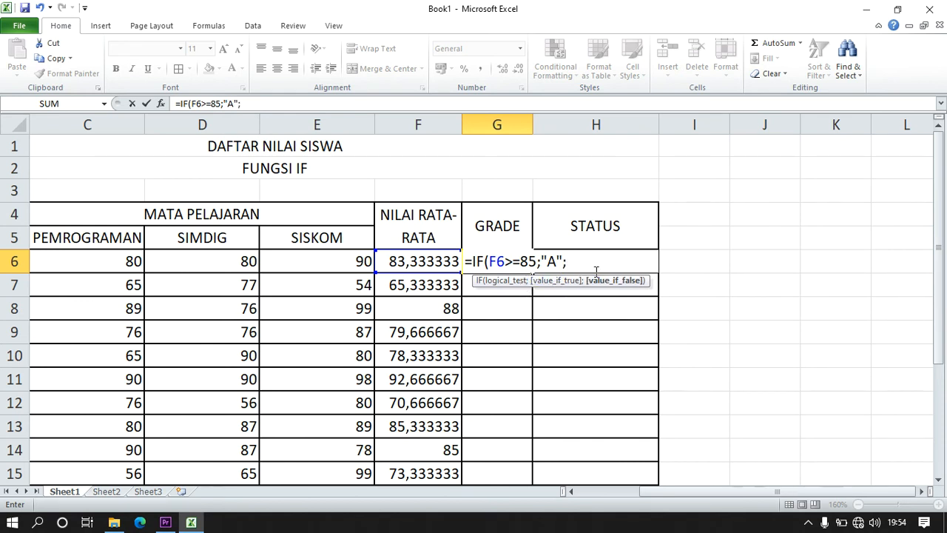
# Extend the G6 formula with a nested condition for grade B, IF(F6>=75;"B";.
pyautogui.write('IF(')
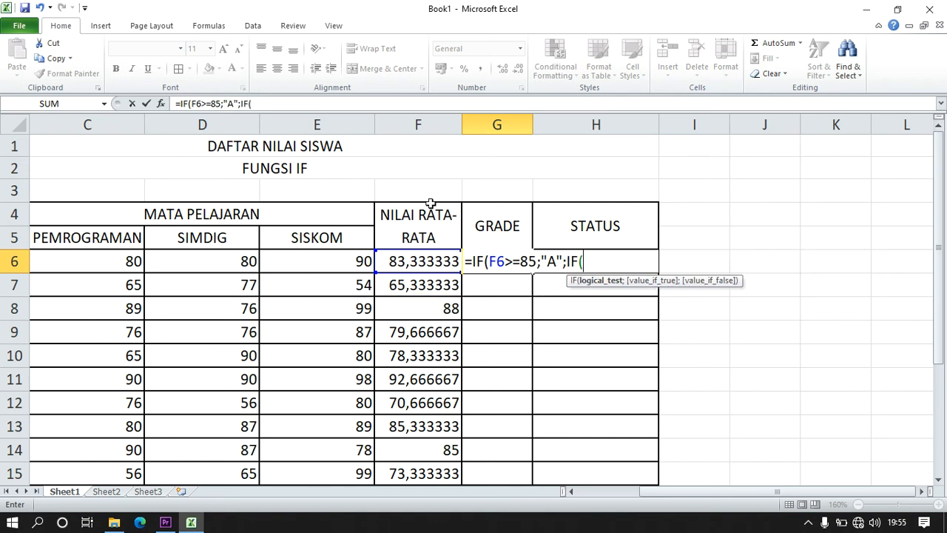
pyautogui.click(440, 261)
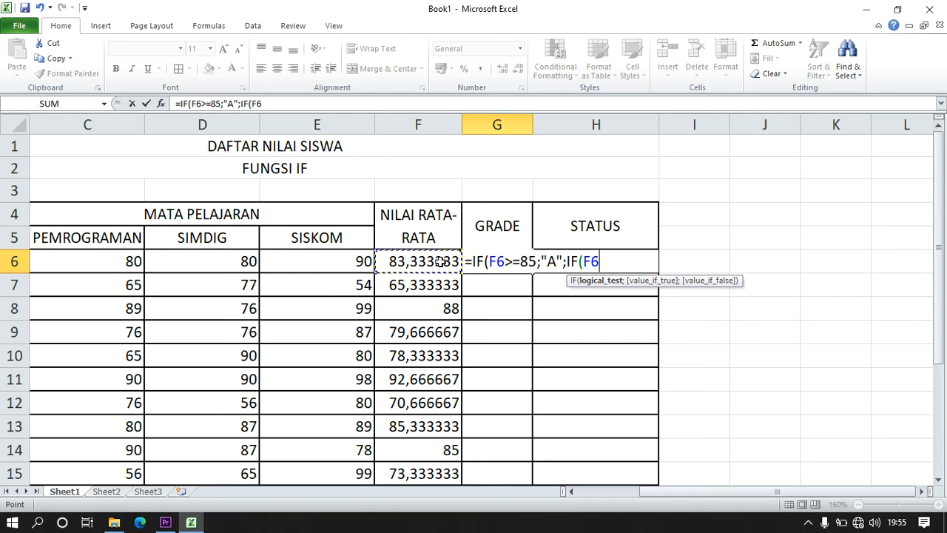
pyautogui.write('>=75;')
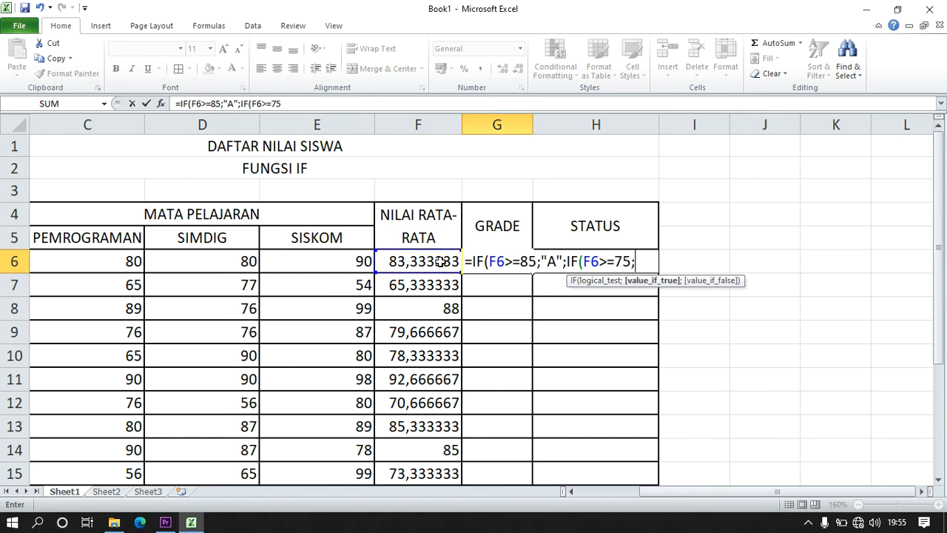
pyautogui.write('"B";')
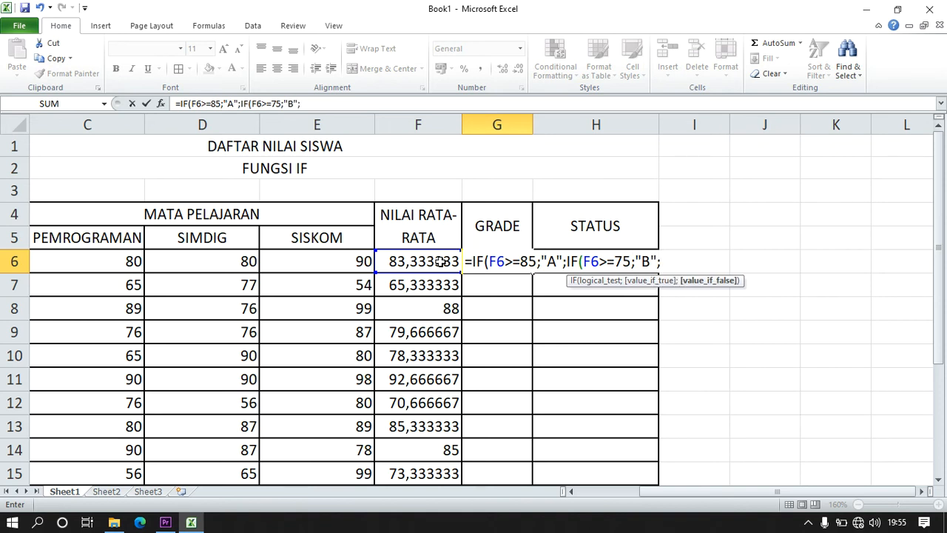
# Complete the G6 grade formula with the last nested condition IF(F6>=65;"C";"D"))) and enter it.
pyautogui.write('IF(')
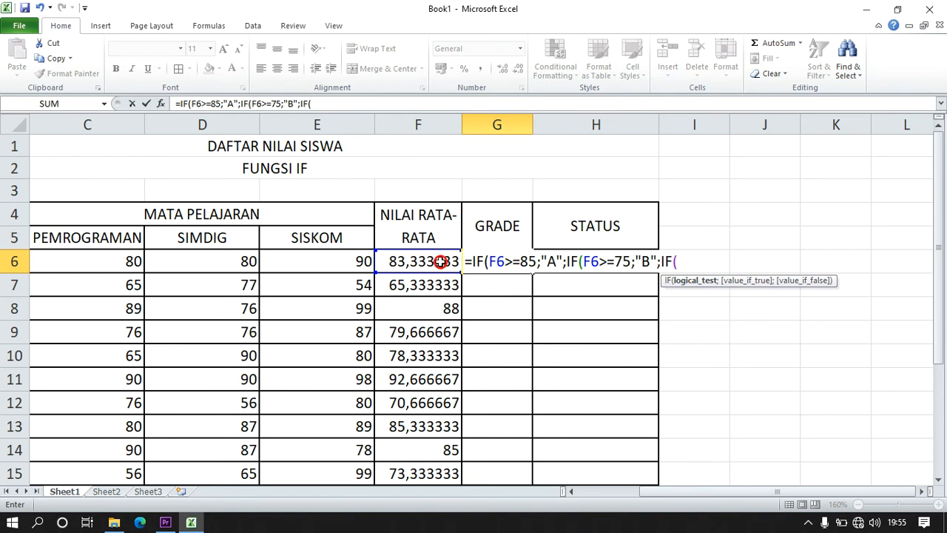
pyautogui.click(439, 261)
pyautogui.write('>=65;"')
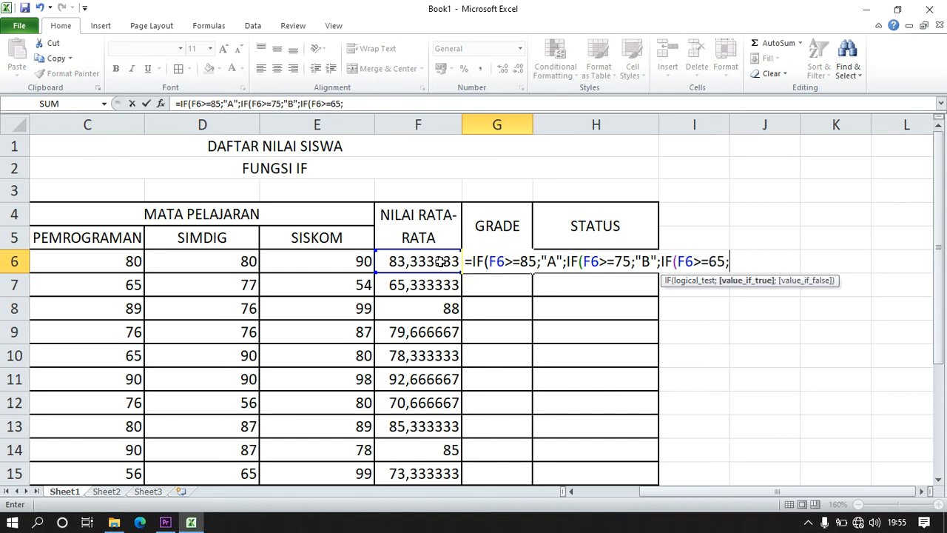
pyautogui.write('C";')
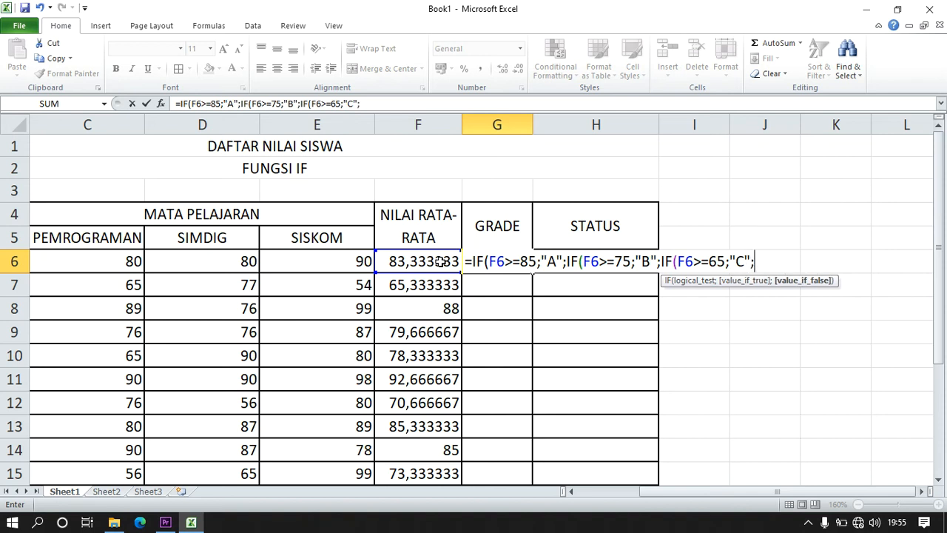
pyautogui.write('"D"')
pyautogui.write(')))')
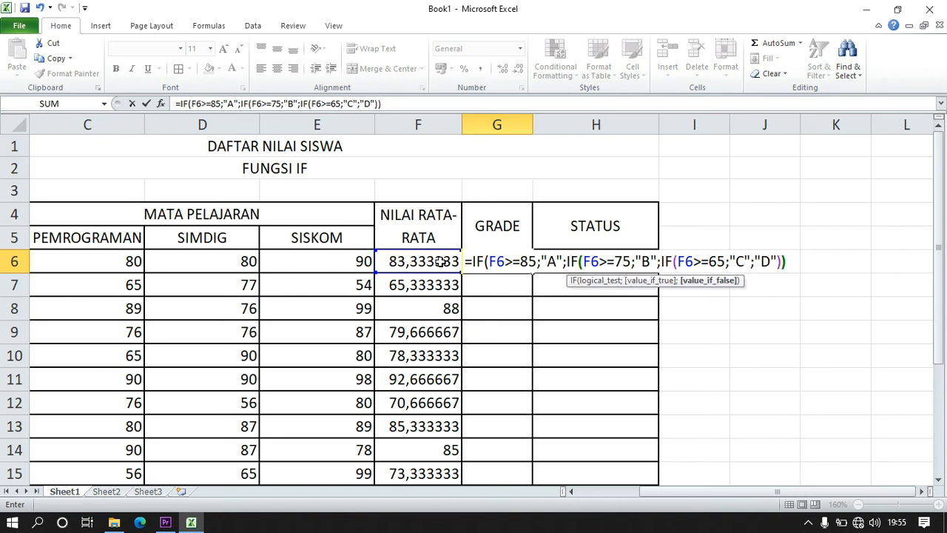
pyautogui.press('Return')
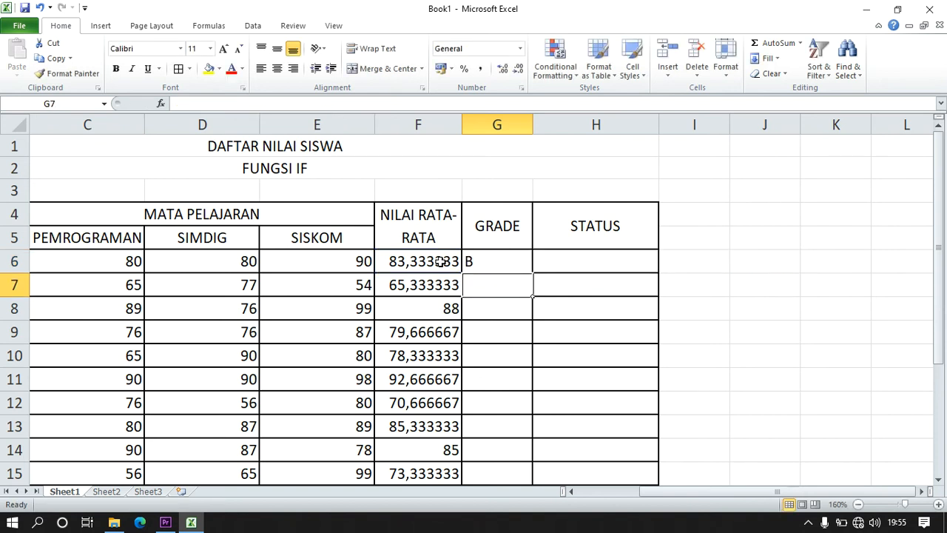
# Copy the grade formula from G6 down through G15 for the remaining students.
pyautogui.click(491, 265)
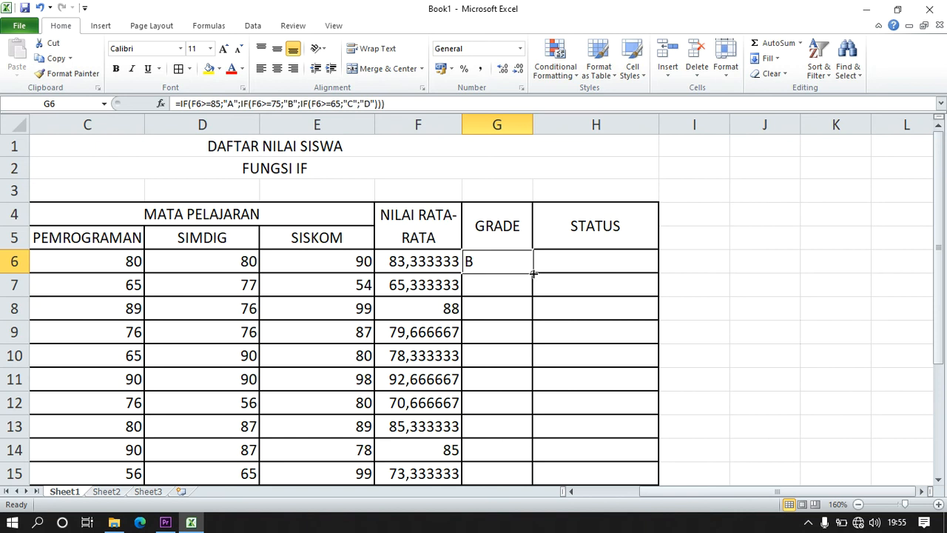
pyautogui.moveTo(533, 273); pyautogui.dragTo(528, 417)
pyautogui.click(576, 194)
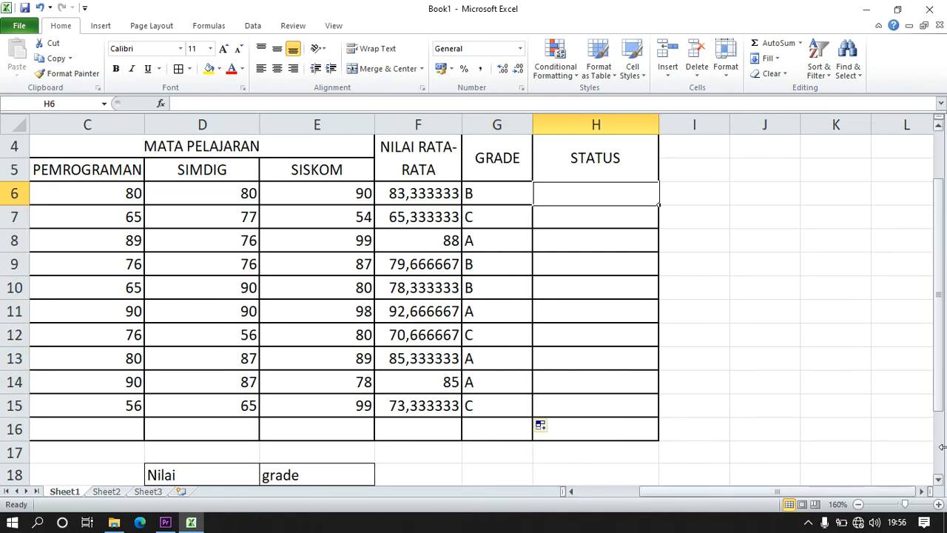
# Label a status key beside the grade key with GRADE in G18 and STATUS in G19.
pyautogui.click(921, 491)
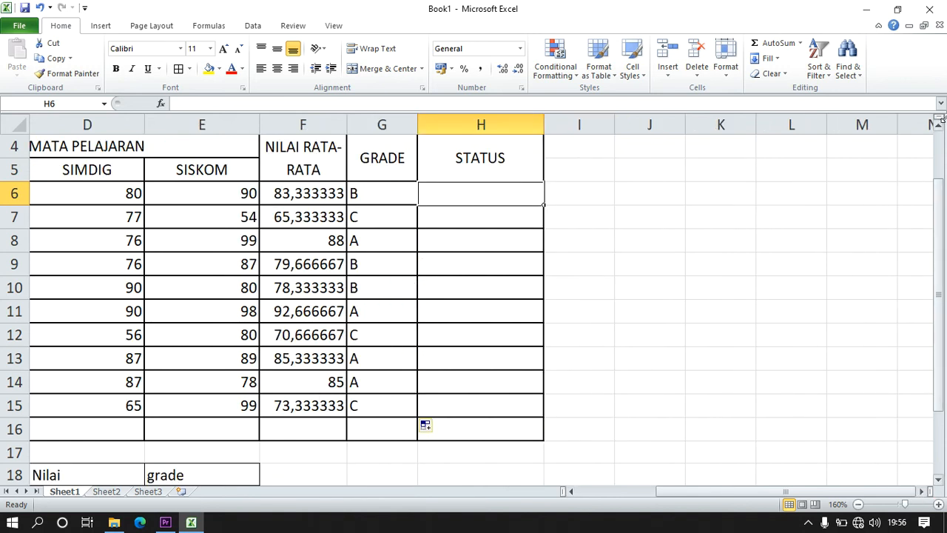
pyautogui.moveTo(943, 199); pyautogui.dragTo(941, 226)
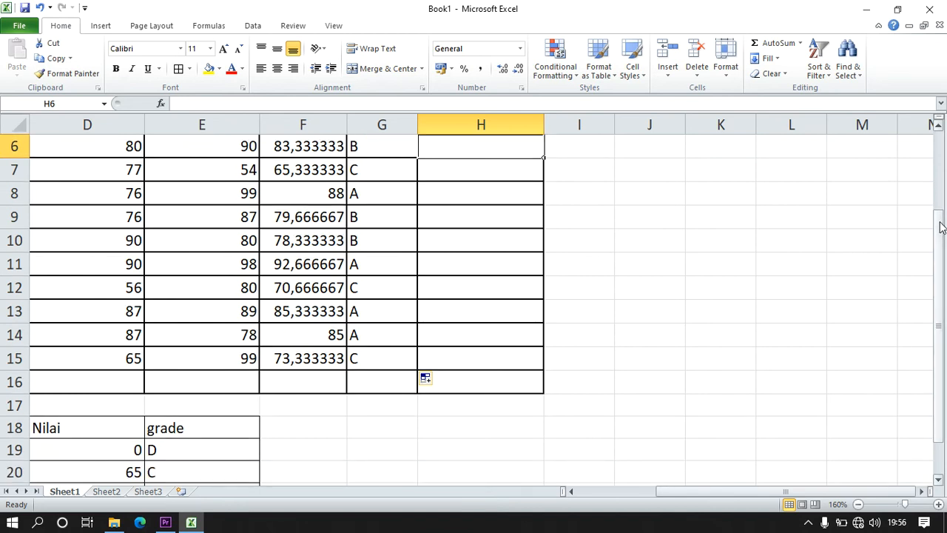
pyautogui.click(356, 435)
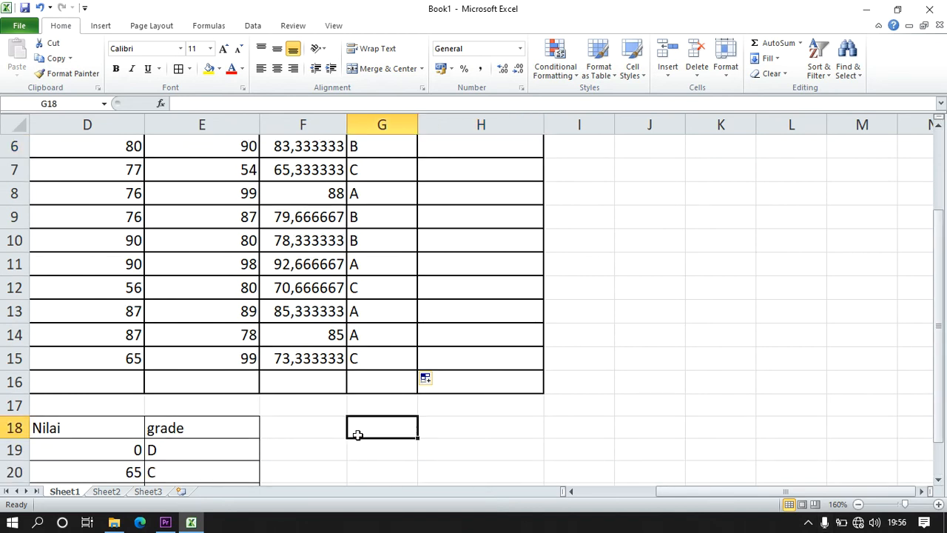
pyautogui.write('A')
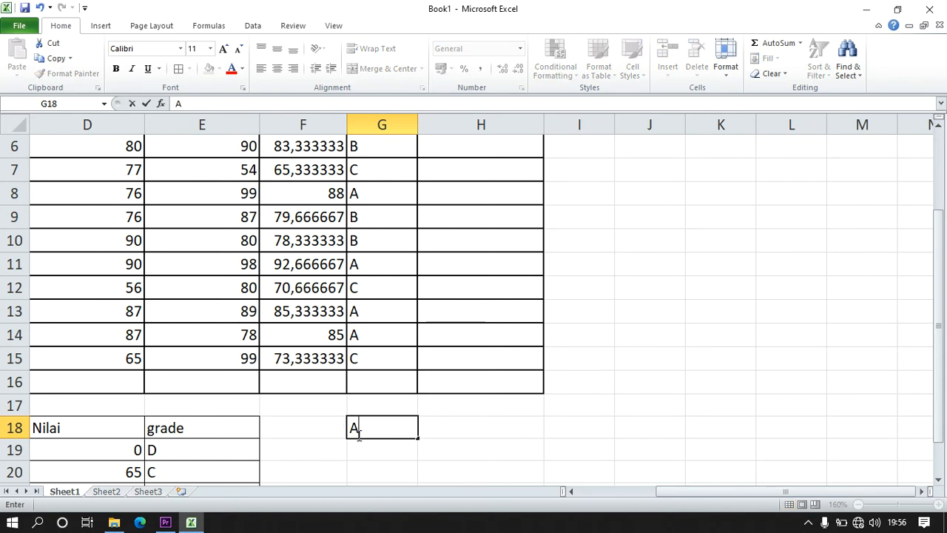
pyautogui.press('BackSpace')
pyautogui.write('N')
pyautogui.press('BackSpace')
pyautogui.write('GRADE')
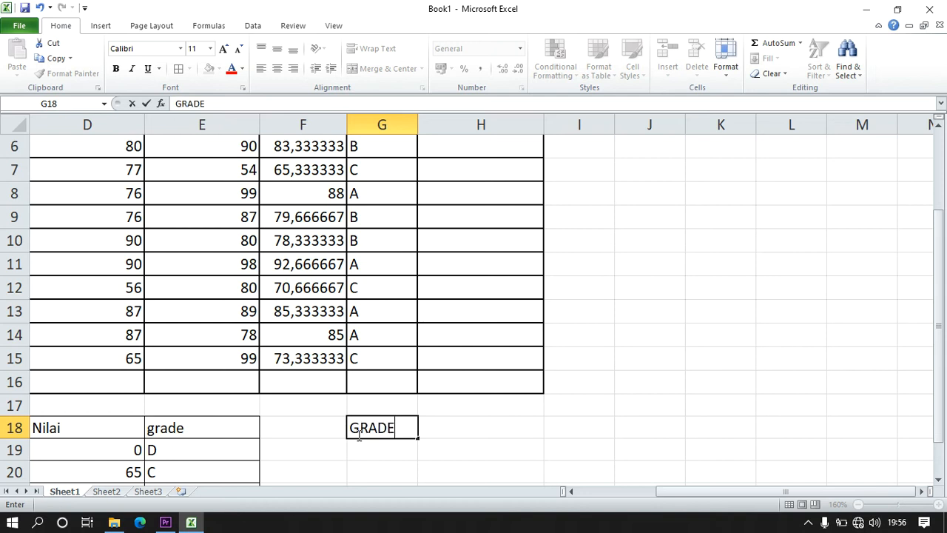
pyautogui.press('Return')
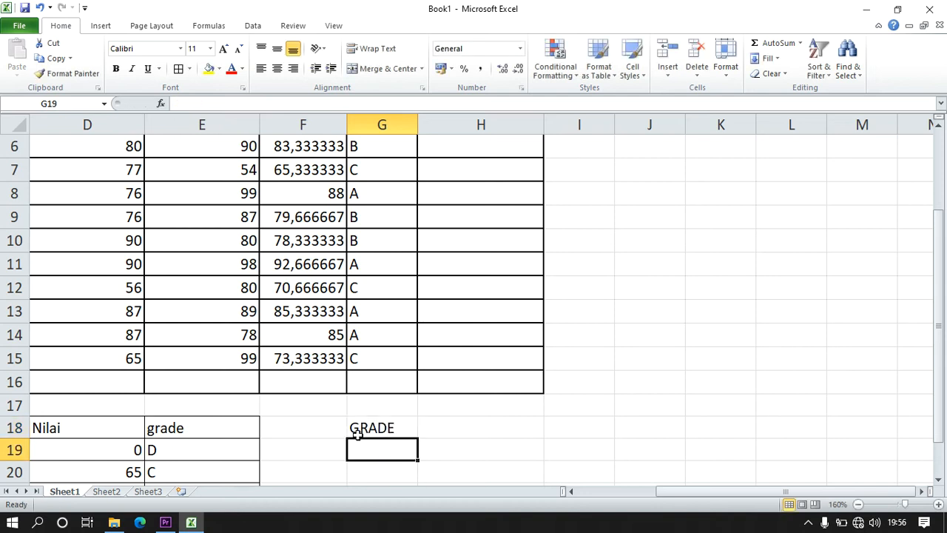
pyautogui.write('STATUS')
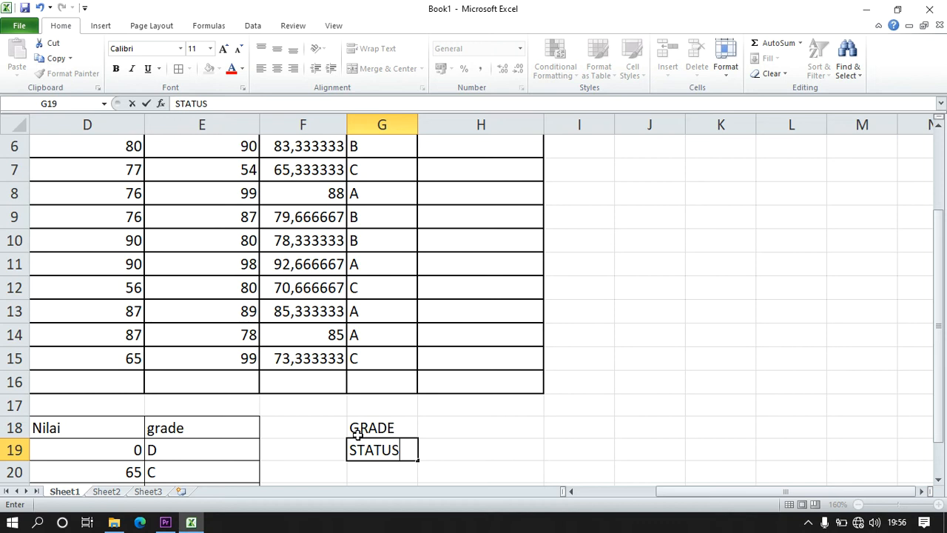
pyautogui.press('Up')
# Fill the status key's first column with grade A in H18 and LULUS in H19.
pyautogui.press('Right')
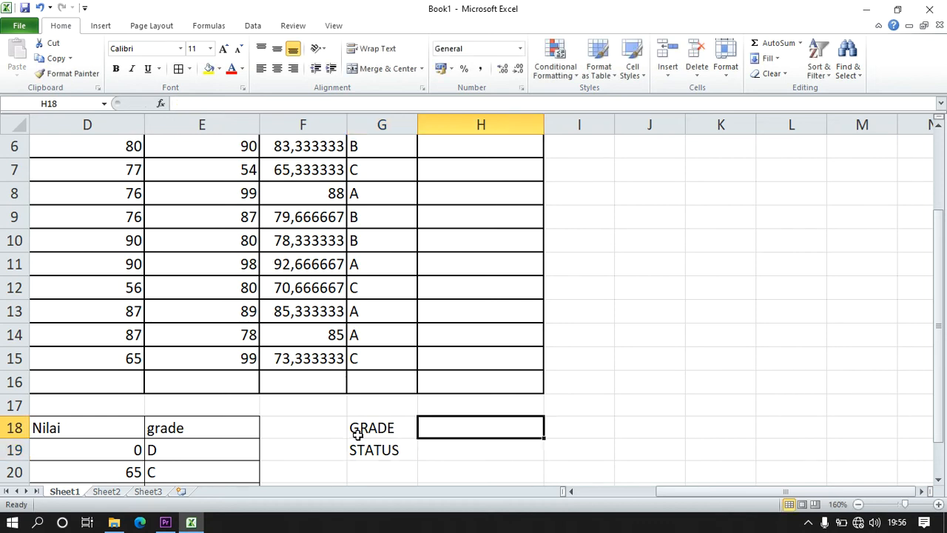
pyautogui.write('A')
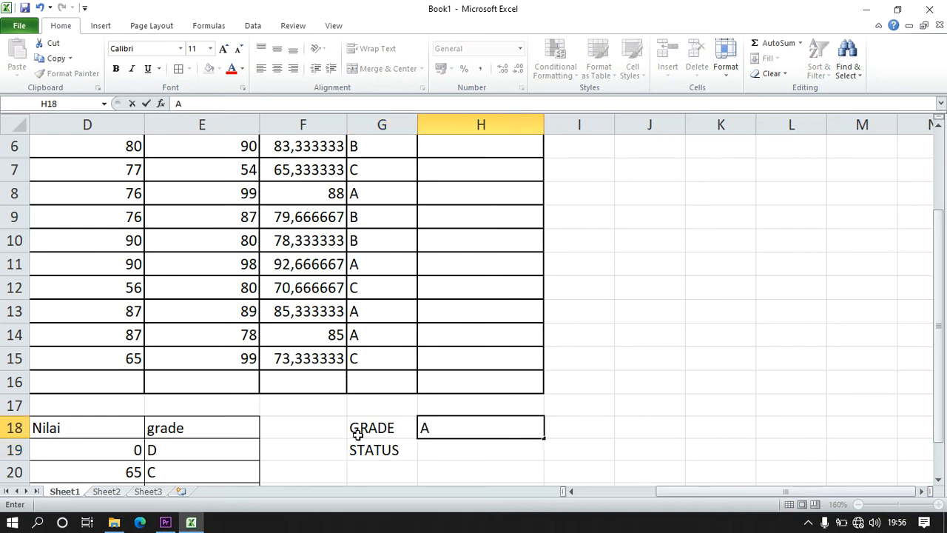
pyautogui.press('Return')
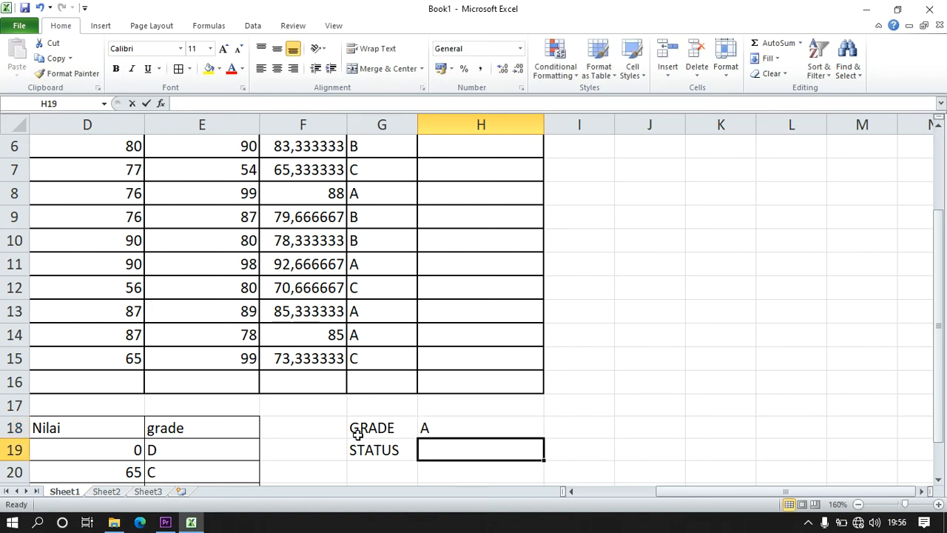
pyautogui.write('LULUS')
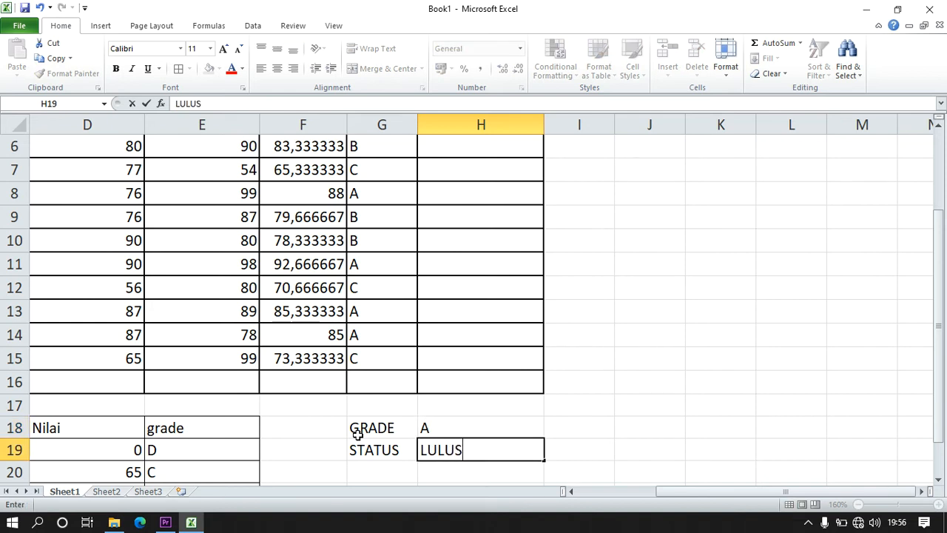
pyautogui.press('Tab')
# Add grade B in I18 with status LULUS in I19 to the status key.
pyautogui.press('Up')
pyautogui.write('B')
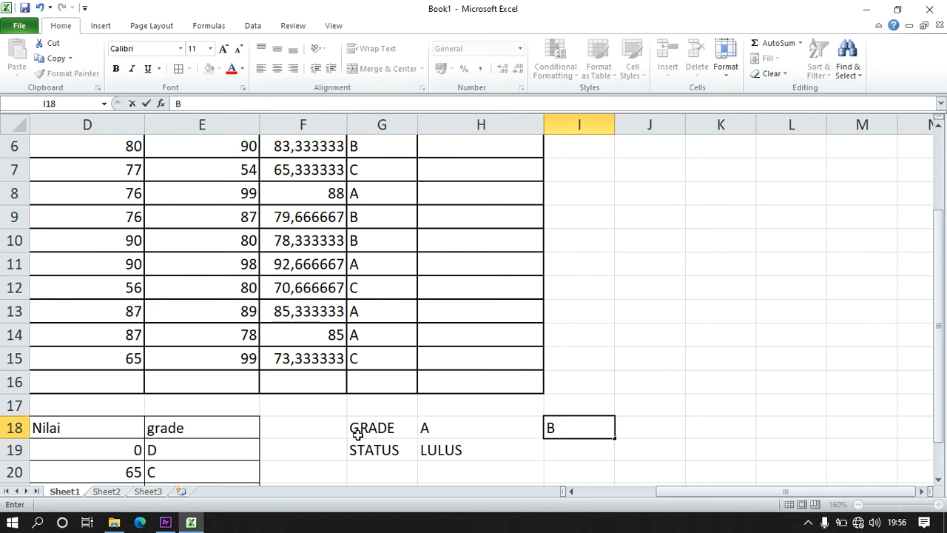
pyautogui.press('Return')
pyautogui.write('LUSL')
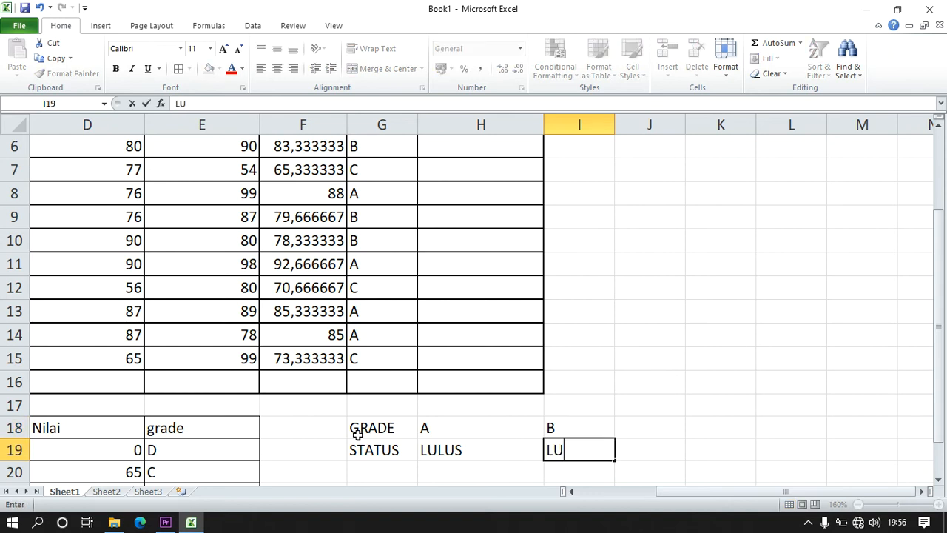
pyautogui.press('BackSpace')
pyautogui.press('BackSpace')
pyautogui.write('LUS')
pyautogui.press('Tab')
# Add grade C in J18 with status TIDAK LULUS in J19 to the status key.
pyautogui.press('Up')
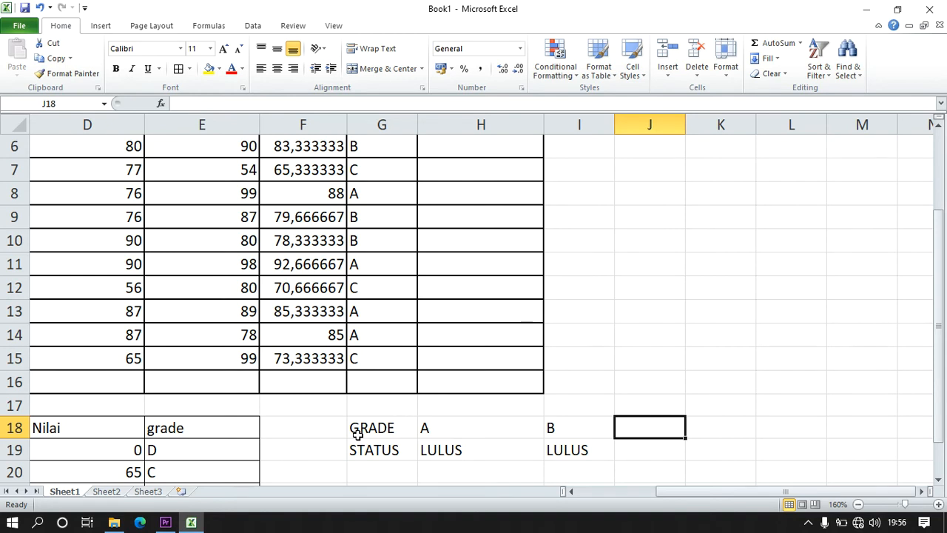
pyautogui.write('C')
pyautogui.press('Return')
pyautogui.write('TI')
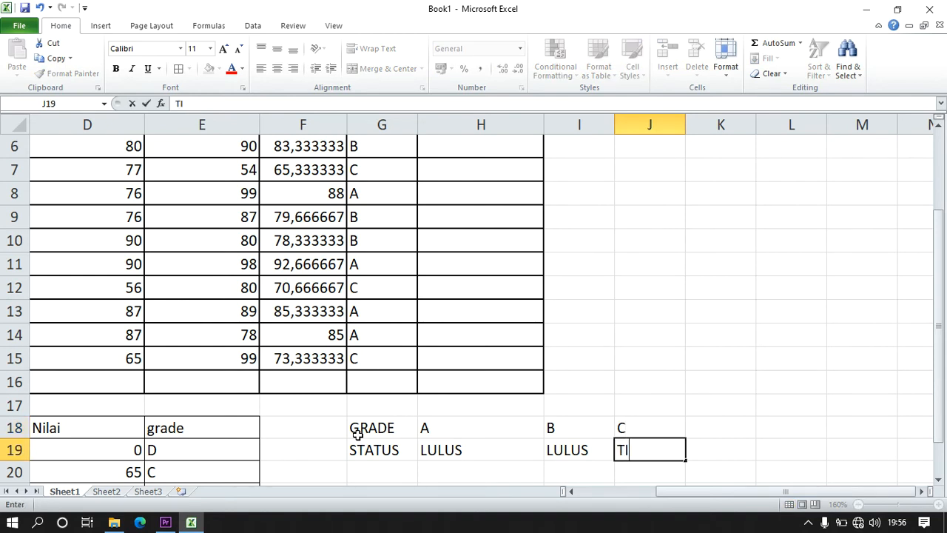
pyautogui.write('DAK LULUS')
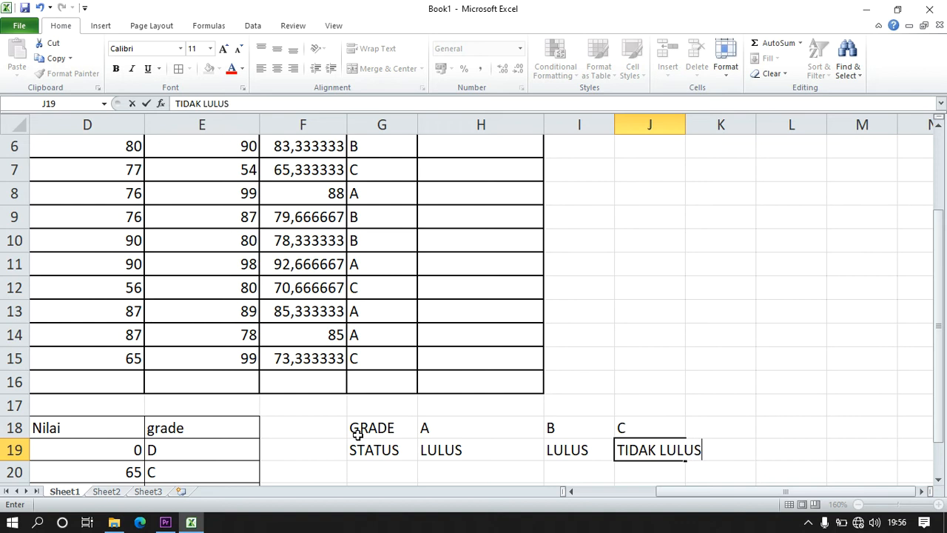
pyautogui.press('Tab')
# Add grade D in K18 with status TIDAK LULUS in K19 to the status key.
pyautogui.press('Up')
pyautogui.write('D')
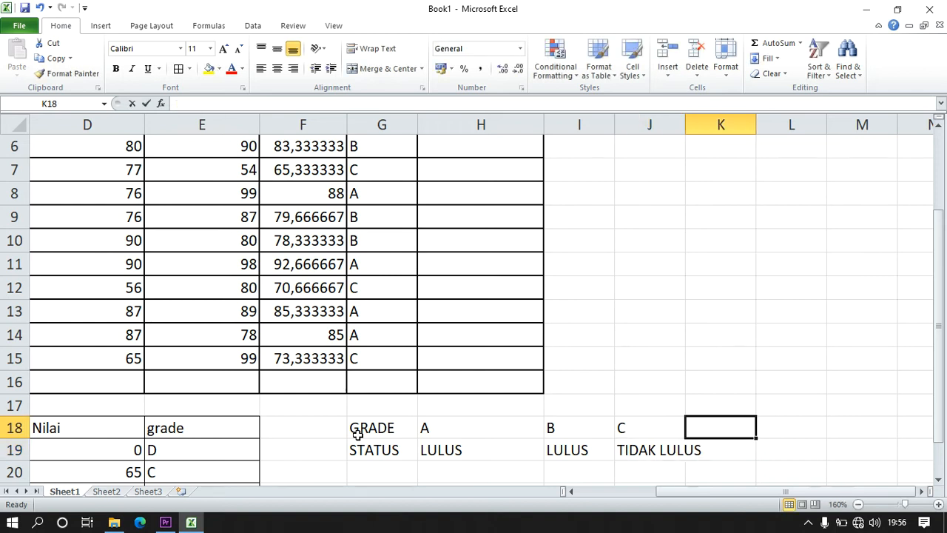
pyautogui.press('Return')
pyautogui.write('TID')
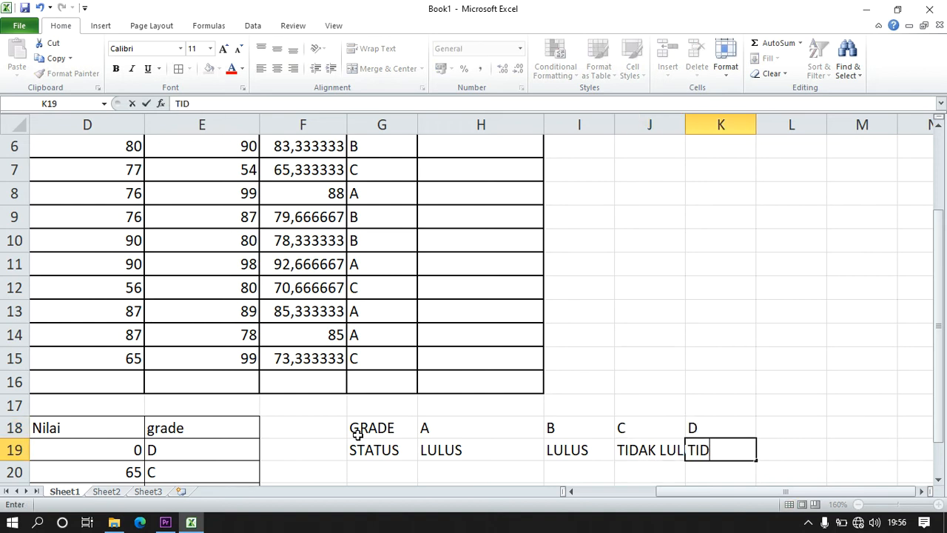
pyautogui.write('AK LULUS')
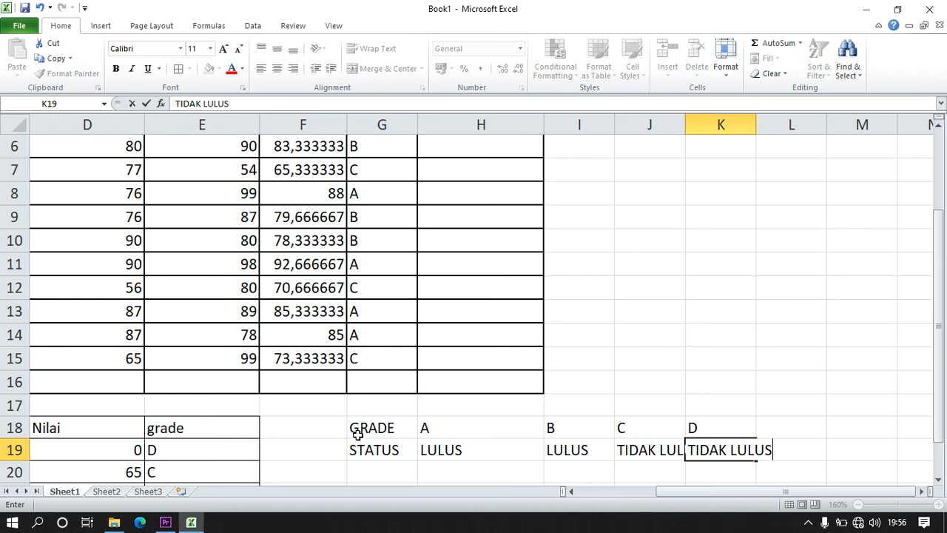
pyautogui.press('Return')
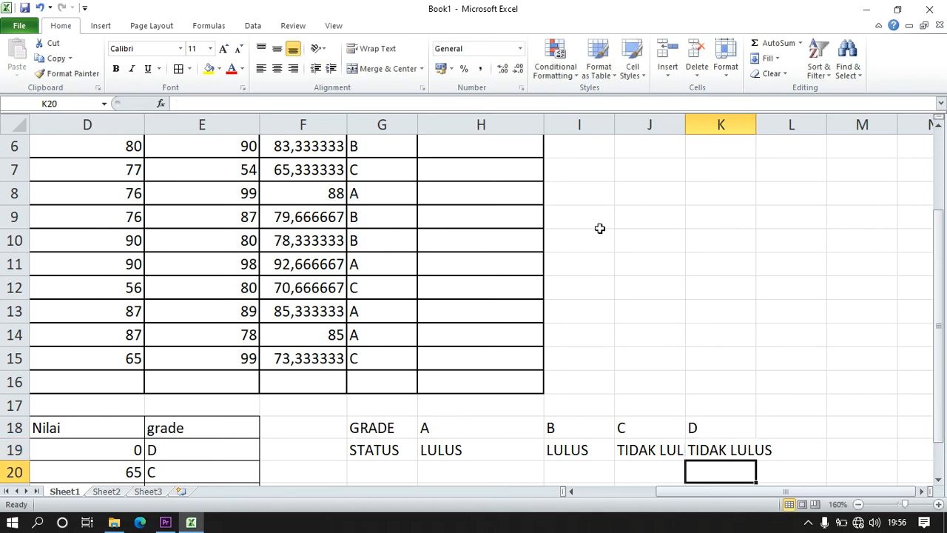
# Widen columns J and K to fit their text and apply all borders to the status key G18:K19.
pyautogui.moveTo(679, 127); pyautogui.dragTo(705, 120)
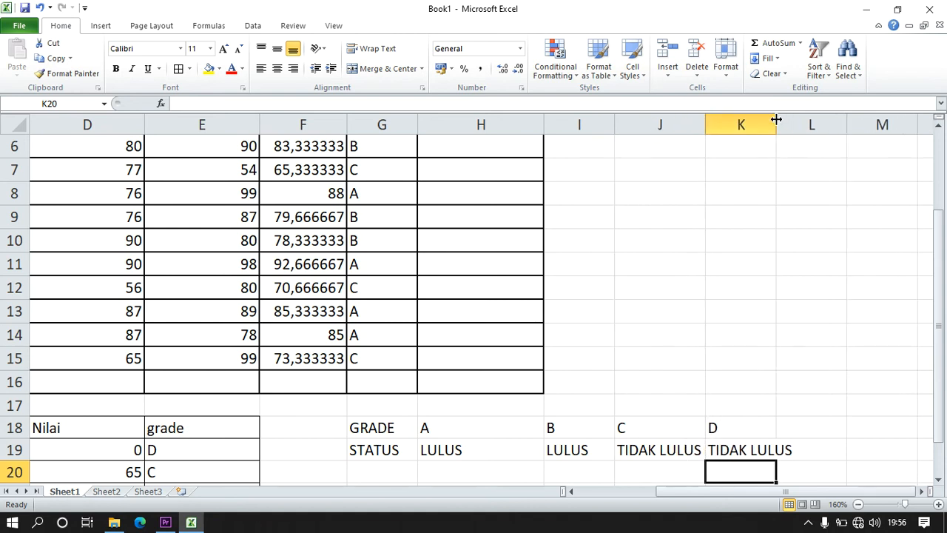
pyautogui.moveTo(776, 120); pyautogui.dragTo(796, 118)
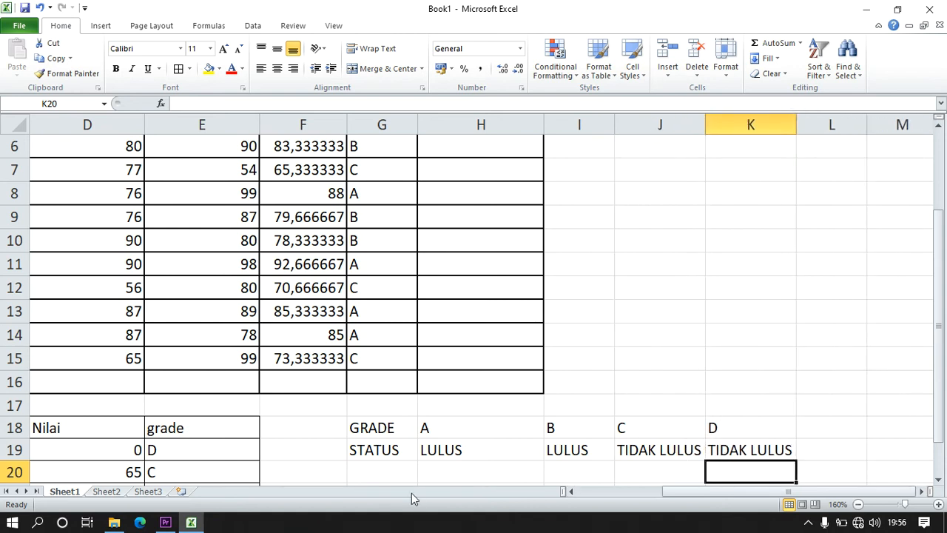
pyautogui.moveTo(403, 432); pyautogui.dragTo(735, 446)
pyautogui.click(179, 72)
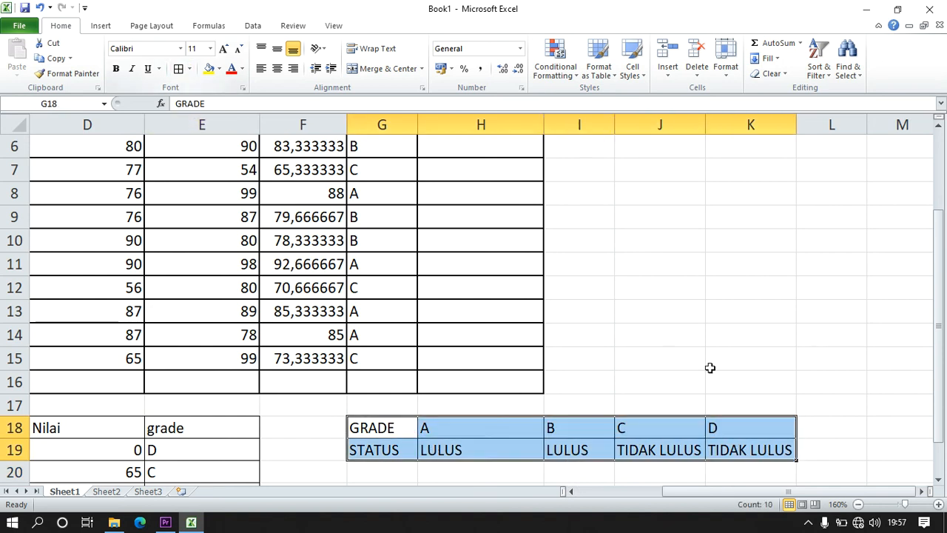
pyautogui.click(742, 403)
pyautogui.click(837, 386)
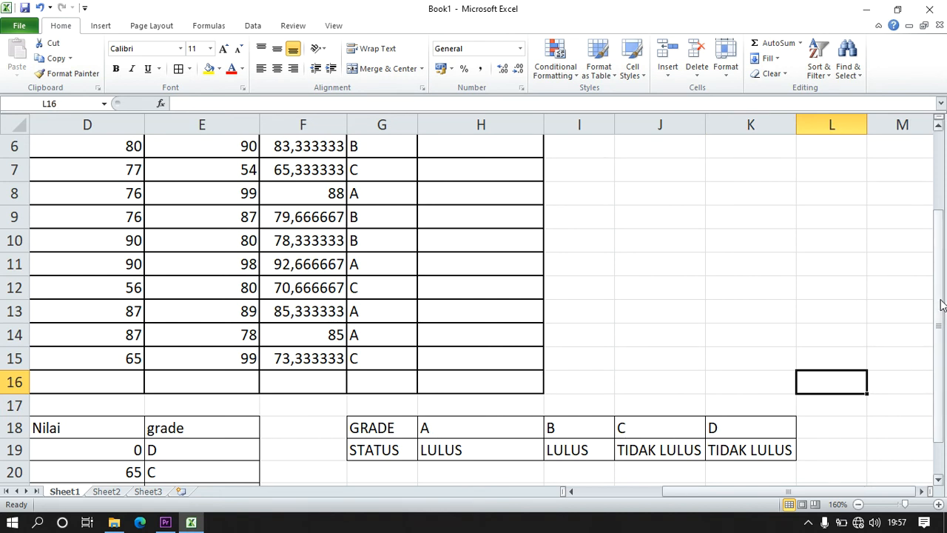
# Start the first student's STATUS formula in H6 with =IF(G6="A";"LULUS";.
pyautogui.moveTo(940, 296); pyautogui.dragTo(944, 235)
pyautogui.click(448, 231)
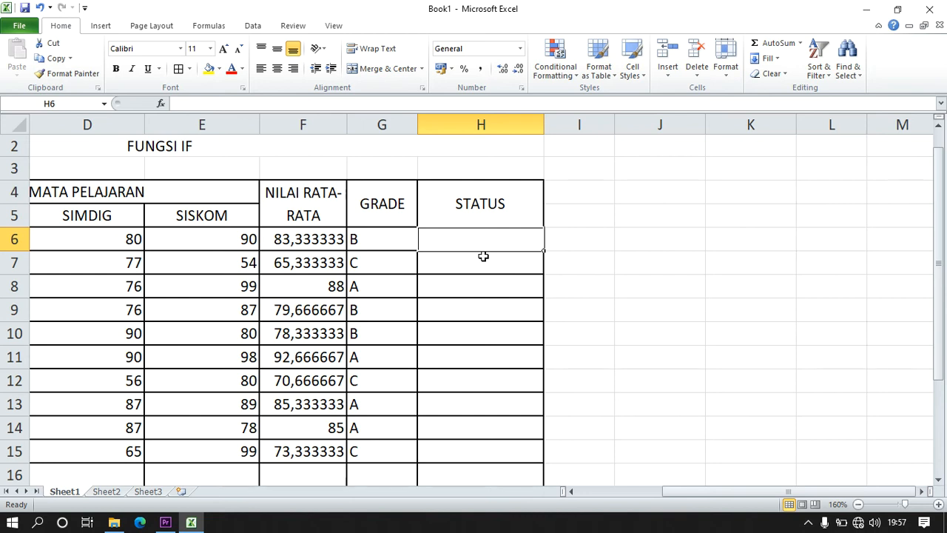
pyautogui.write('=')
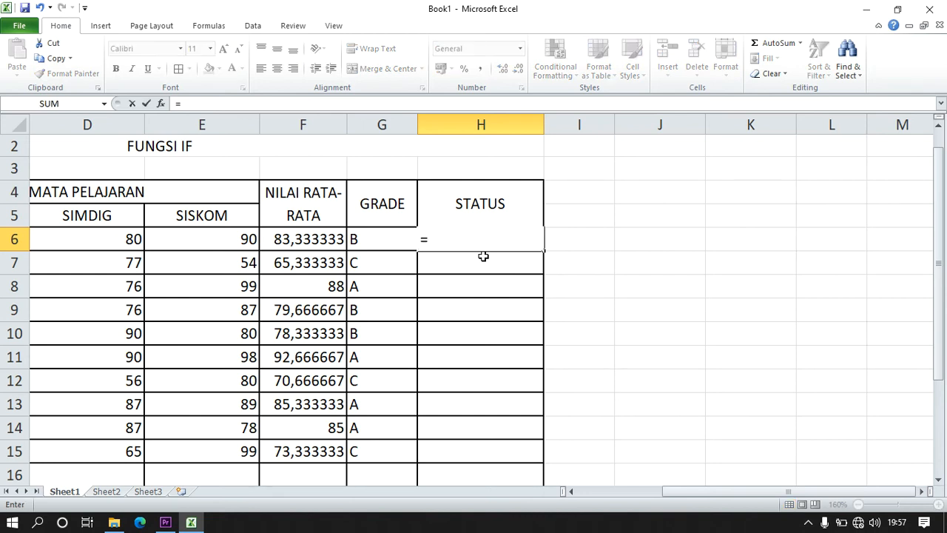
pyautogui.write('IF')
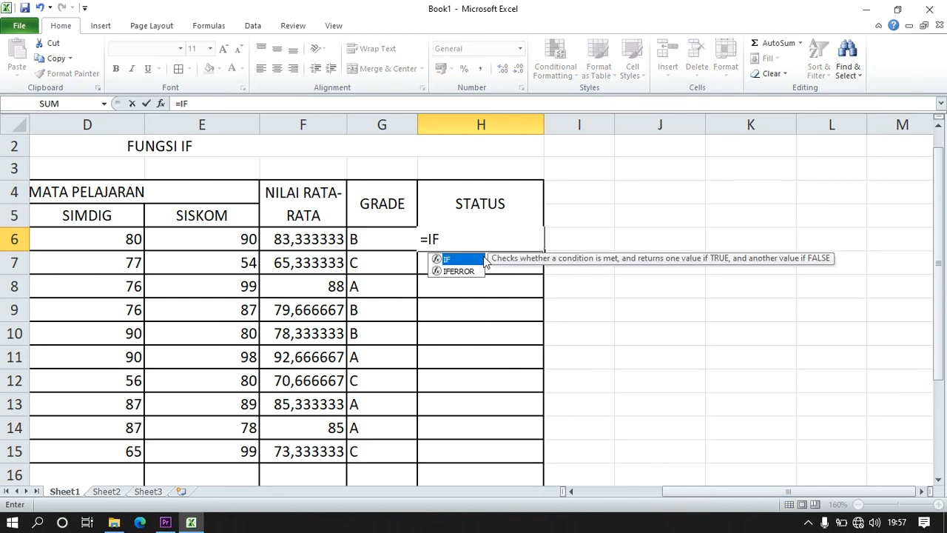
pyautogui.doubleClick(484, 260)
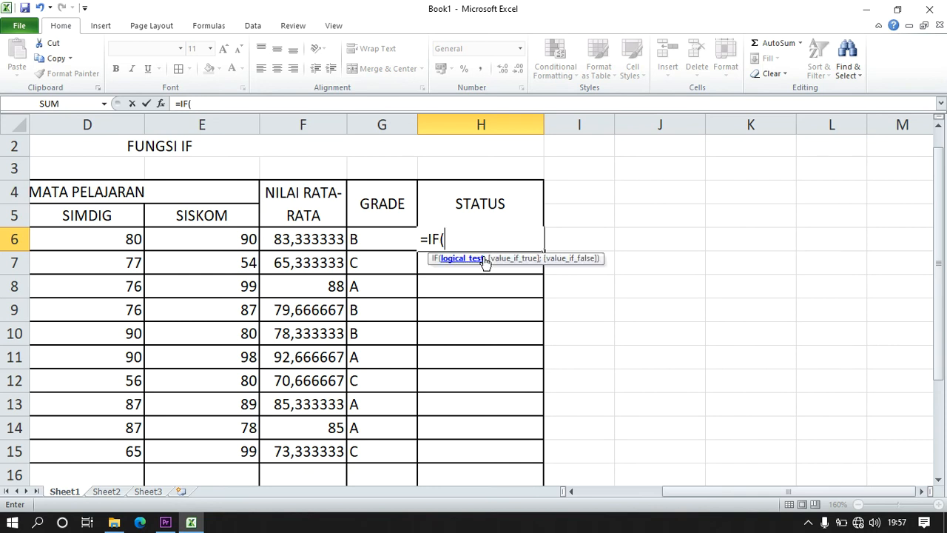
pyautogui.click(391, 241)
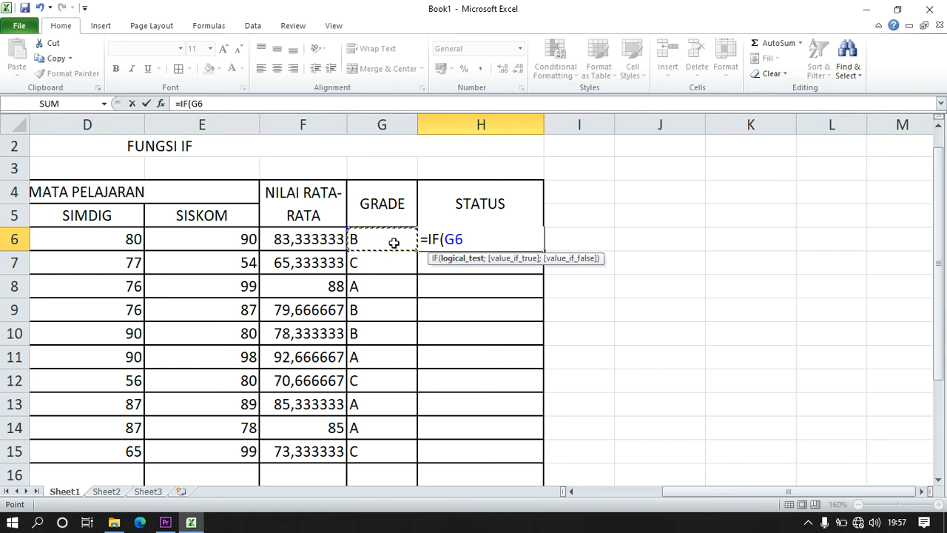
pyautogui.write('="A";')
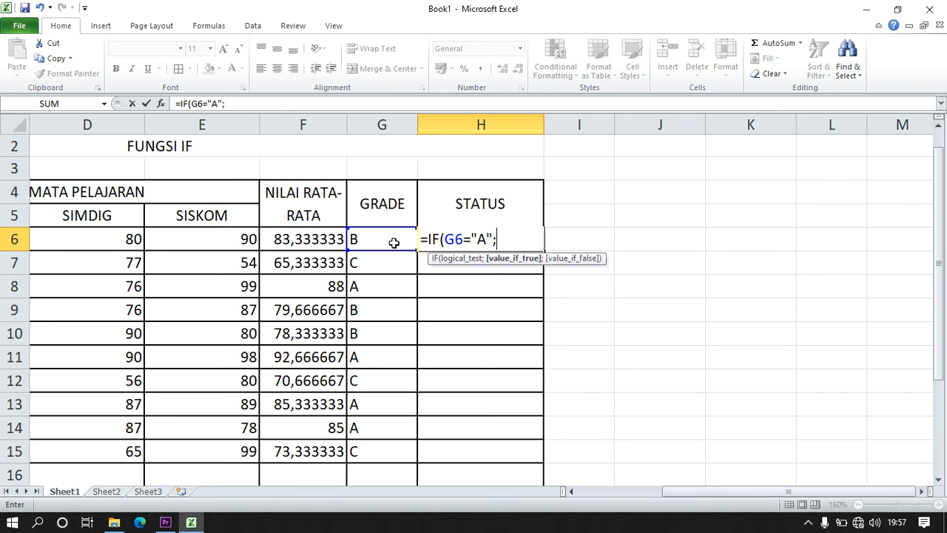
pyautogui.write('"LULUS')
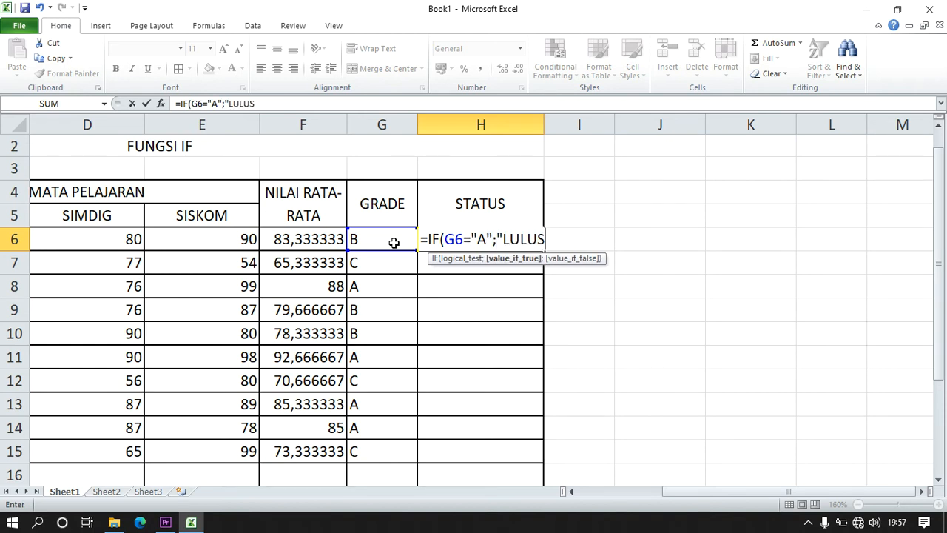
pyautogui.write('";')
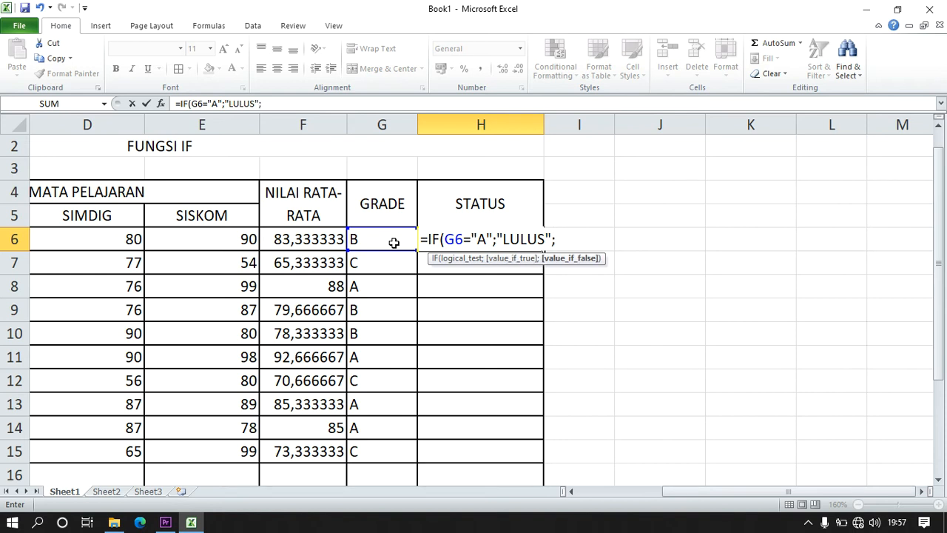
# Complete the H6 STATUS formula with a nested IF(G6="B";"LULUS";"TIDAK LULUS") as the value if false.
pyautogui.write('IF(')
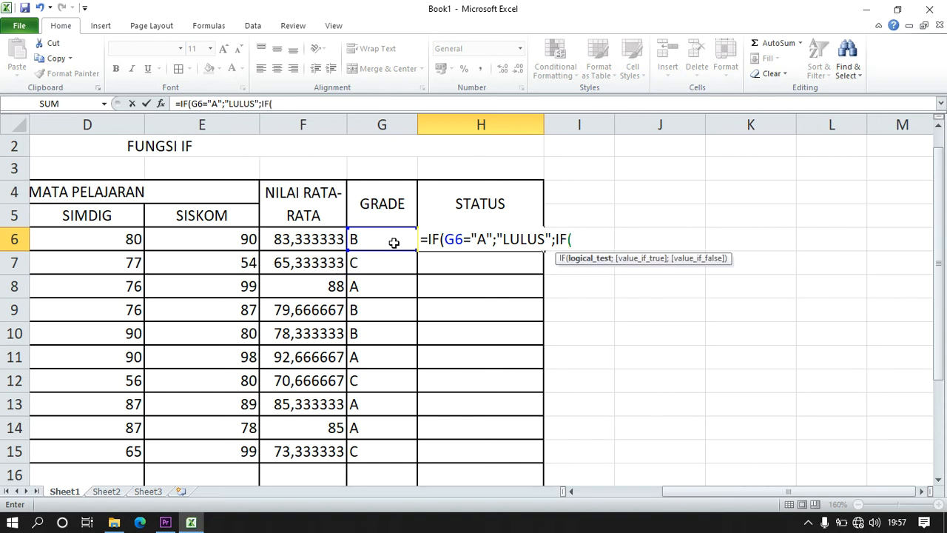
pyautogui.click(393, 243)
pyautogui.write('="B";')
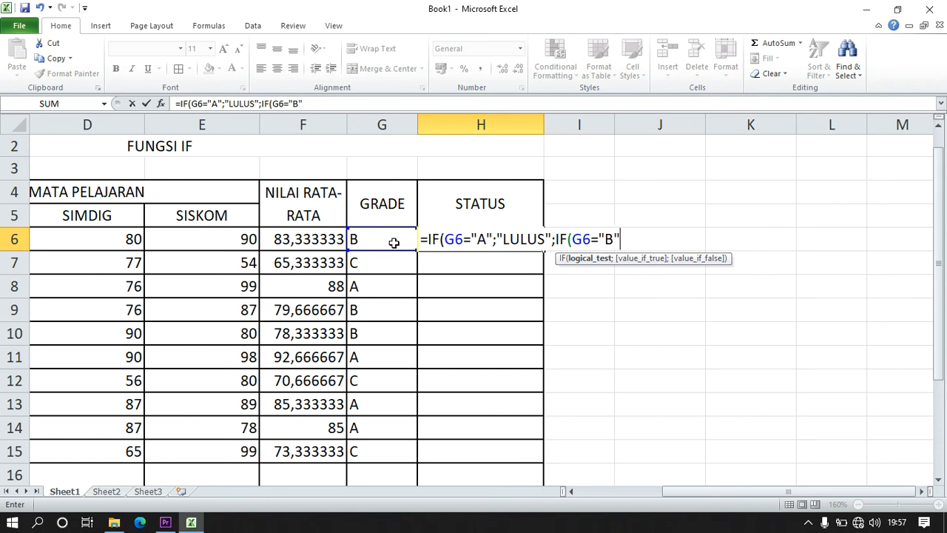
pyautogui.write('"LULUS')
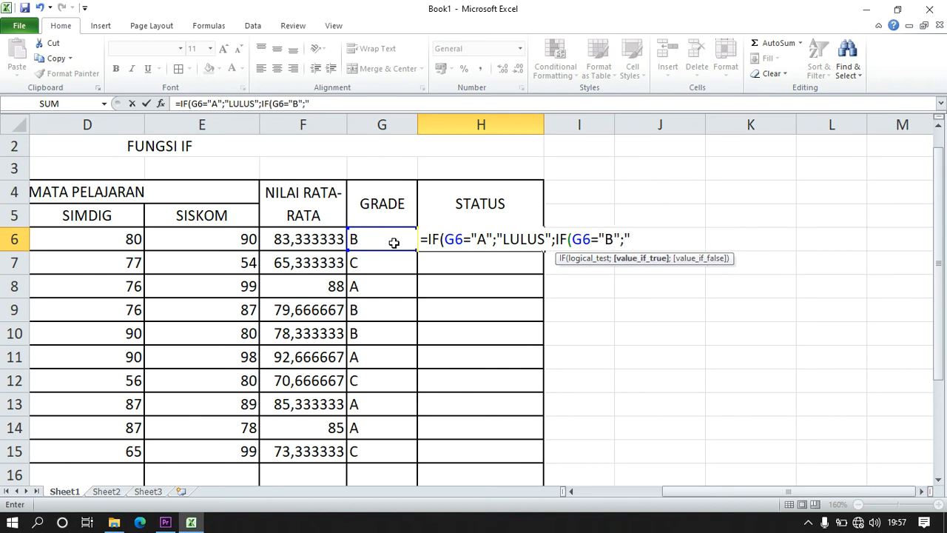
pyautogui.write('"')
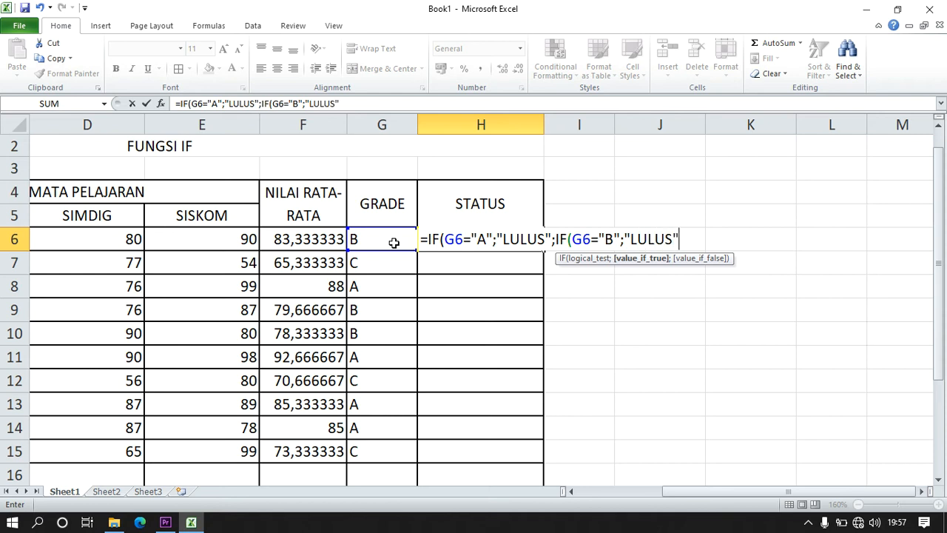
pyautogui.write(';')
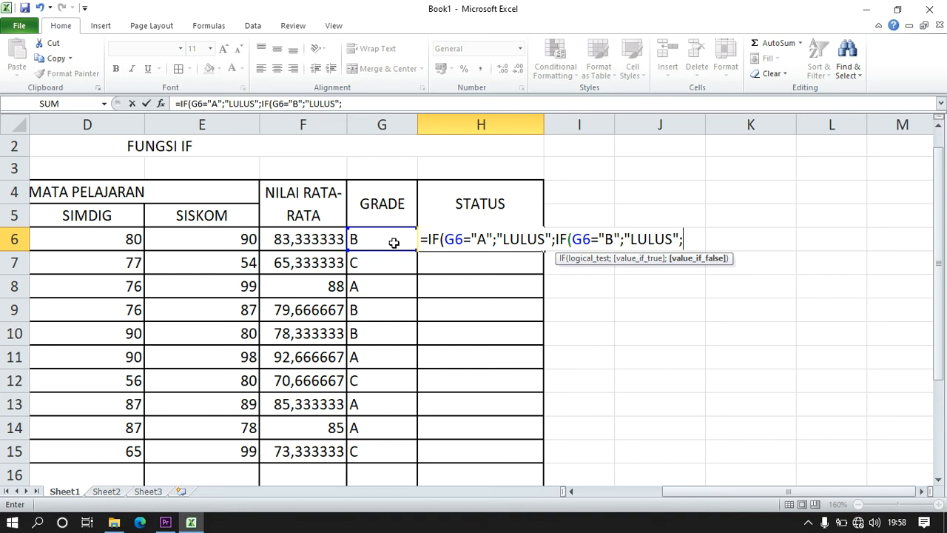
pyautogui.write('"TIDAK LULUS"')
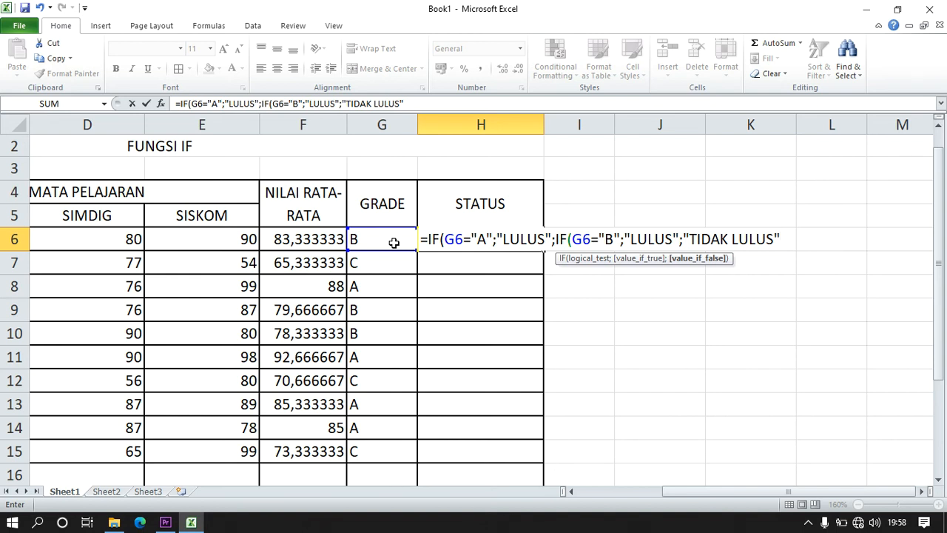
pyautogui.write(')')
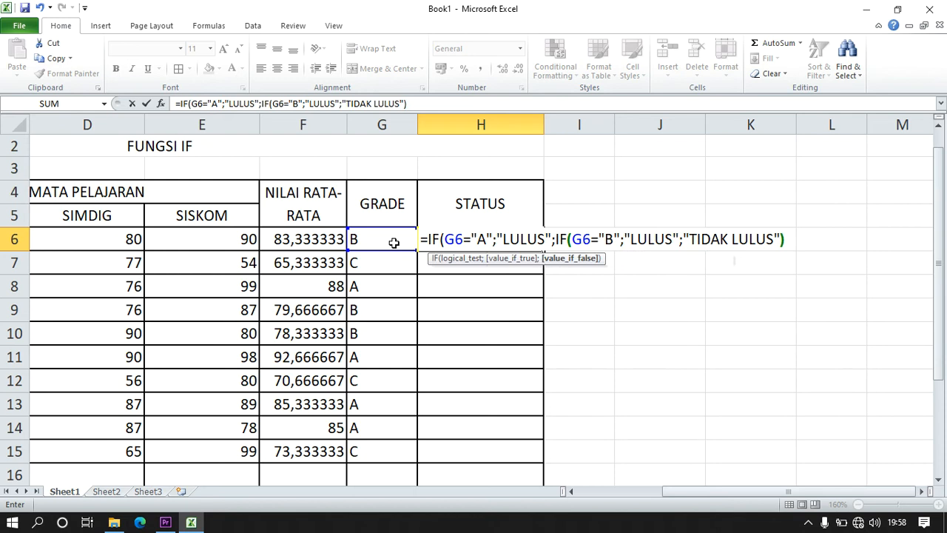
pyautogui.press('Return')
# Fill the STATUS formula from H6 down to H15 for all ten students.
pyautogui.click(453, 238)
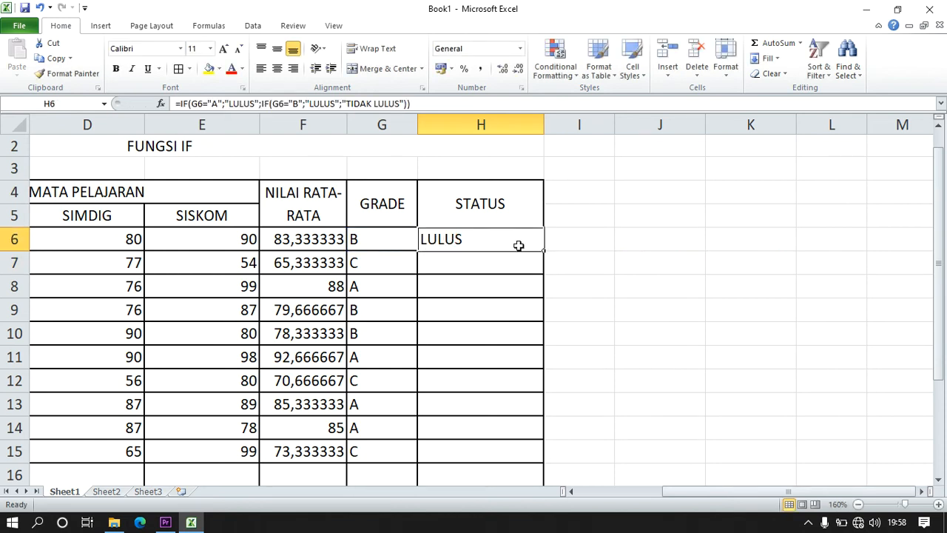
pyautogui.moveTo(542, 252); pyautogui.dragTo(552, 452)
pyautogui.click(461, 319)
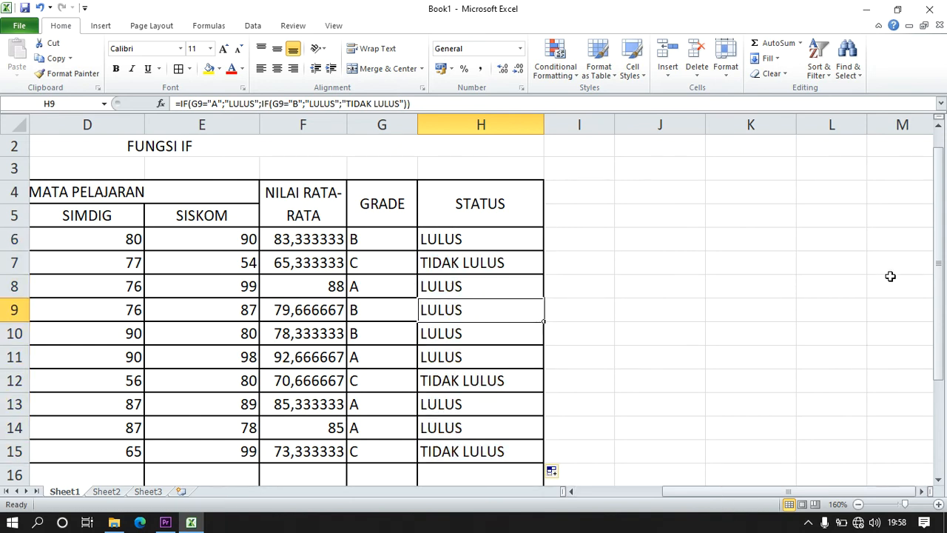
# Review the whole grade table A4:H16 together with the grade and status keys at 110% zoom.
pyautogui.click(858, 504)
pyautogui.click(858, 504)
pyautogui.click(858, 503)
pyautogui.click(858, 504)
pyautogui.click(858, 503)
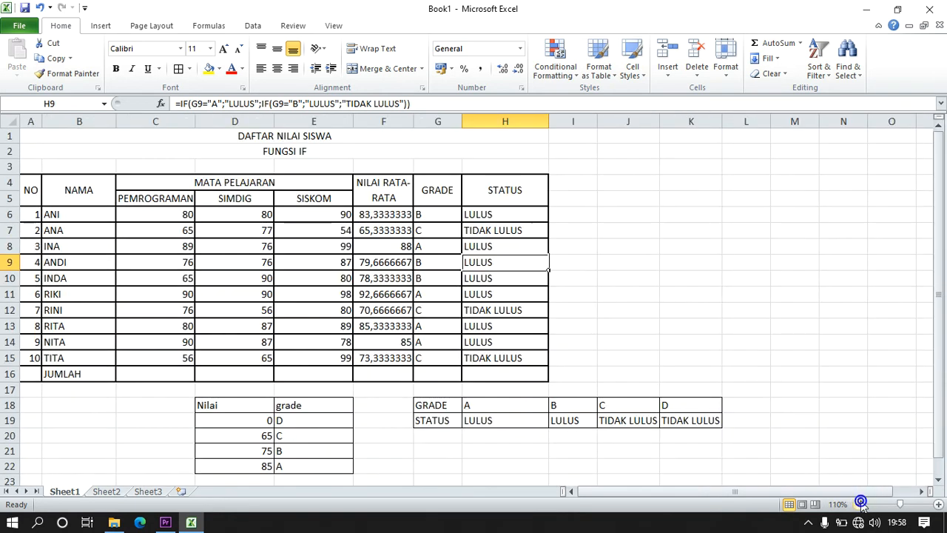
pyautogui.click(677, 312)
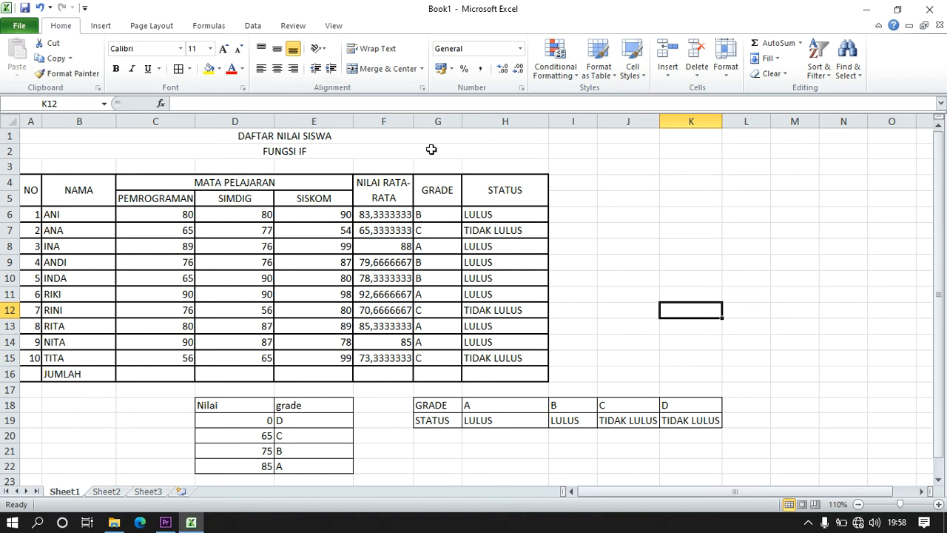
pyautogui.click(33, 190)
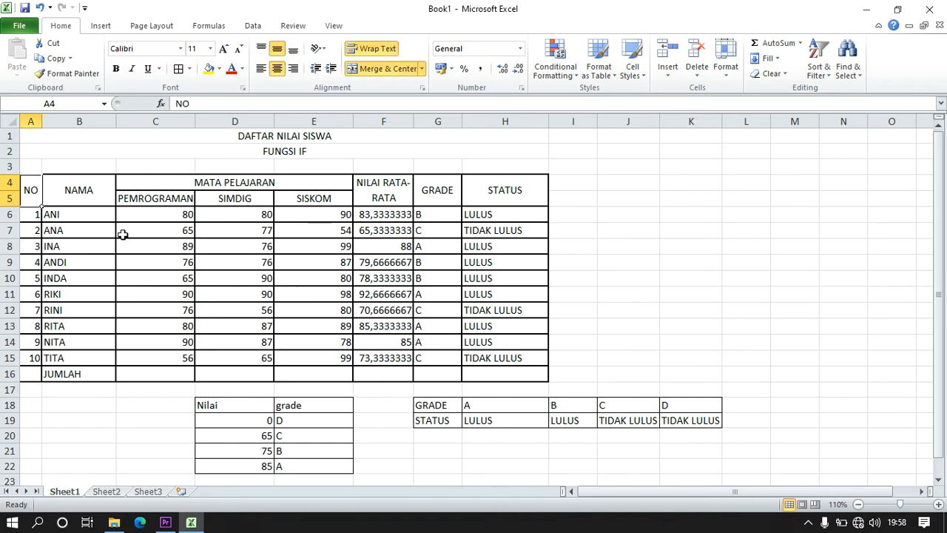
pyautogui.moveTo(33, 200); pyautogui.dragTo(476, 366)
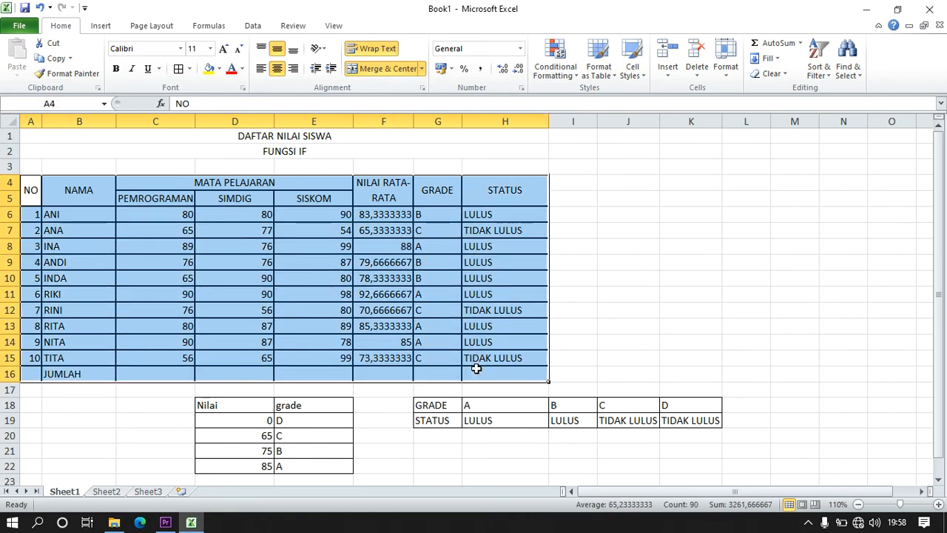
pyautogui.click(592, 278)
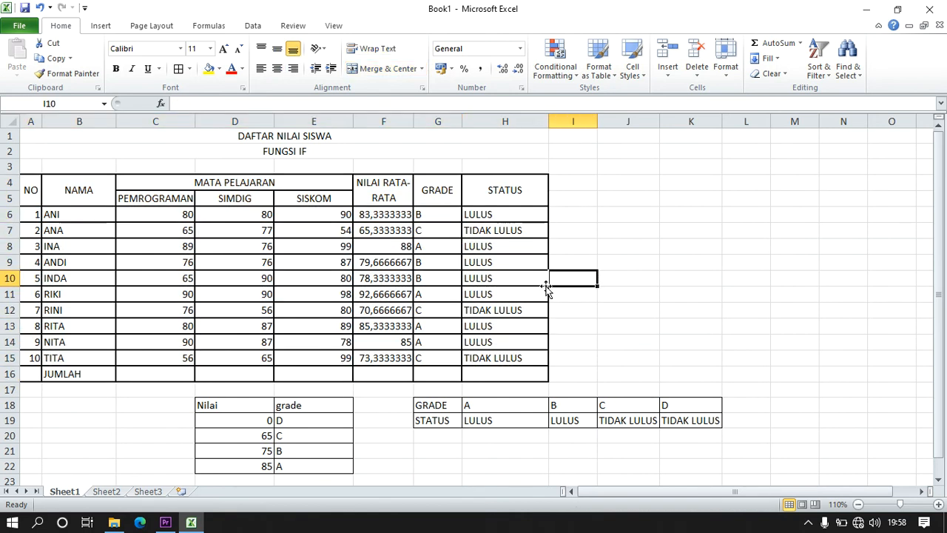
# Total the PEMROGRAMAN scores in the JUMLAH row by entering =SUM(C6:C15) in C16.
pyautogui.click(87, 375)
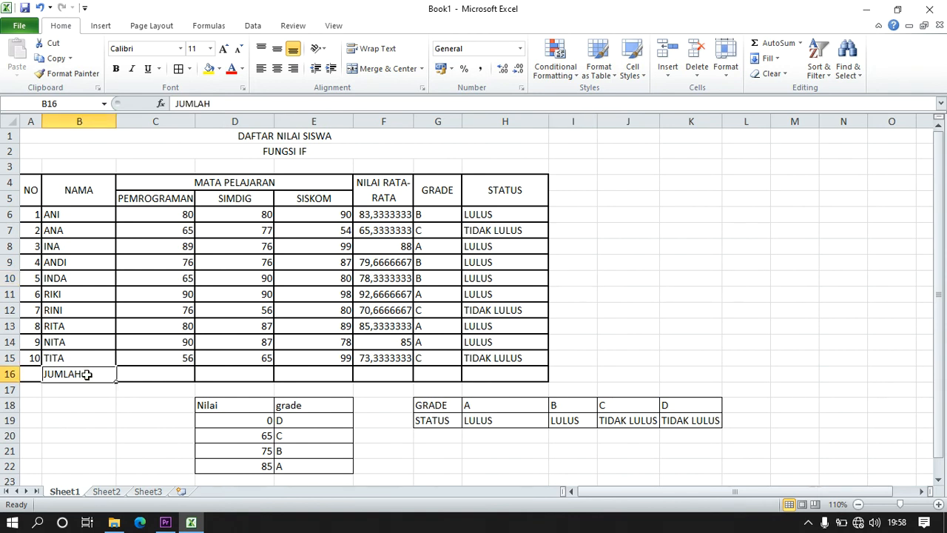
pyautogui.click(176, 377)
pyautogui.click(229, 378)
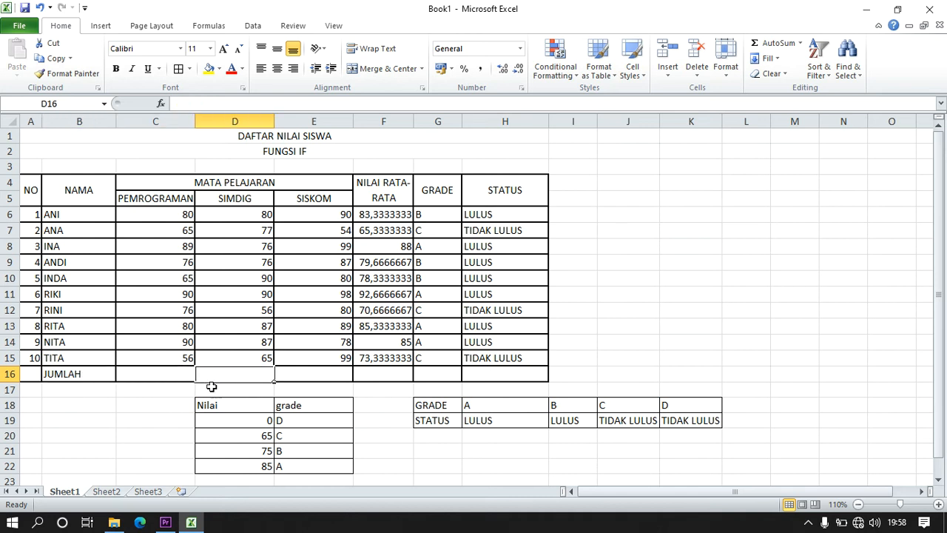
pyautogui.click(186, 377)
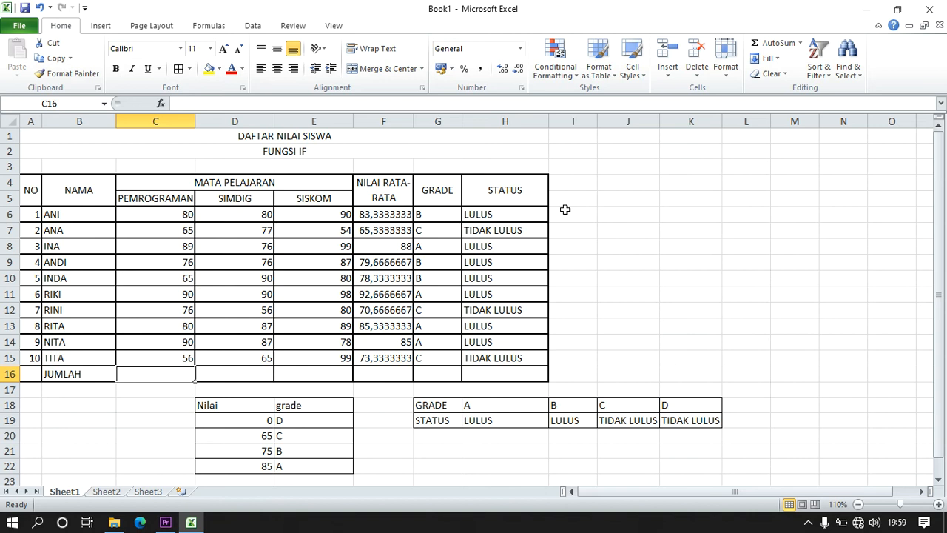
pyautogui.write('=')
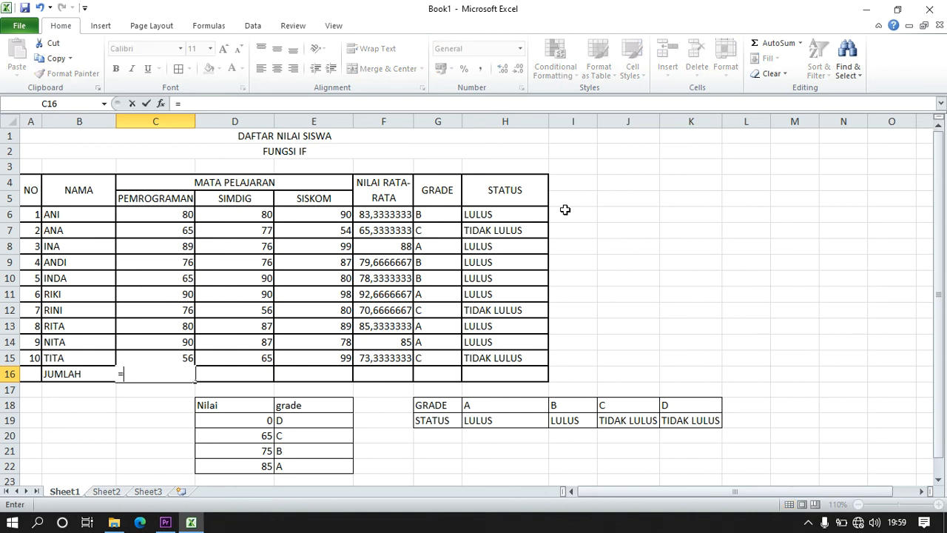
pyautogui.write('SUM')
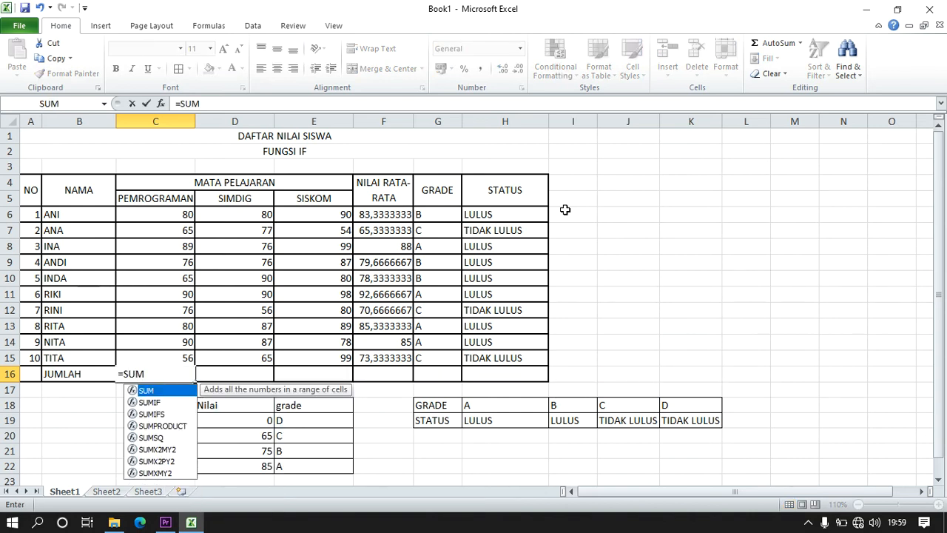
pyautogui.write('(')
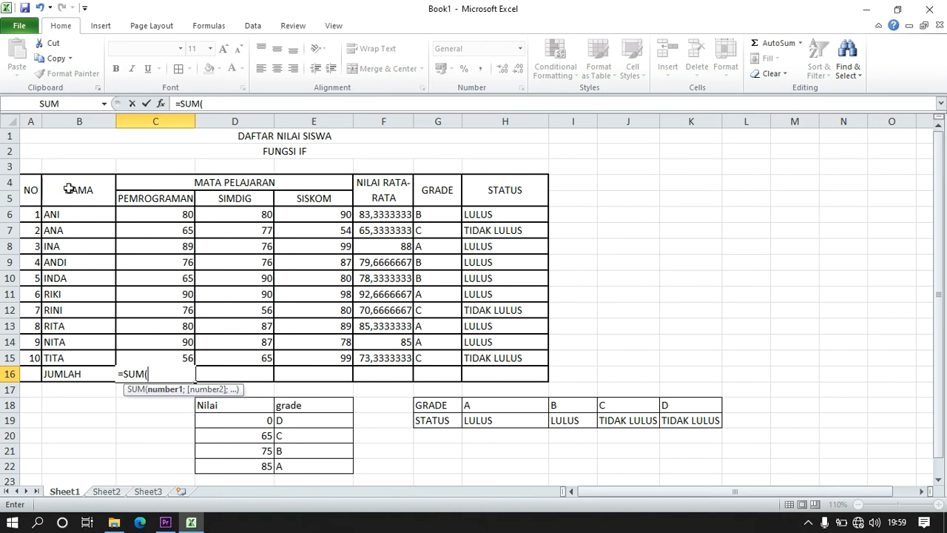
pyautogui.click(173, 214)
pyautogui.moveTo(172, 214); pyautogui.dragTo(174, 352)
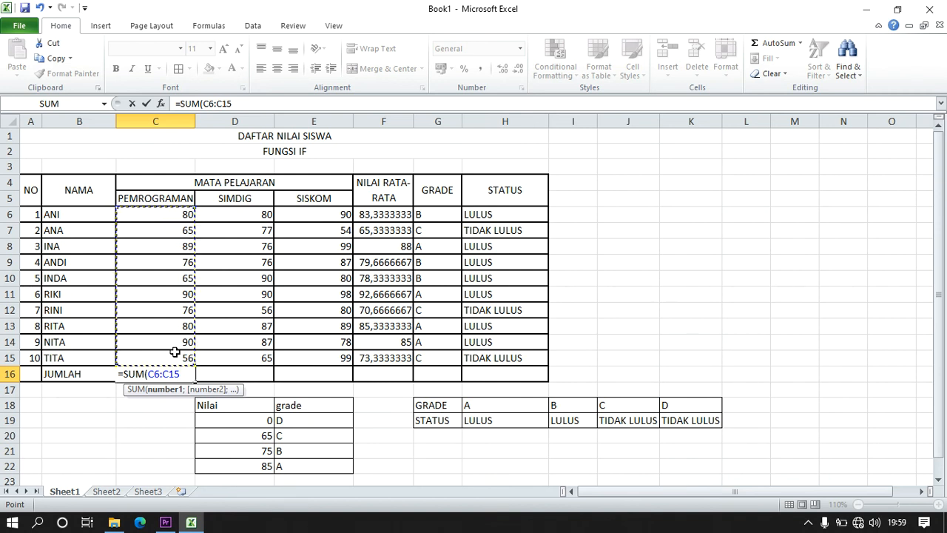
pyautogui.write(')')
pyautogui.press('Return')
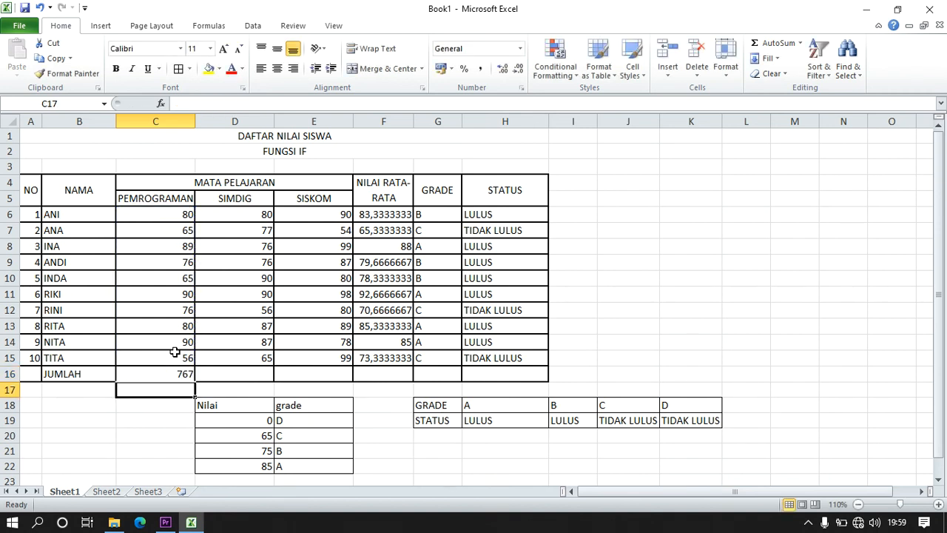
pyautogui.click(166, 379)
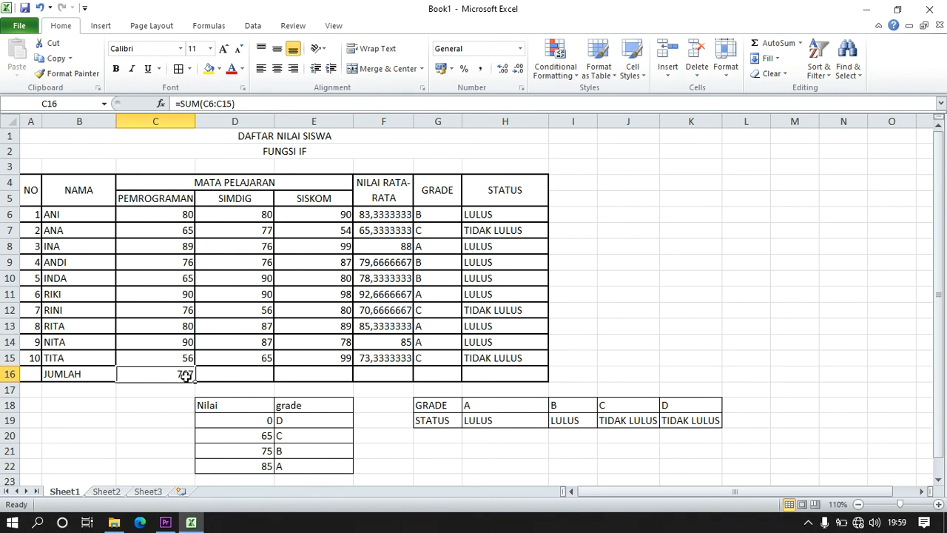
# Total the SIMDIG and SISKOM scores of rows 6 to 15 in D16 and E16 with AutoSum.
pyautogui.click(262, 379)
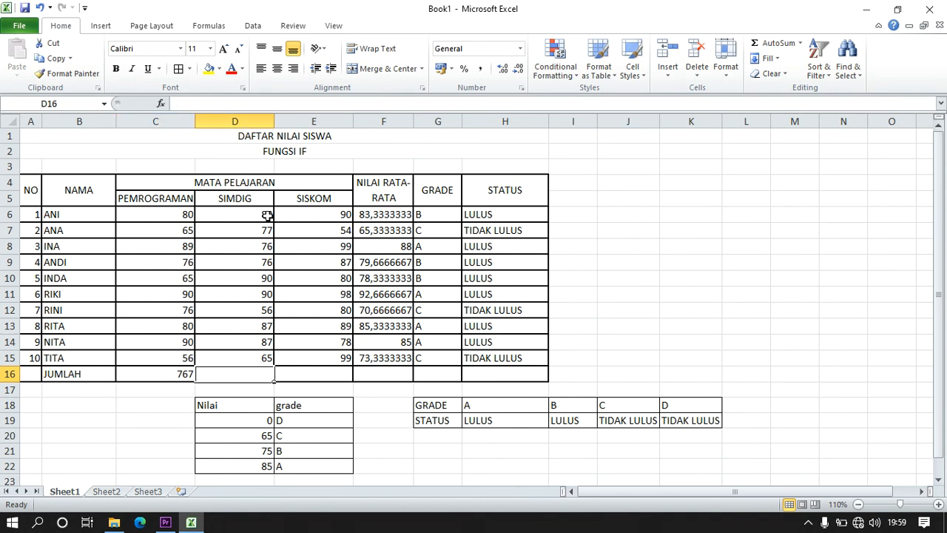
pyautogui.moveTo(265, 216); pyautogui.dragTo(259, 369)
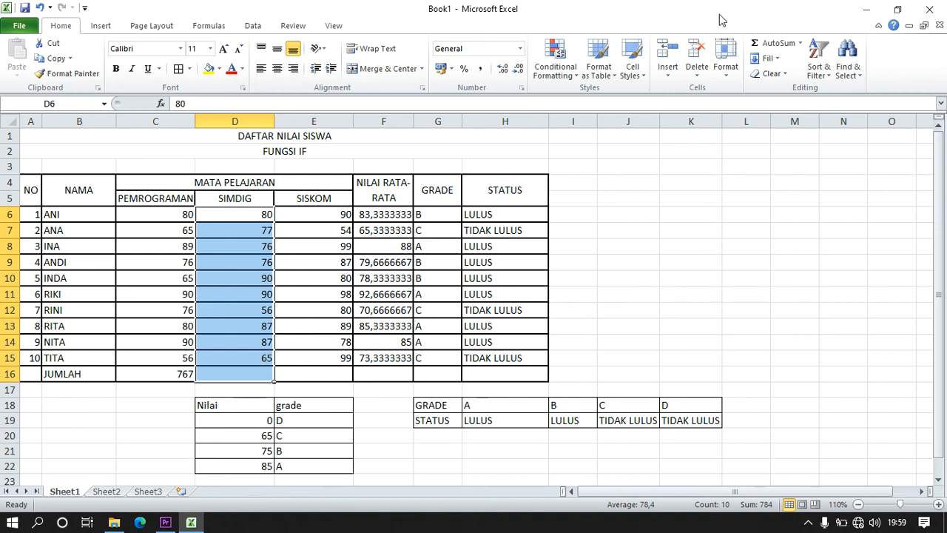
pyautogui.click(771, 45)
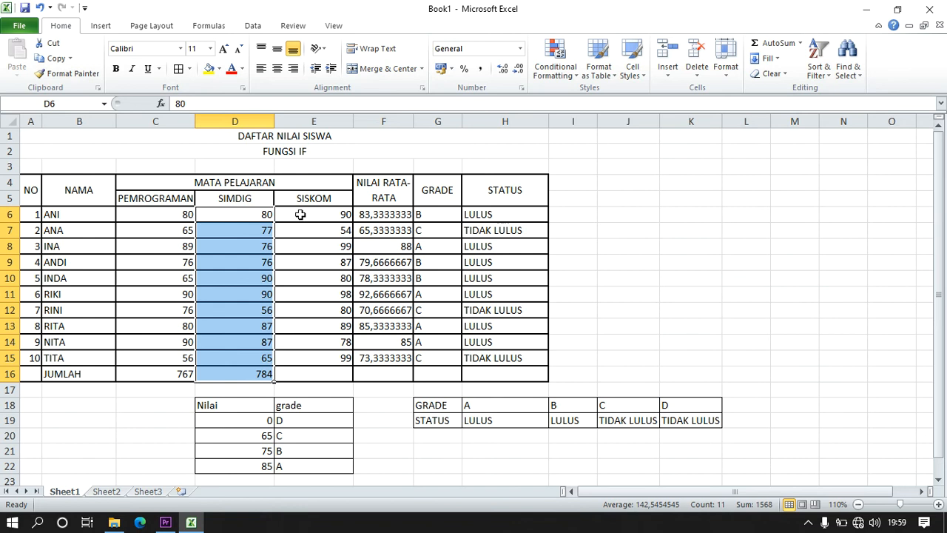
pyautogui.click(247, 375)
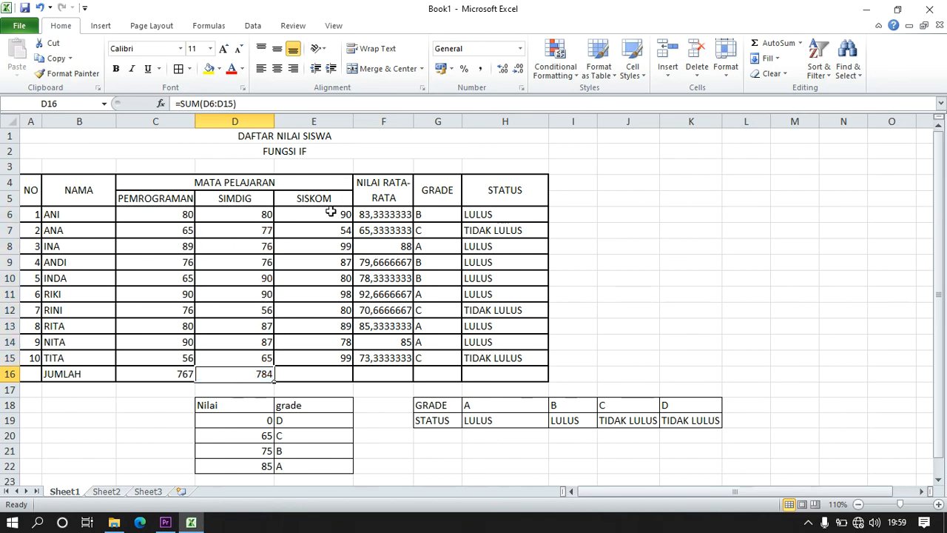
pyautogui.moveTo(330, 212); pyautogui.dragTo(345, 372)
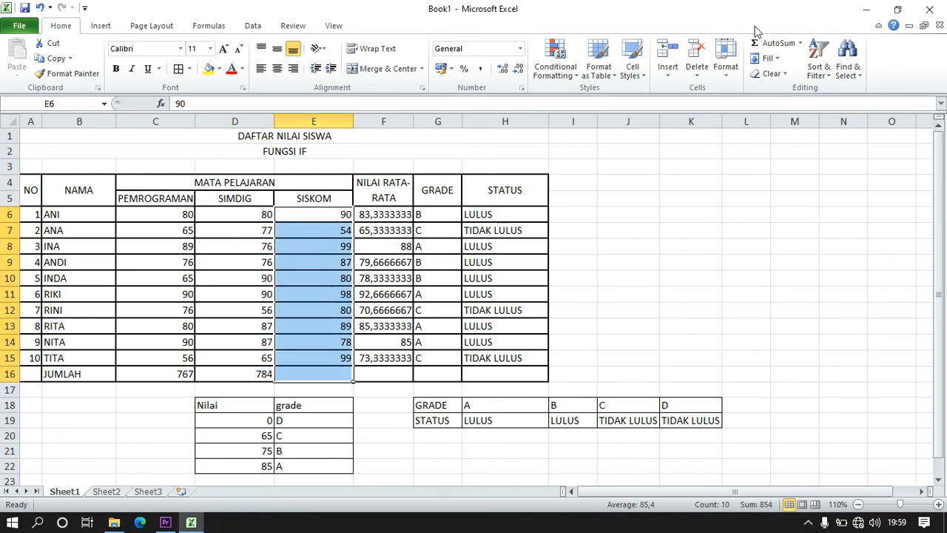
pyautogui.click(790, 46)
# Total the NILAI RATA-RATA values F6:F15 in F16 with AutoSum.
pyautogui.click(392, 210)
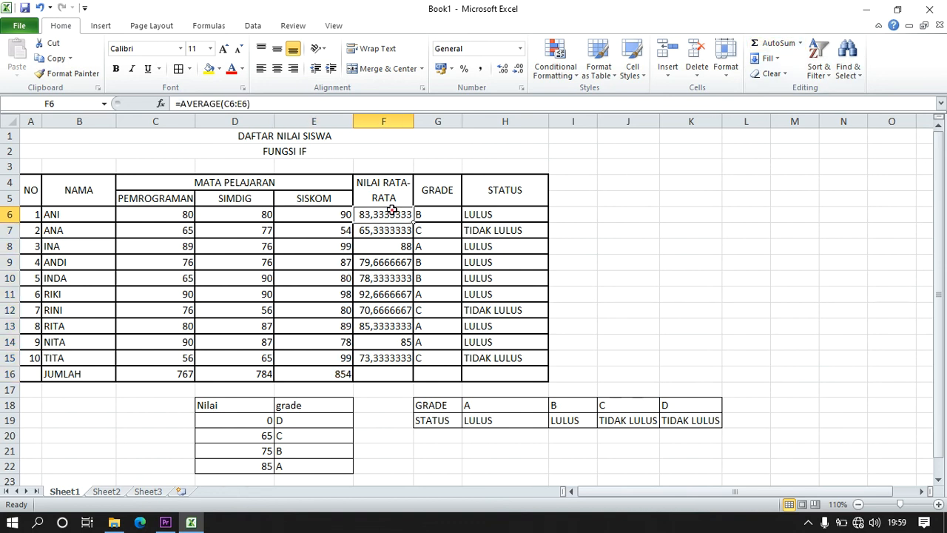
pyautogui.moveTo(381, 212); pyautogui.dragTo(381, 373)
pyautogui.click(756, 44)
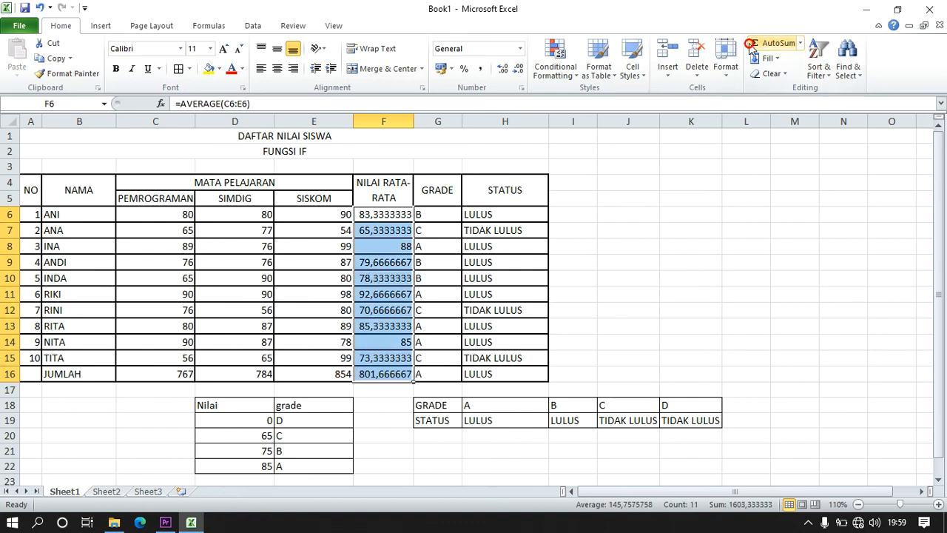
pyautogui.click(398, 392)
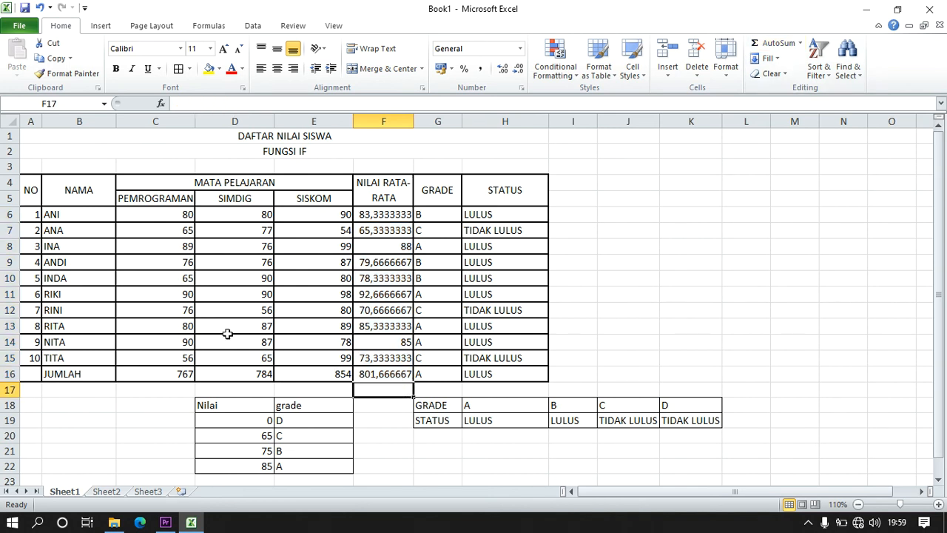
pyautogui.click(151, 296)
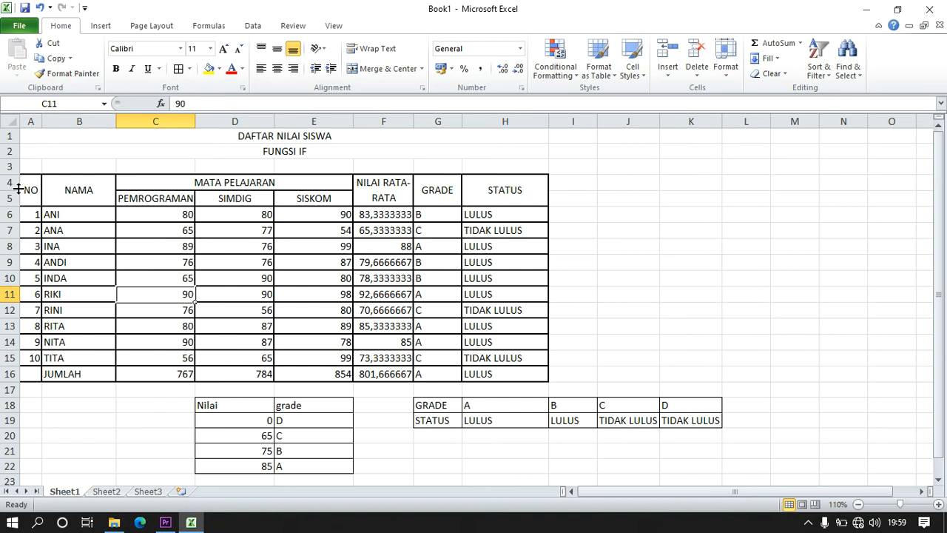
# Copy the completed grade table A4:H16, including its headers and the JUMLAH row.
pyautogui.moveTo(28, 184); pyautogui.dragTo(508, 378)
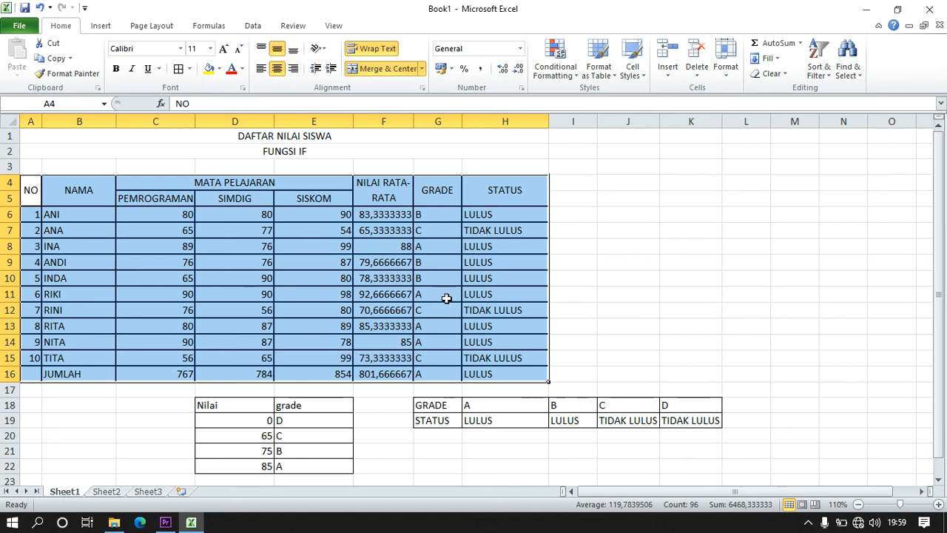
pyautogui.hotkey('ctrl', 'c')
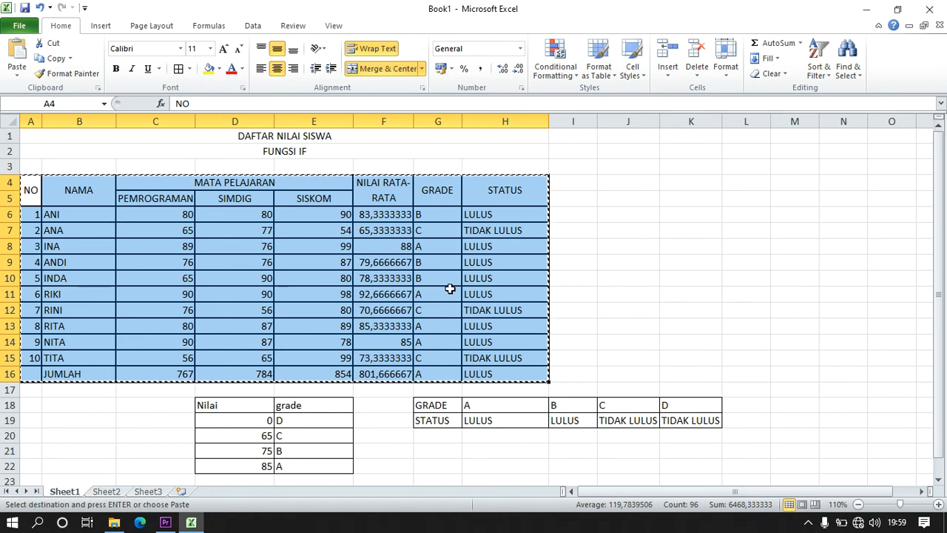
pyautogui.rightClick(451, 290)
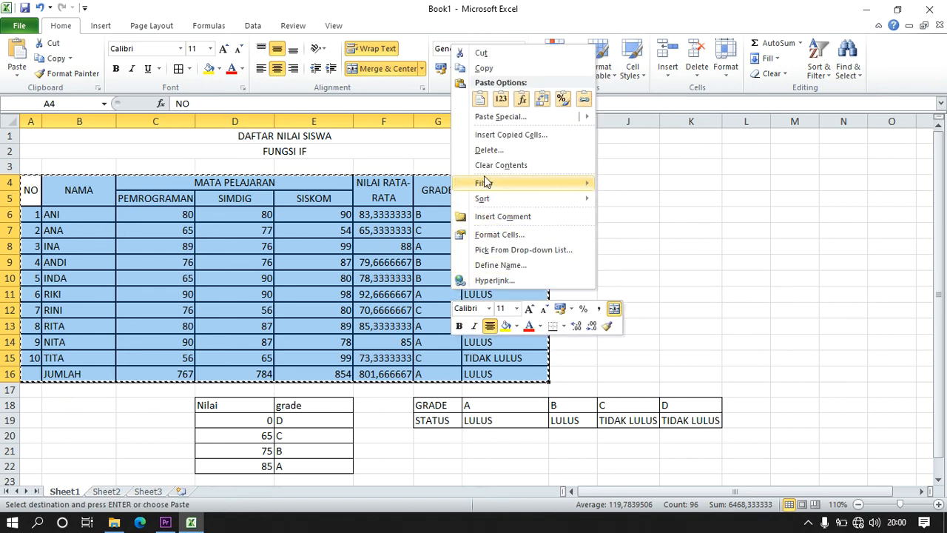
pyautogui.click(481, 68)
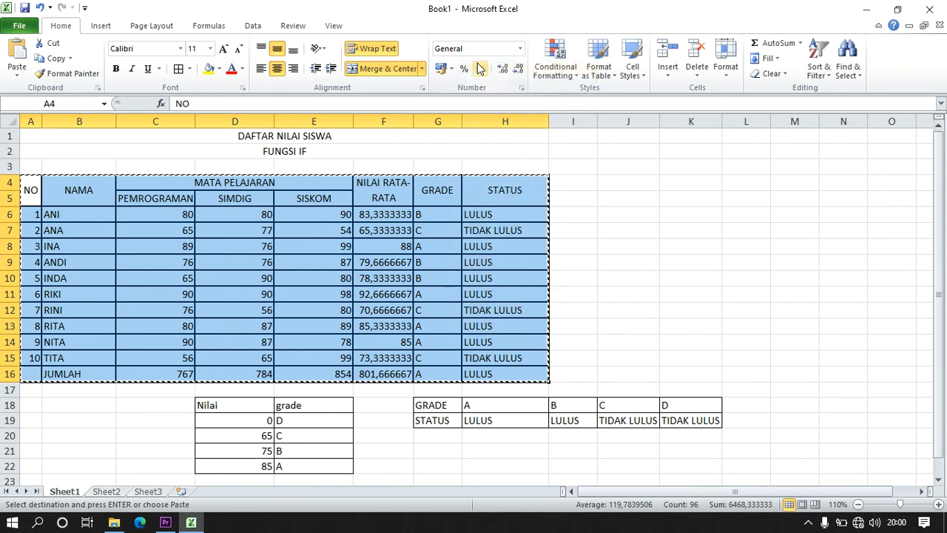
# Paste the copied grade table beneath the grade and status keys, starting at cell A24.
pyautogui.moveTo(939, 244); pyautogui.dragTo(939, 292)
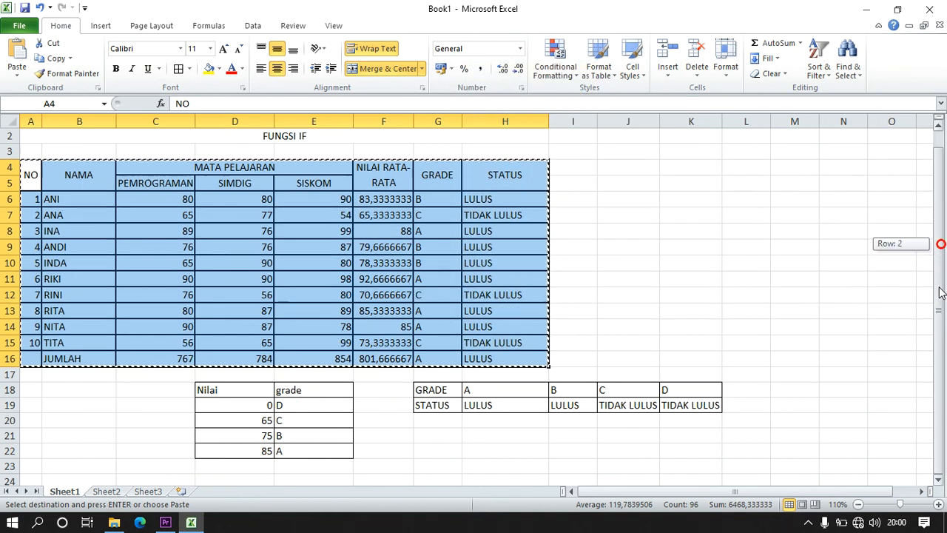
pyautogui.click(937, 481)
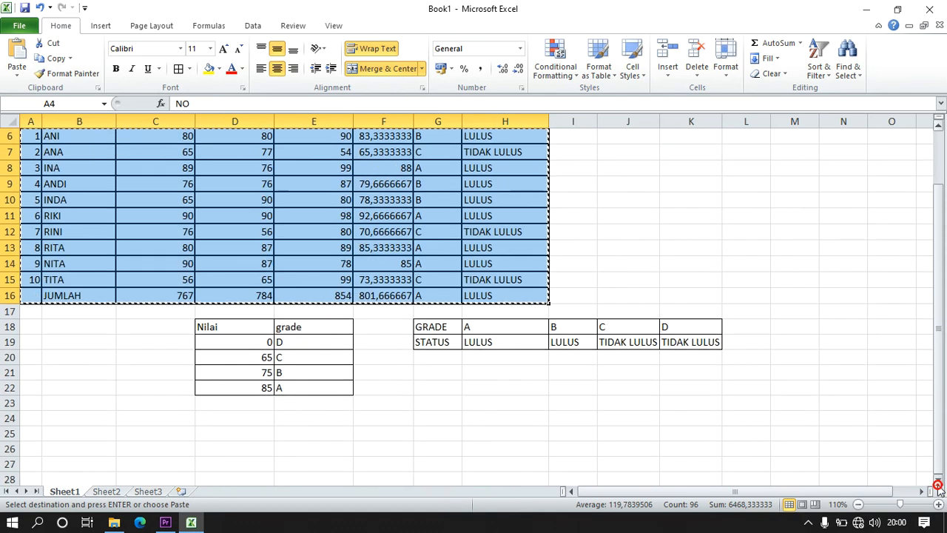
pyautogui.moveTo(937, 484); pyautogui.dragTo(937, 484)
pyautogui.click(53, 244)
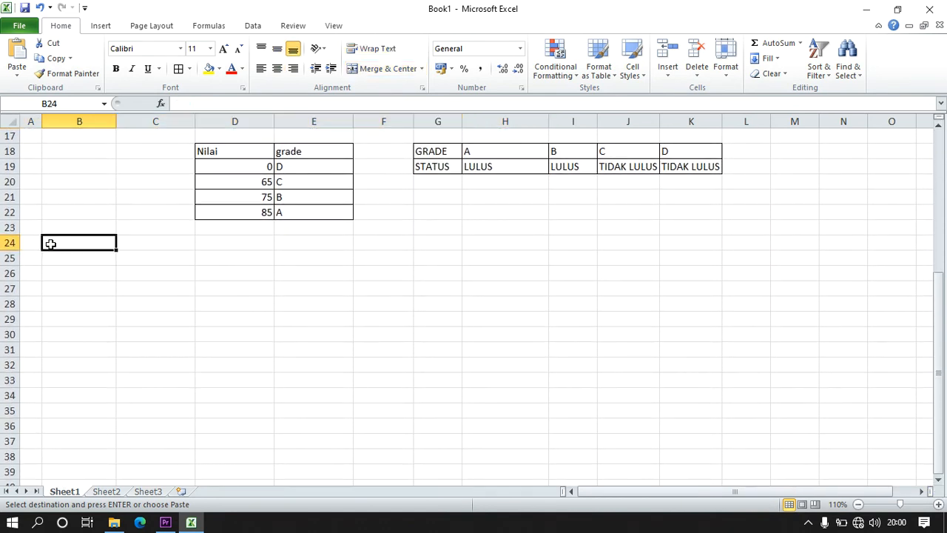
pyautogui.click(35, 244)
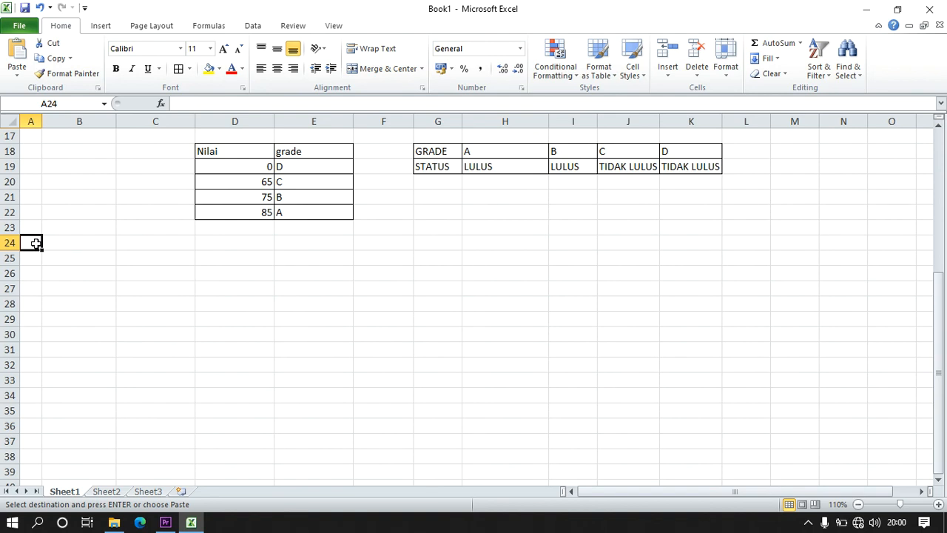
pyautogui.rightClick(36, 244)
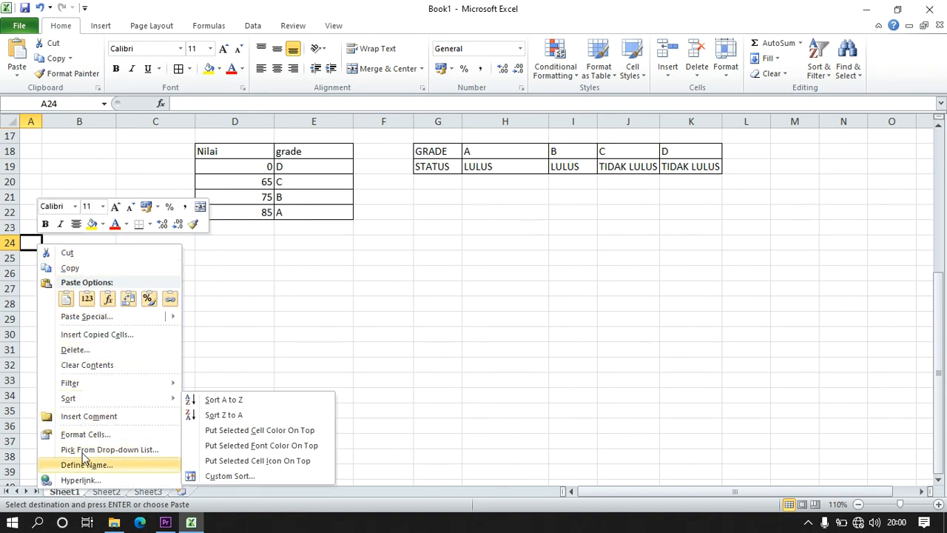
pyautogui.click(84, 318)
pyautogui.click(163, 404)
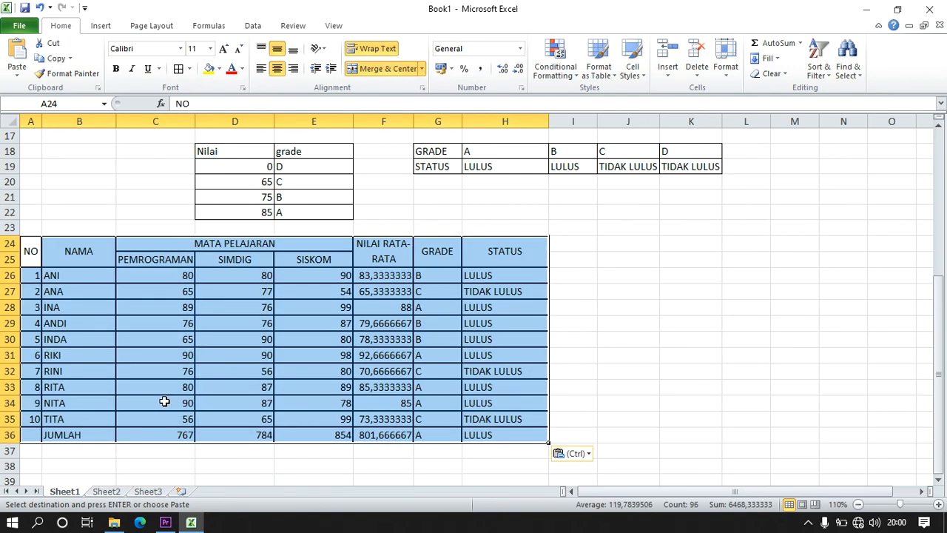
pyautogui.click(286, 373)
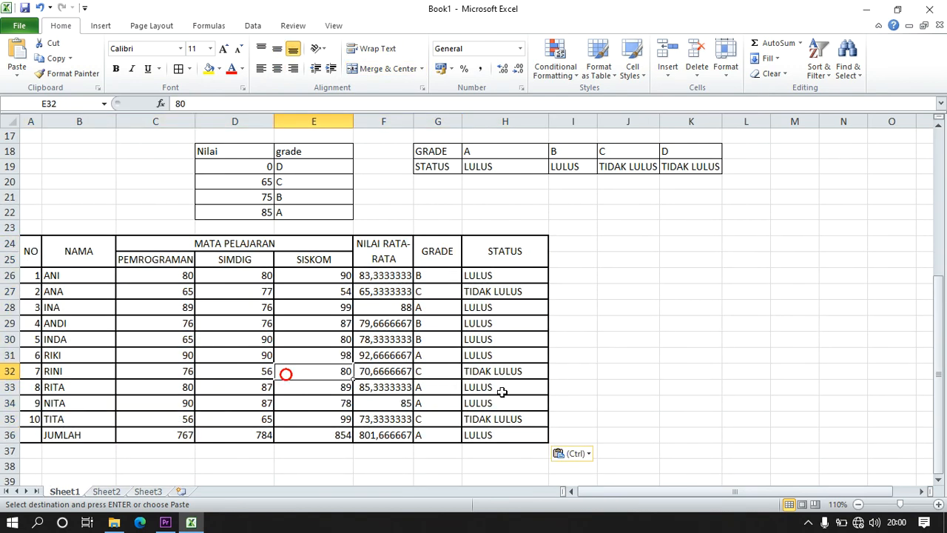
pyautogui.click(714, 386)
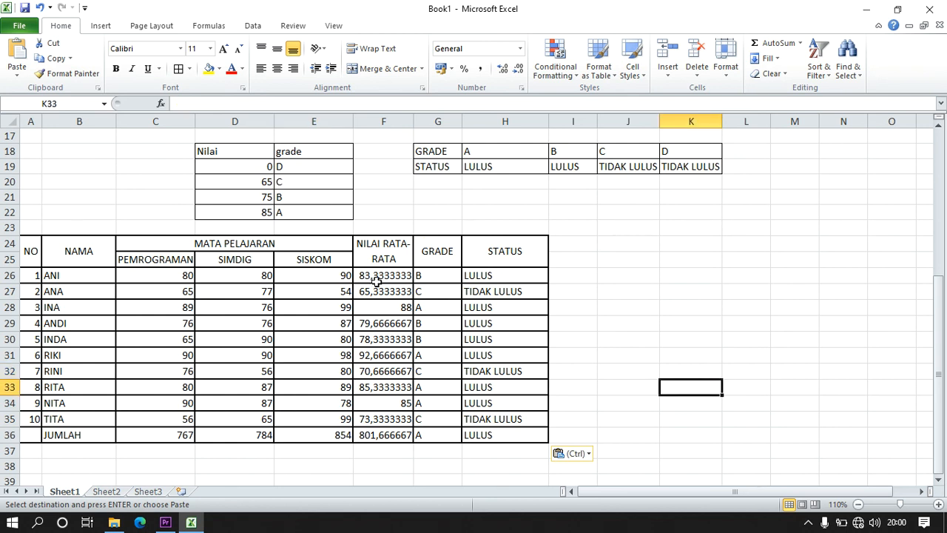
# Clear the average, grade and status contents F26:H36 in the pasted table.
pyautogui.moveTo(375, 276); pyautogui.dragTo(498, 434)
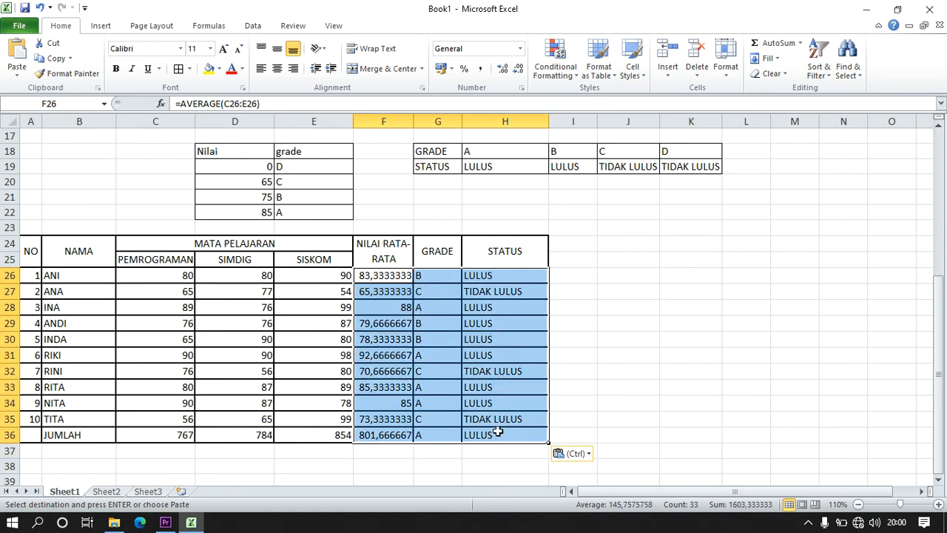
pyautogui.press('Delete')
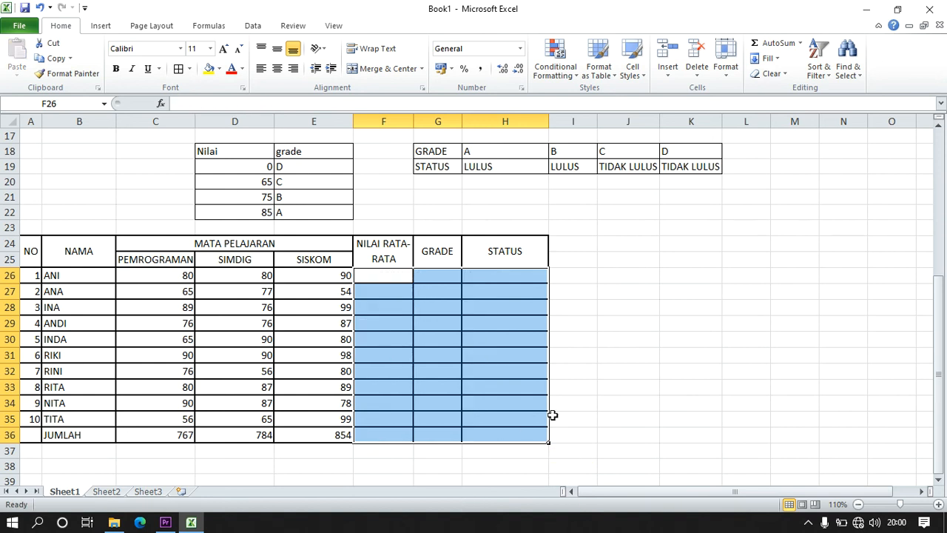
pyautogui.click(600, 367)
# Try to move the whole pasted table A24:H36 to another place on the sheet.
pyautogui.click(36, 230)
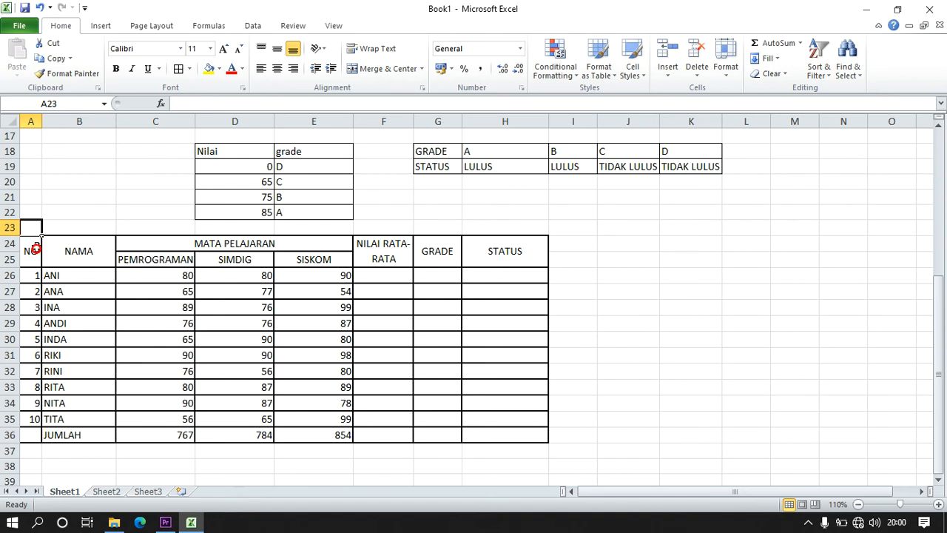
pyautogui.moveTo(36, 249); pyautogui.dragTo(461, 433)
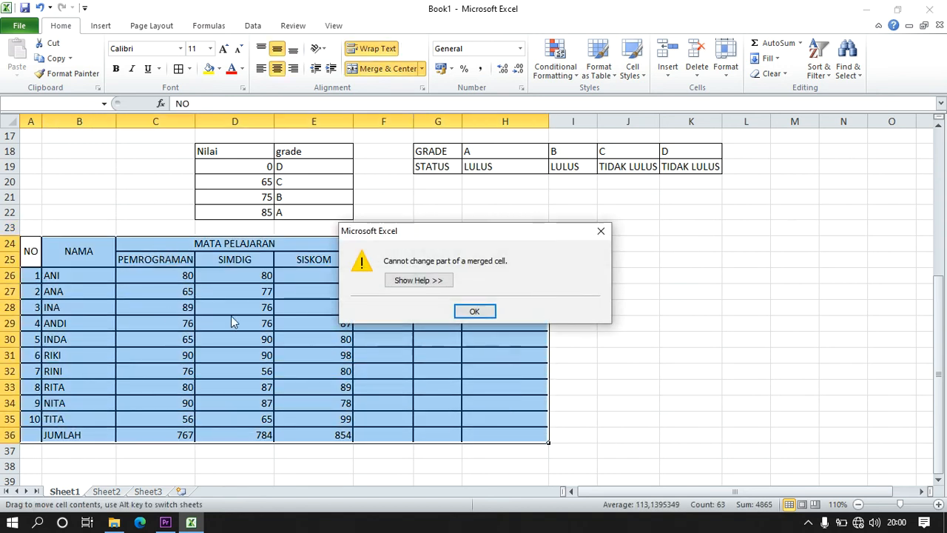
pyautogui.click(477, 311)
pyautogui.click(226, 281)
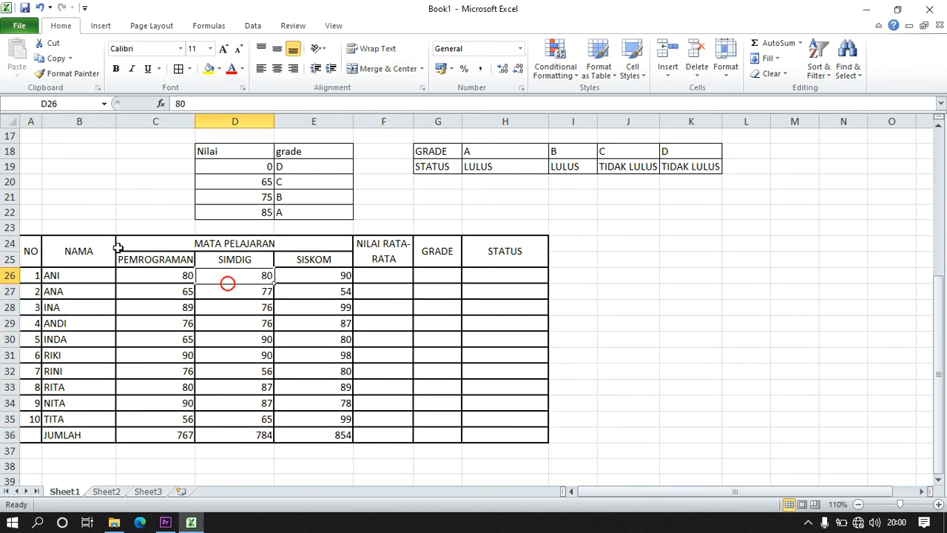
# Enter the heading FUNGSI LOOKUP in A23, directly above the pasted table.
pyautogui.click(29, 230)
pyautogui.write('RUMU')
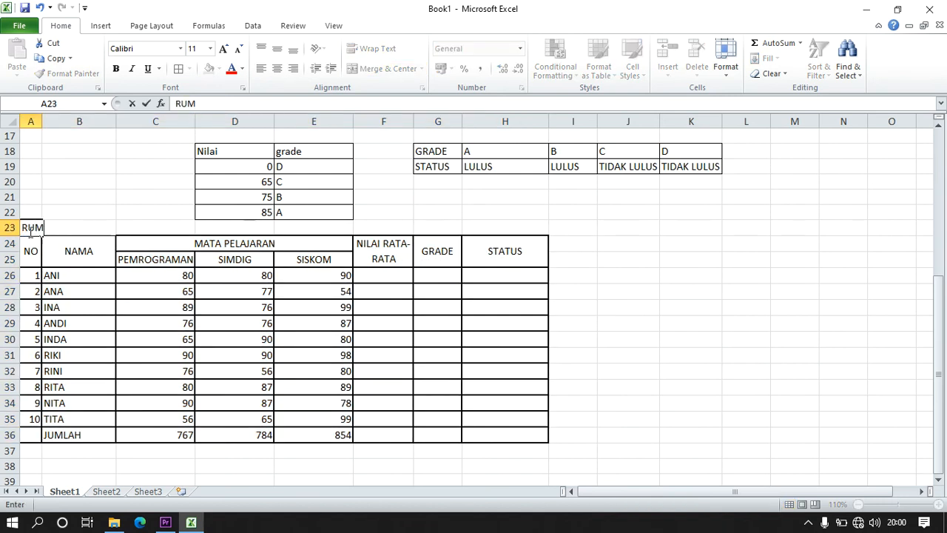
pyautogui.press('BackSpace')
pyautogui.press('BackSpace')
pyautogui.press('BackSpace')
pyautogui.press('BackSpace')
pyautogui.write('FUNGSI LOOKUP')
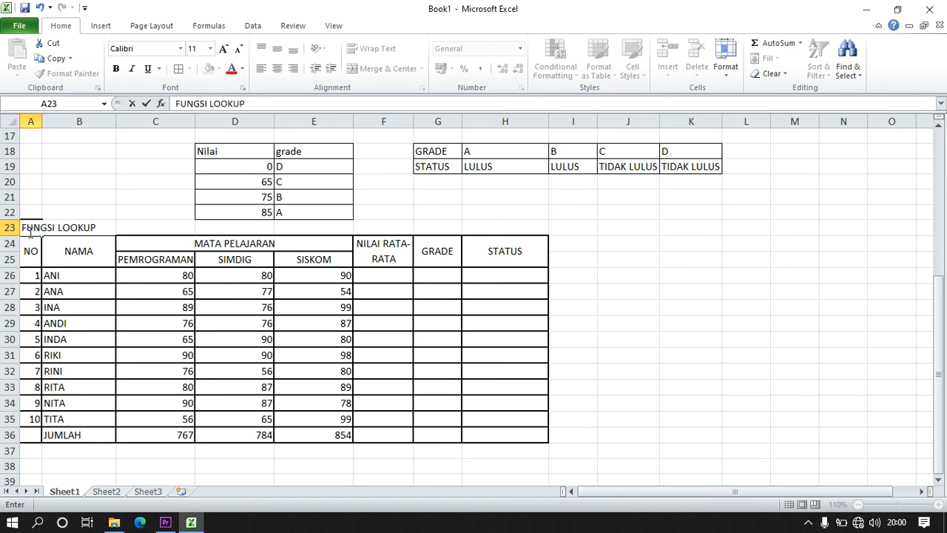
pyautogui.press('Return')
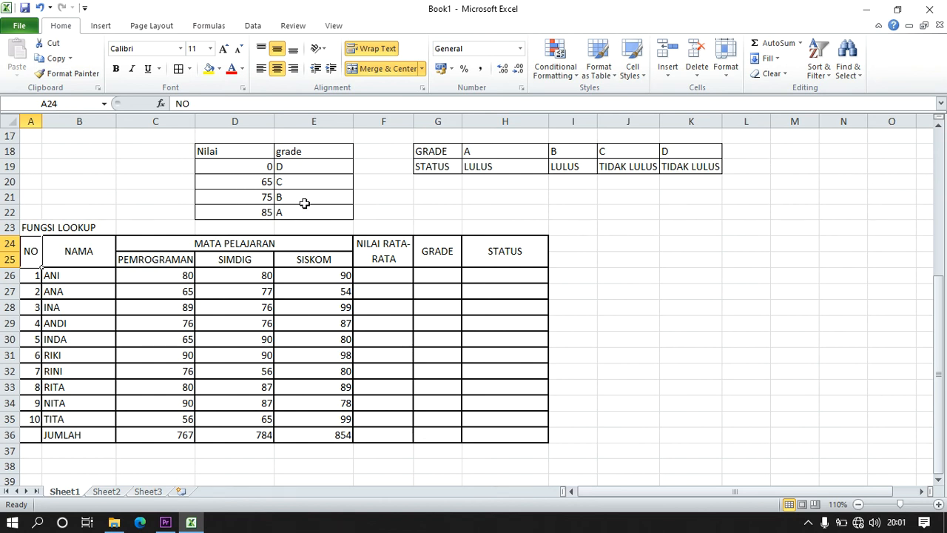
# Calculate the first student's NILAI RATA-RATA by entering =AVERAGE(C26:E26) in F26.
pyautogui.click(379, 278)
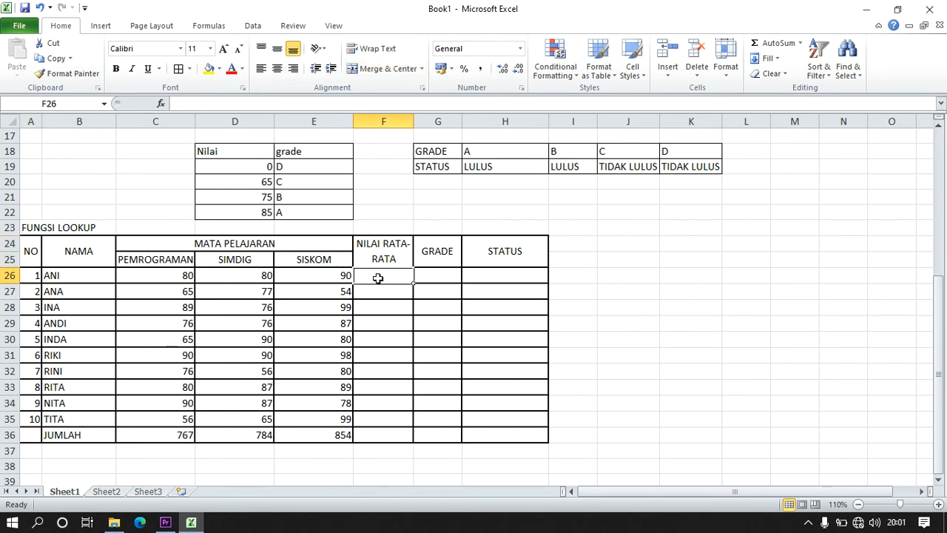
pyautogui.write('=')
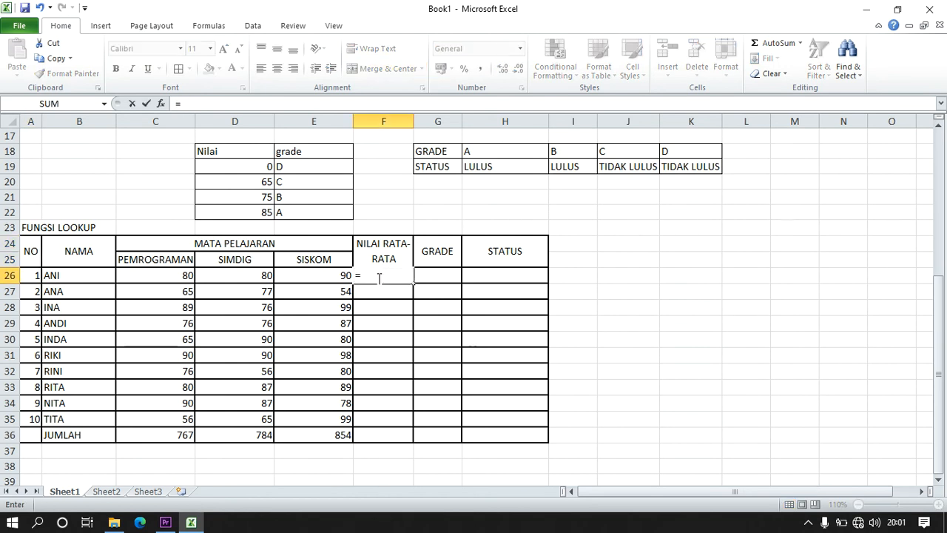
pyautogui.write('AVE')
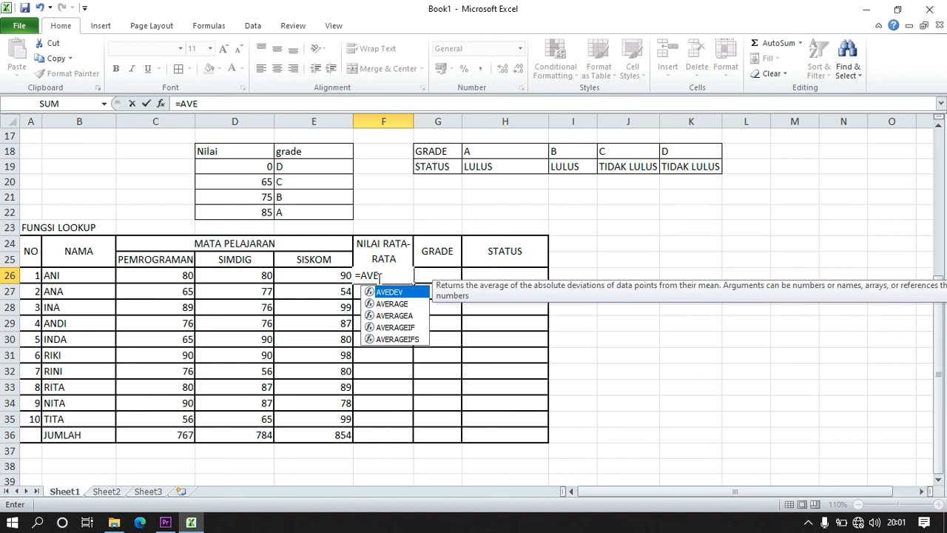
pyautogui.write('RAGE')
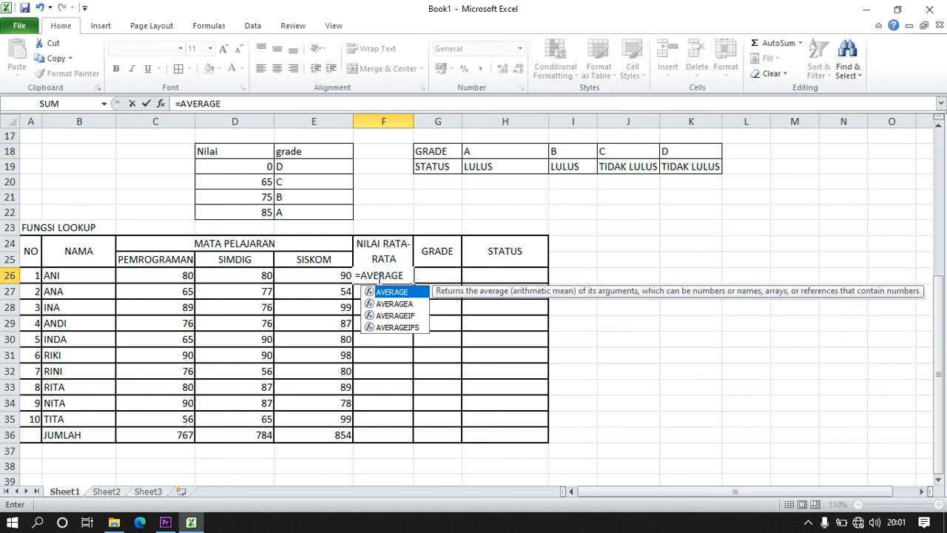
pyautogui.write('(')
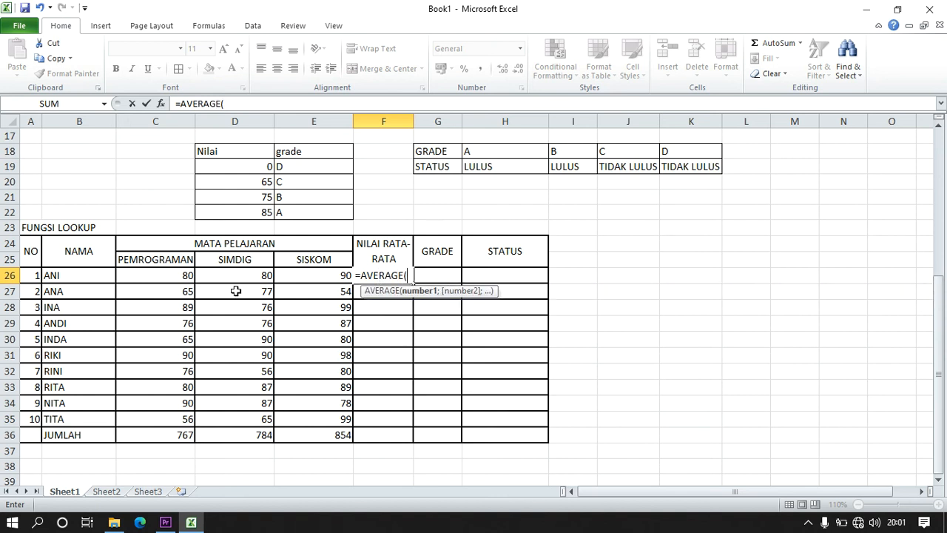
pyautogui.moveTo(169, 274); pyautogui.dragTo(277, 274)
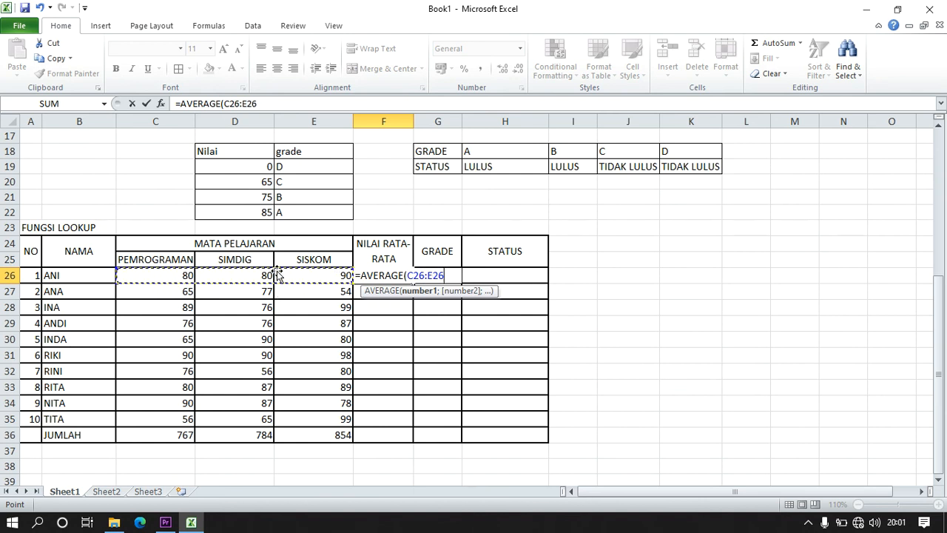
pyautogui.press('Return')
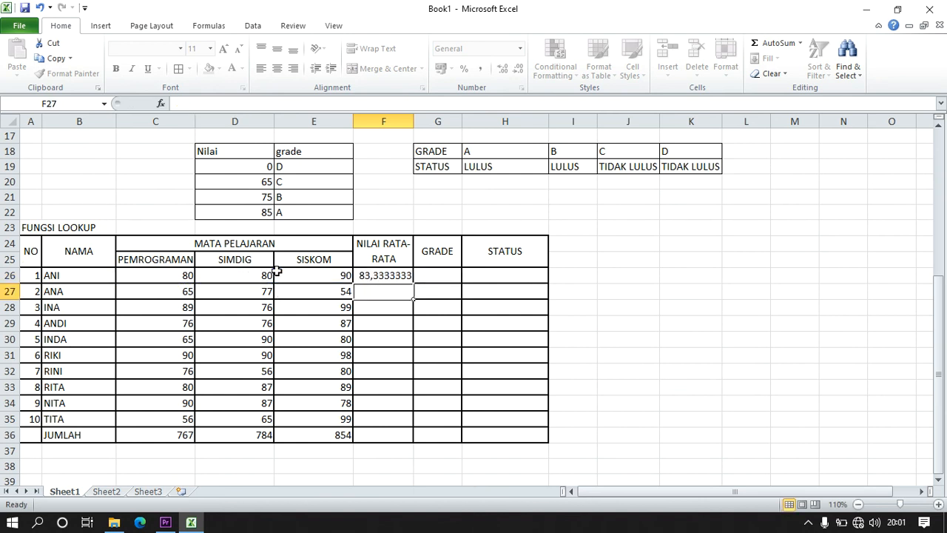
# Fill the average formula from F26 down to F35 for the remaining students.
pyautogui.click(409, 275)
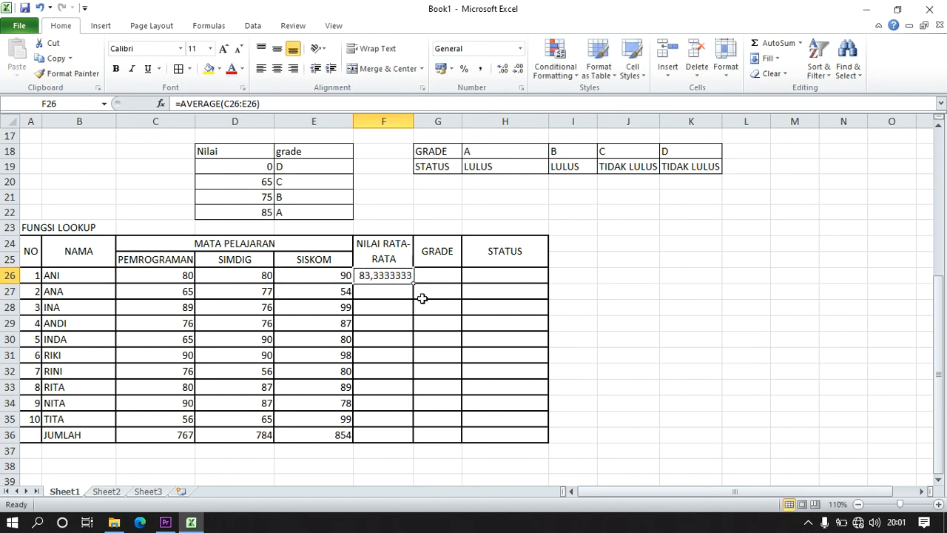
pyautogui.moveTo(412, 285); pyautogui.dragTo(410, 429)
pyautogui.click(408, 435)
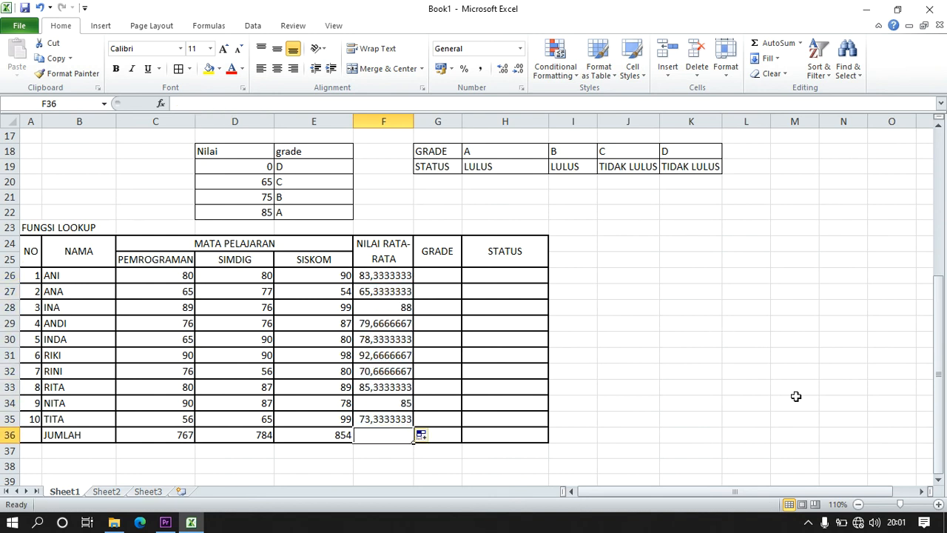
# Examine the status key G18:K19 and the grade key D18:E22 above the pasted table at 130% zoom.
pyautogui.click(421, 278)
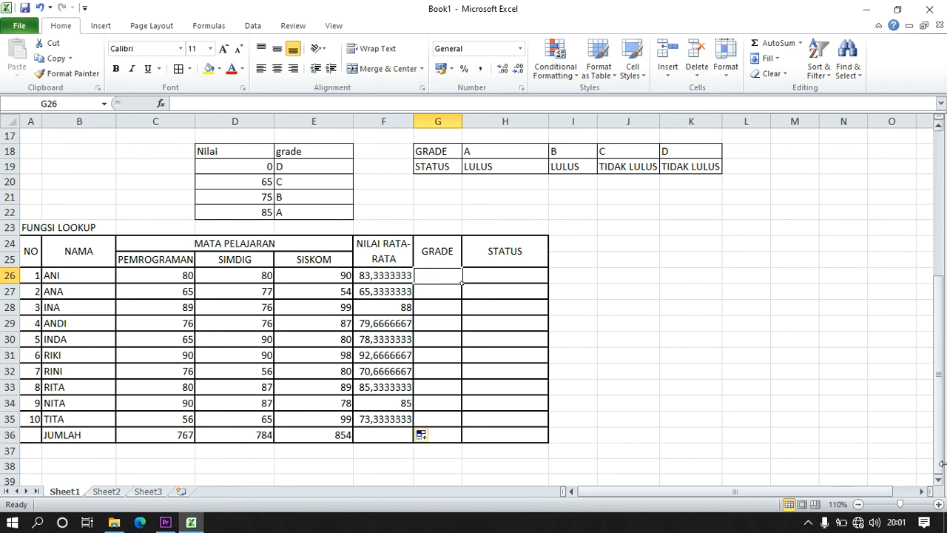
pyautogui.click(938, 503)
pyautogui.click(938, 504)
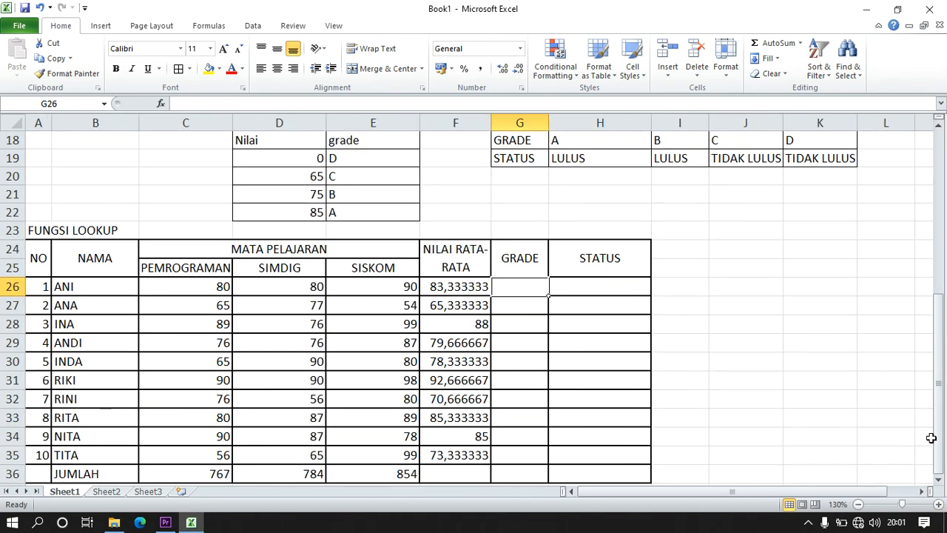
pyautogui.moveTo(940, 438); pyautogui.dragTo(941, 433)
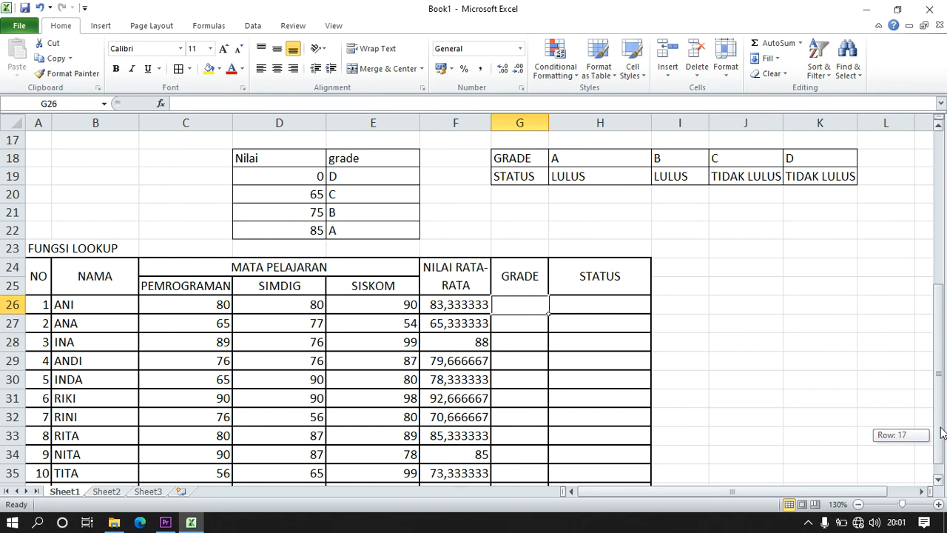
pyautogui.click(698, 301)
pyautogui.click(601, 168)
pyautogui.click(600, 152)
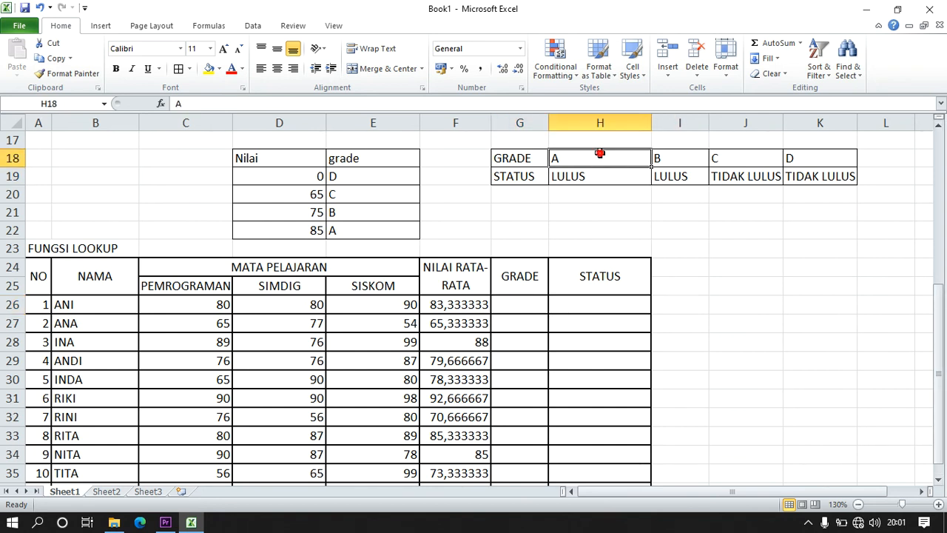
pyautogui.click(679, 169)
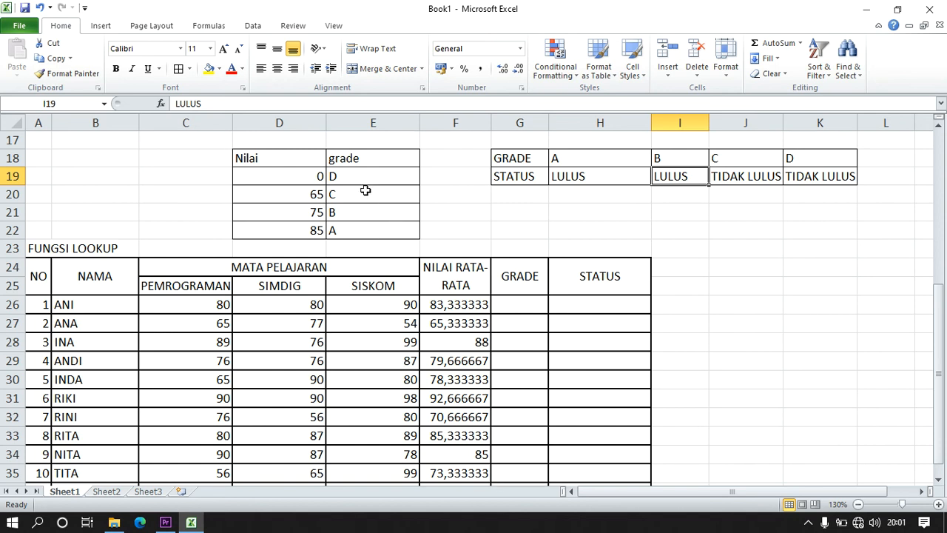
pyautogui.click(273, 180)
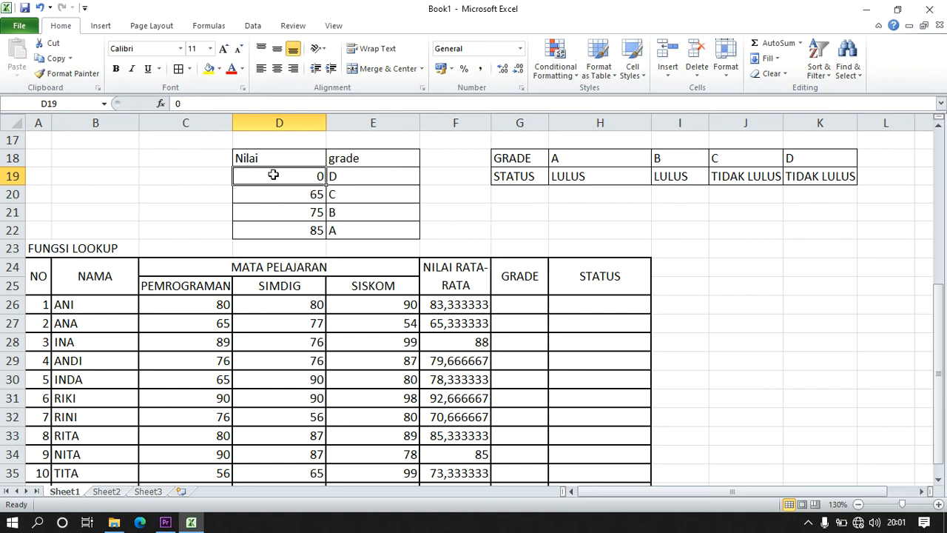
# Name the grade key range D19:E22 kriteria_nilai.
pyautogui.moveTo(285, 175); pyautogui.dragTo(354, 228)
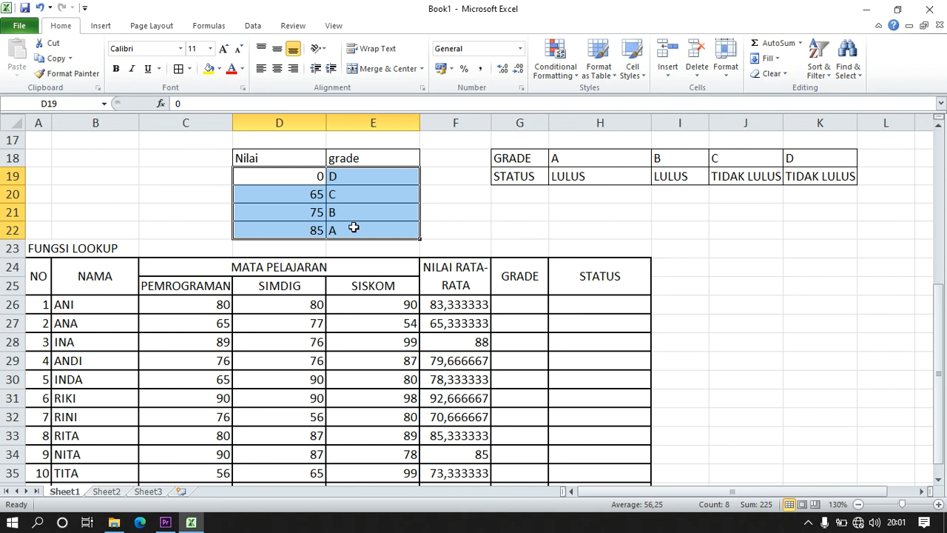
pyautogui.rightClick(354, 228)
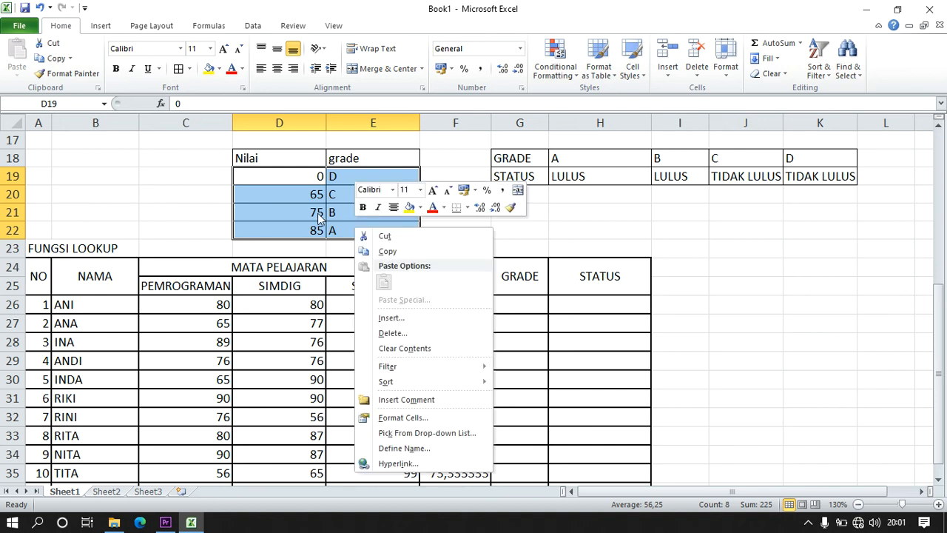
pyautogui.press('Escape')
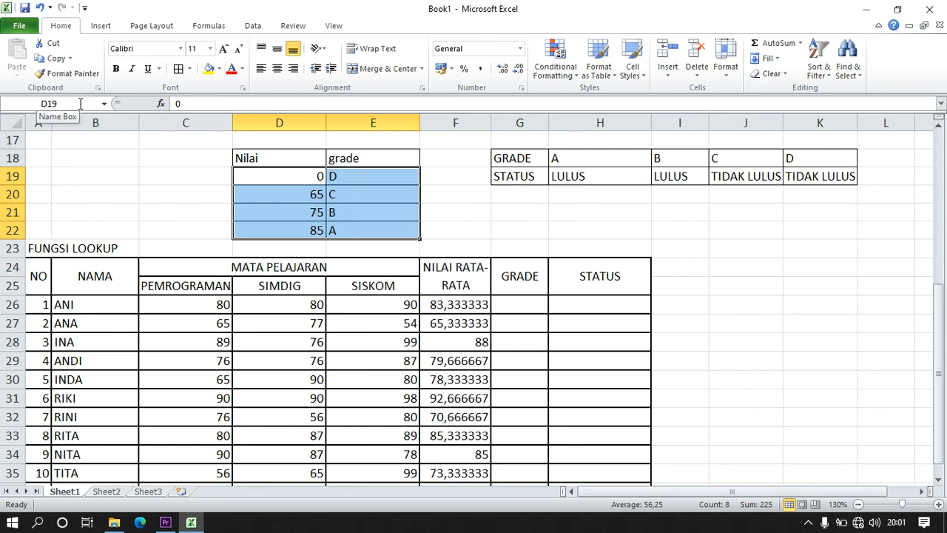
pyautogui.moveTo(243, 177); pyautogui.dragTo(366, 230)
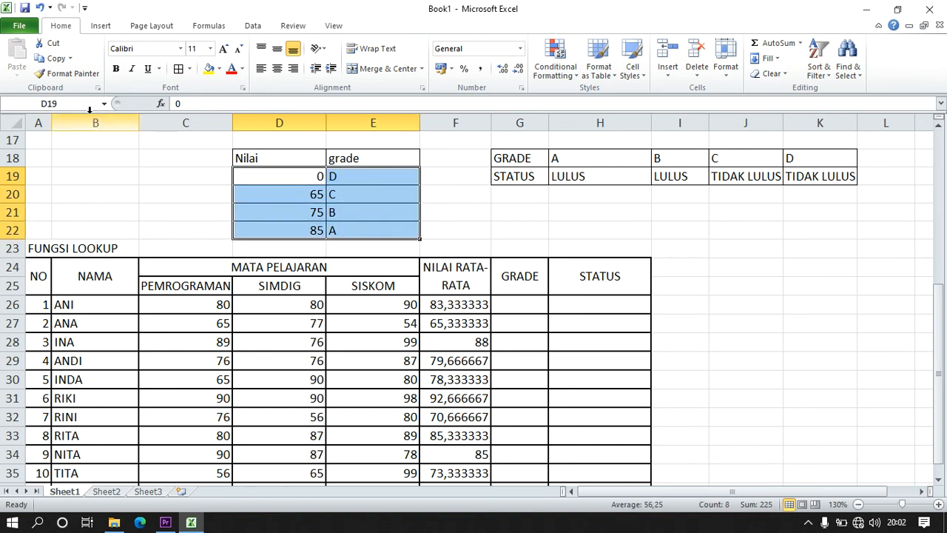
pyautogui.click(68, 103)
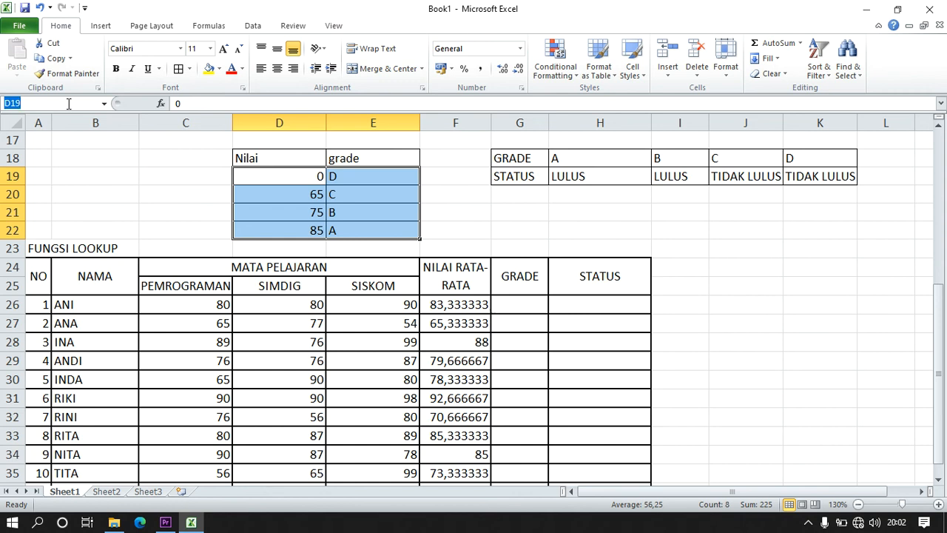
pyautogui.write('KR')
pyautogui.write('kriteria')
pyautogui.write('_nilai')
pyautogui.press('Return')
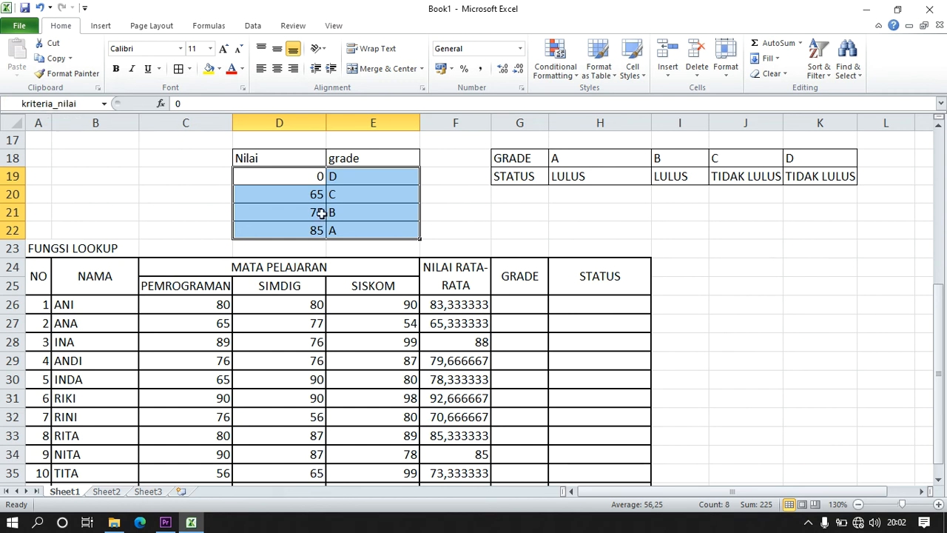
# Name the status key range H18:K19 status.
pyautogui.click(317, 180)
pyautogui.moveTo(287, 176); pyautogui.dragTo(363, 226)
pyautogui.moveTo(630, 163); pyautogui.dragTo(809, 181)
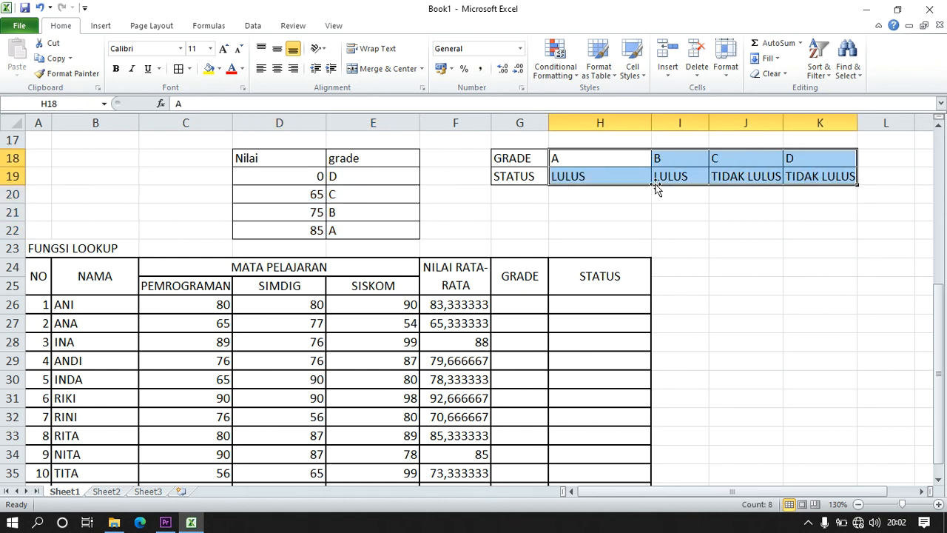
pyautogui.click(67, 108)
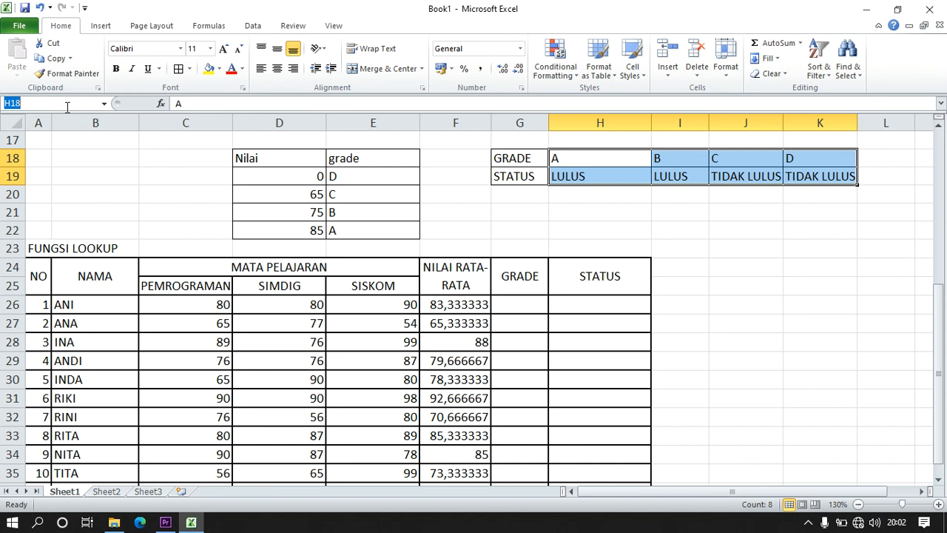
pyautogui.write('status')
pyautogui.press('Return')
pyautogui.scroll(1, 67, 108)
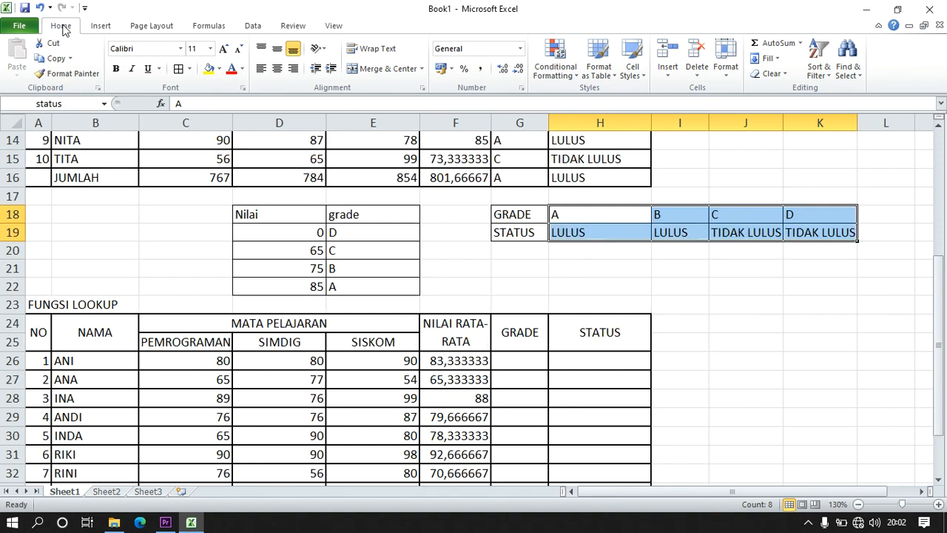
pyautogui.click(289, 233)
pyautogui.click(338, 246)
pyautogui.moveTo(941, 259); pyautogui.dragTo(941, 298)
# Look up the first student's GRADE by entering =VLOOKUP(F26;kriteria_nilai;2;TRUE) in G26.
pyautogui.click(938, 478)
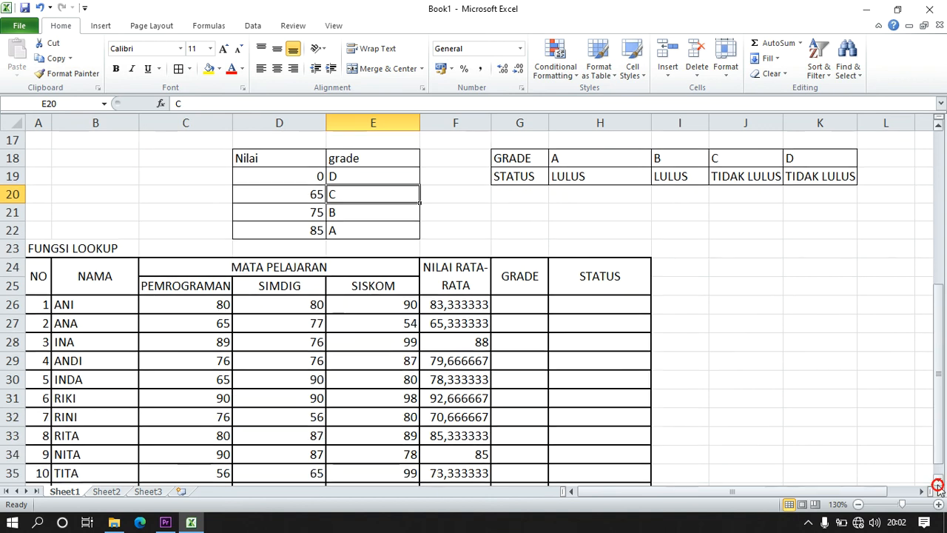
pyautogui.click(938, 478)
pyautogui.click(515, 290)
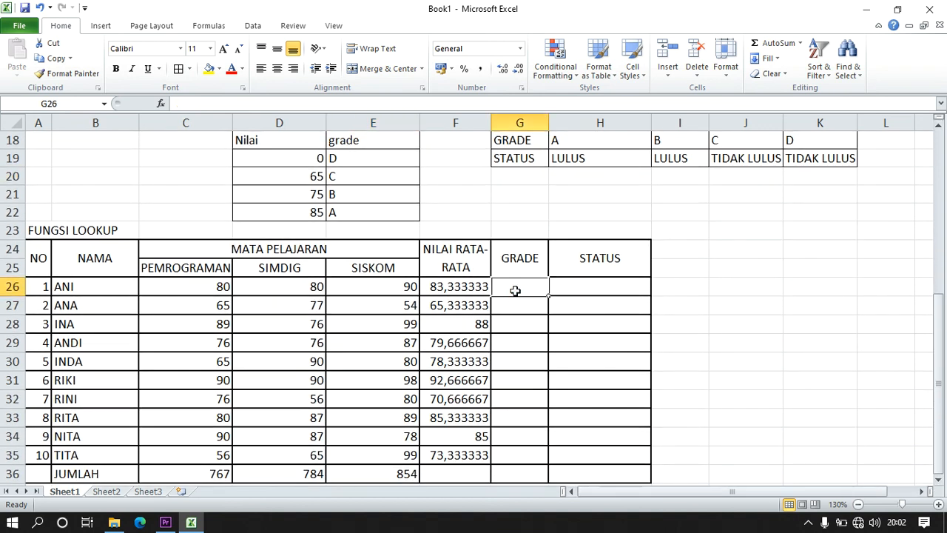
pyautogui.write('=')
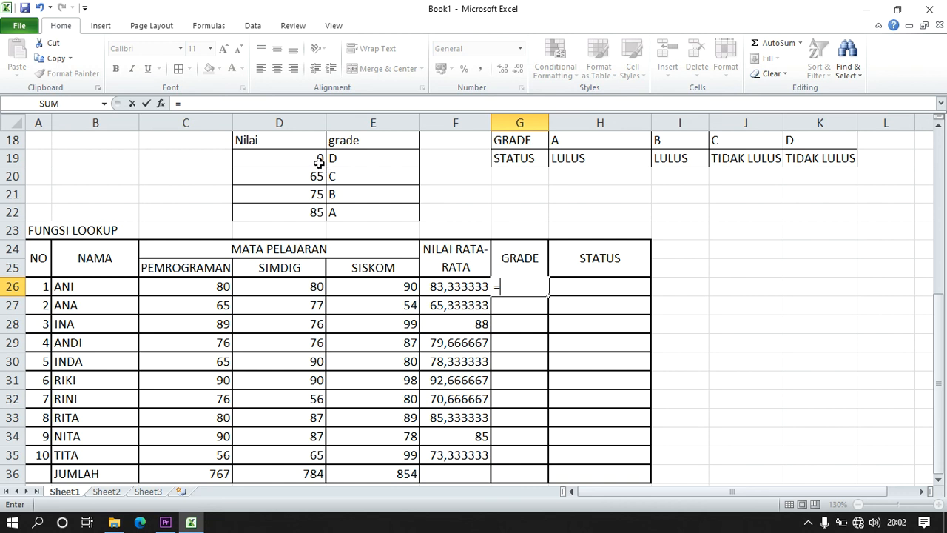
pyautogui.write('v')
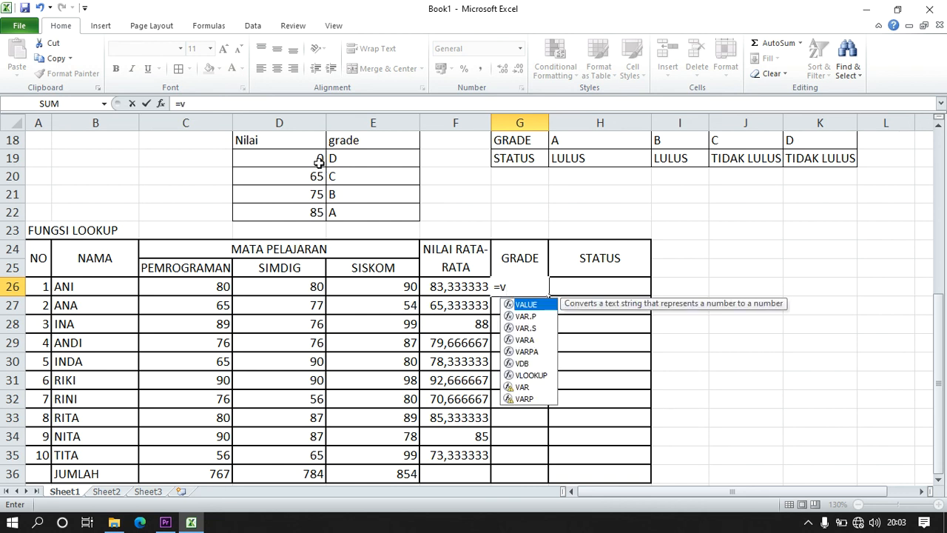
pyautogui.write('lu')
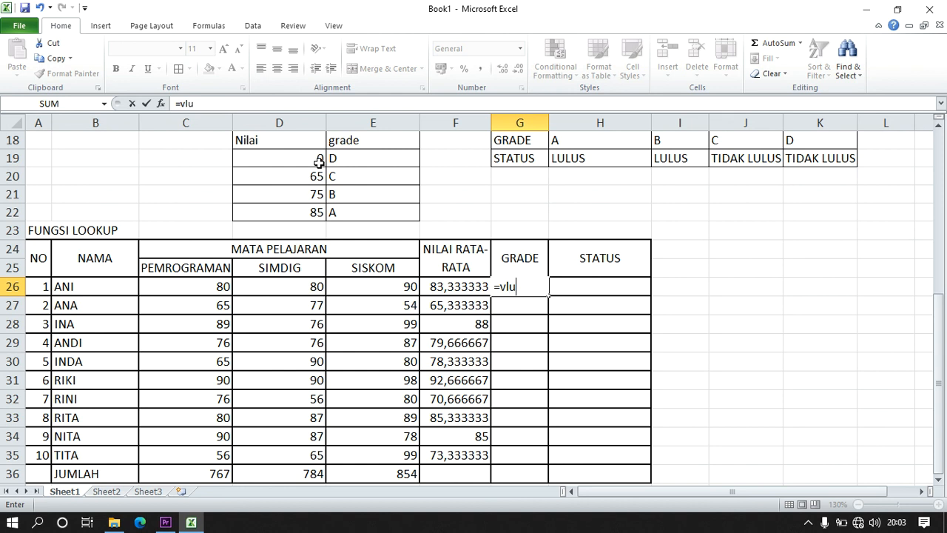
pyautogui.press('BackSpace')
pyautogui.write('ookup')
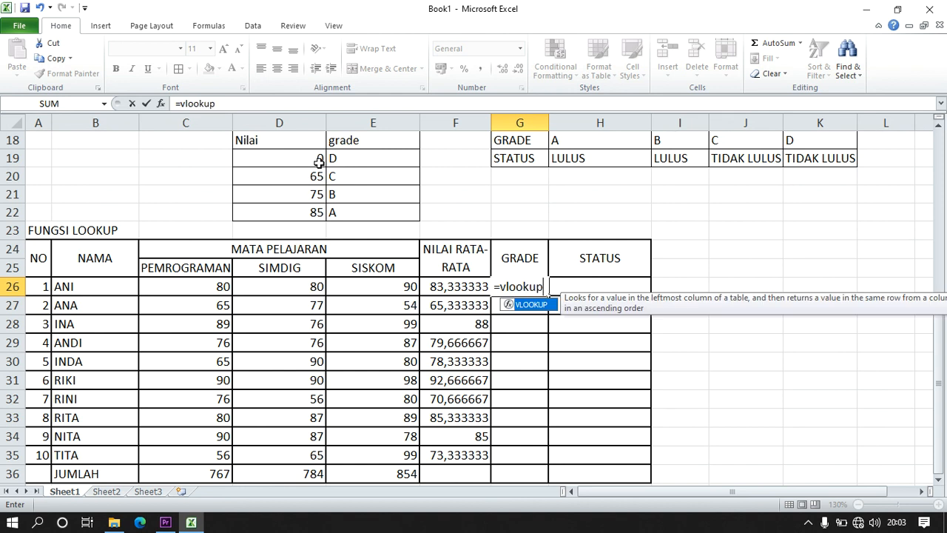
pyautogui.write('(')
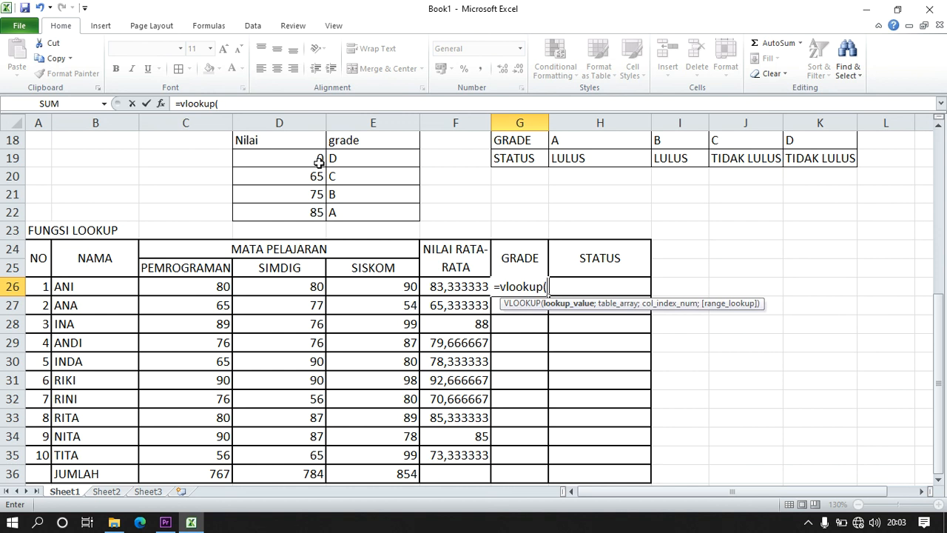
pyautogui.click(455, 285)
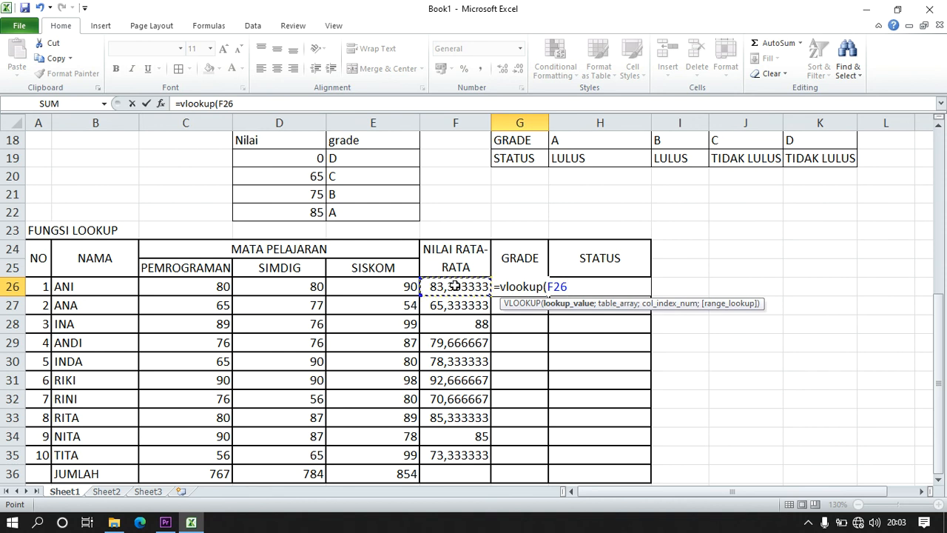
pyautogui.write(';')
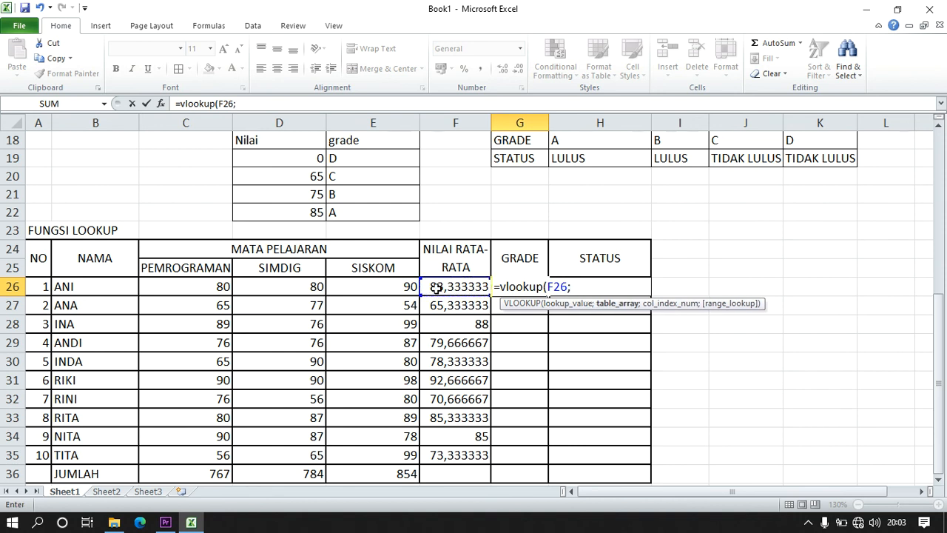
pyautogui.click(292, 156)
pyautogui.moveTo(293, 156); pyautogui.dragTo(337, 210)
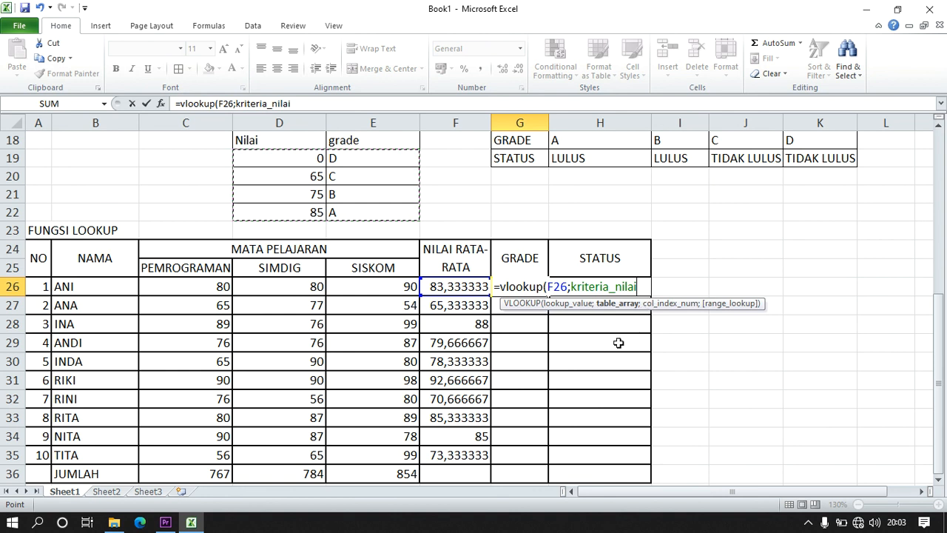
pyautogui.write(';')
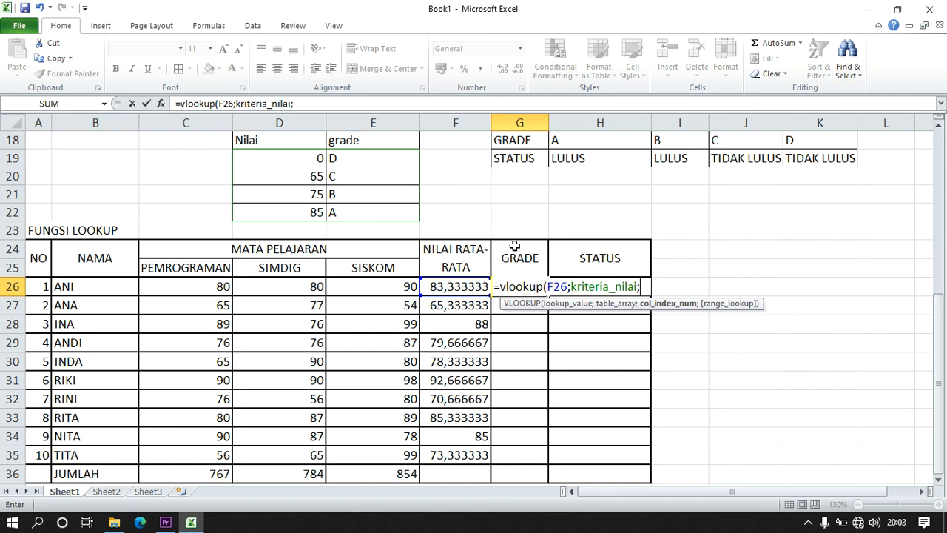
pyautogui.write('2')
pyautogui.write(';')
pyautogui.write('tr')
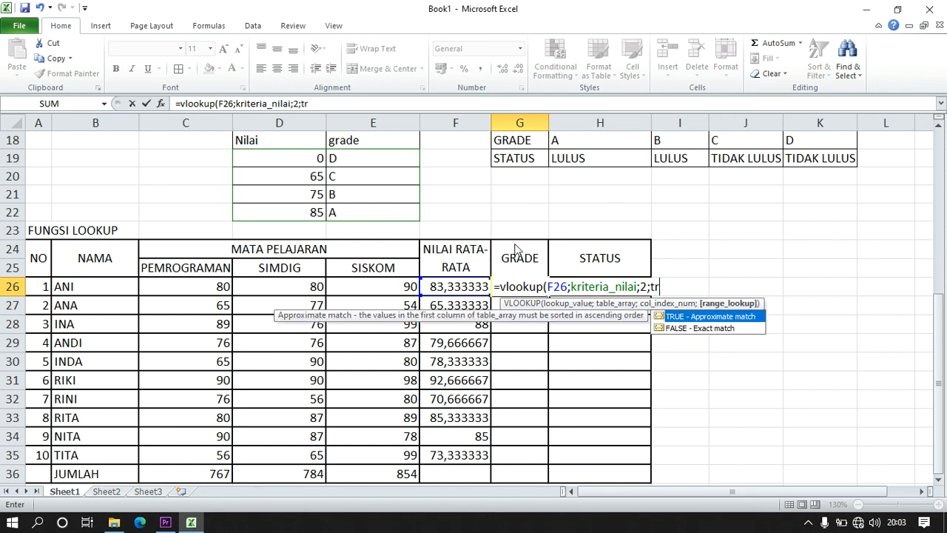
pyautogui.write('ue)')
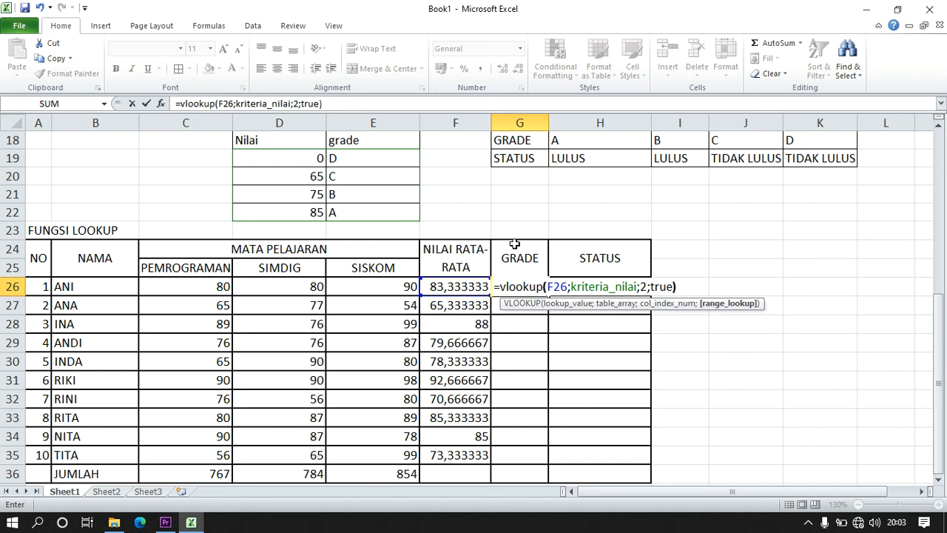
pyautogui.press('Return')
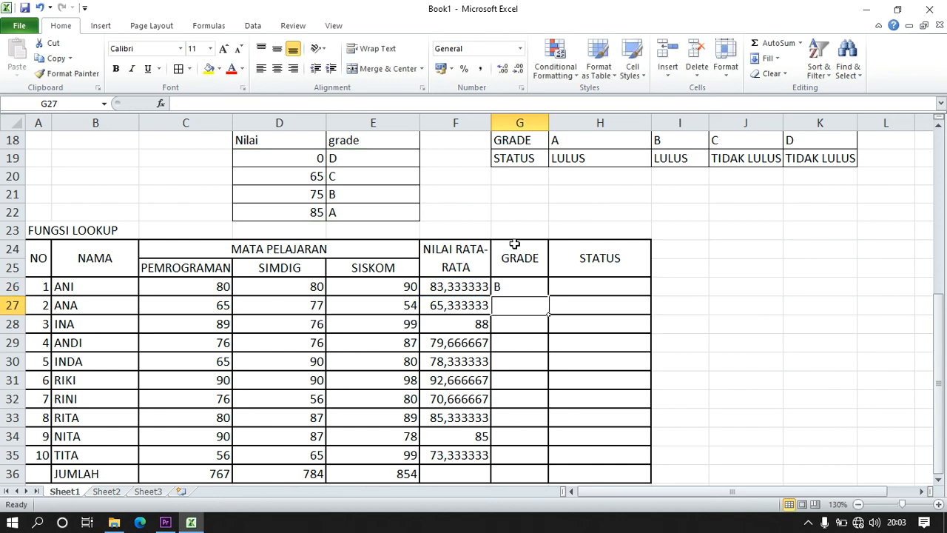
# Fill the VLOOKUP grade formula from G26 down to G35 for the remaining students.
pyautogui.click(498, 290)
pyautogui.moveTo(550, 295); pyautogui.dragTo(547, 458)
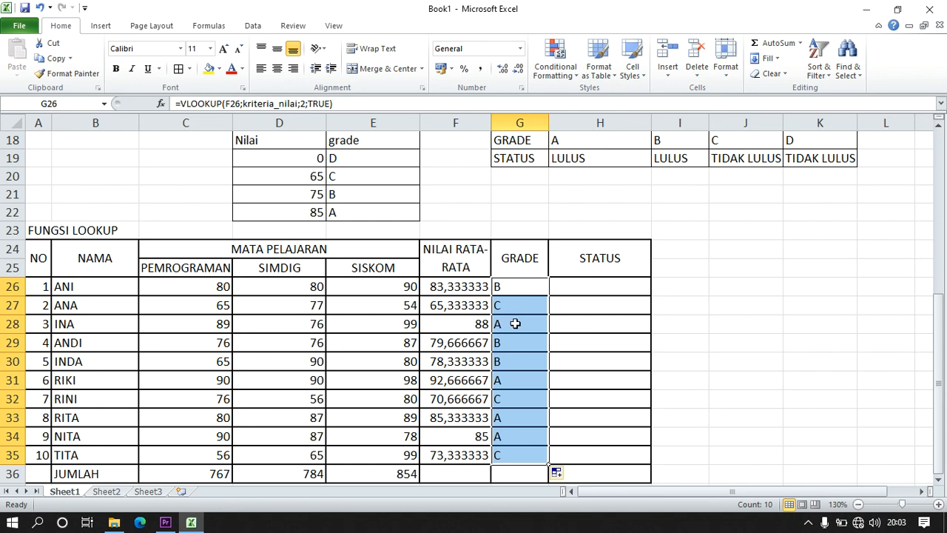
# Look up the first student's STATUS by entering =HLOOKUP(G26;status;2;TRUE) in H26.
pyautogui.click(576, 285)
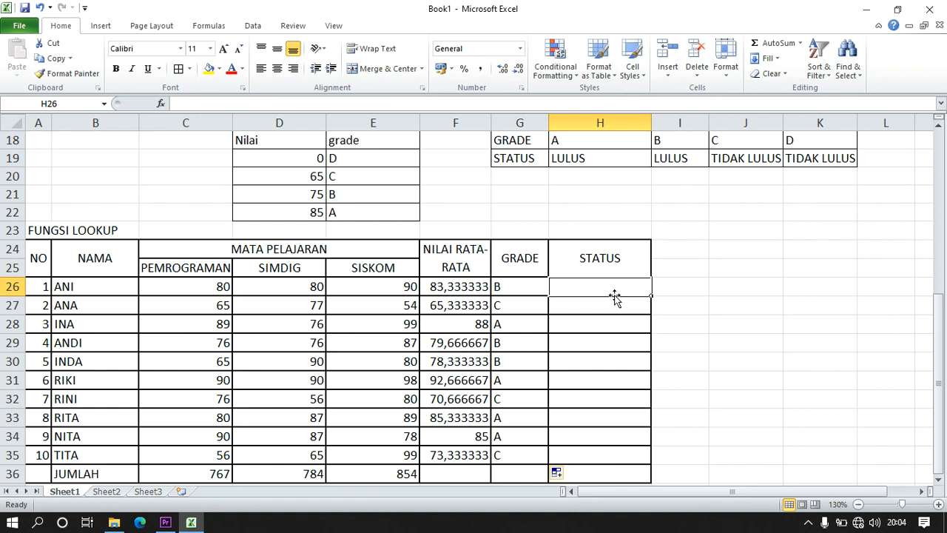
pyautogui.write('=')
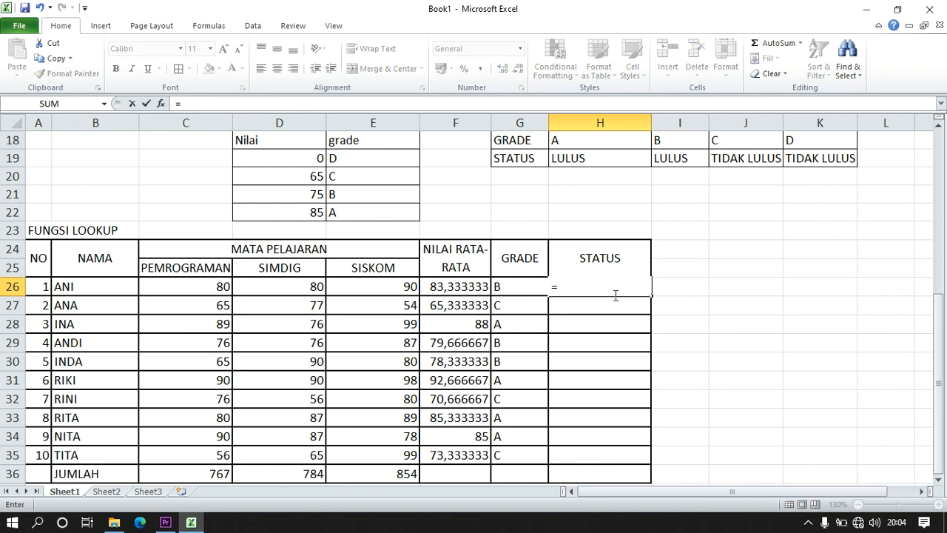
pyautogui.write('hlo')
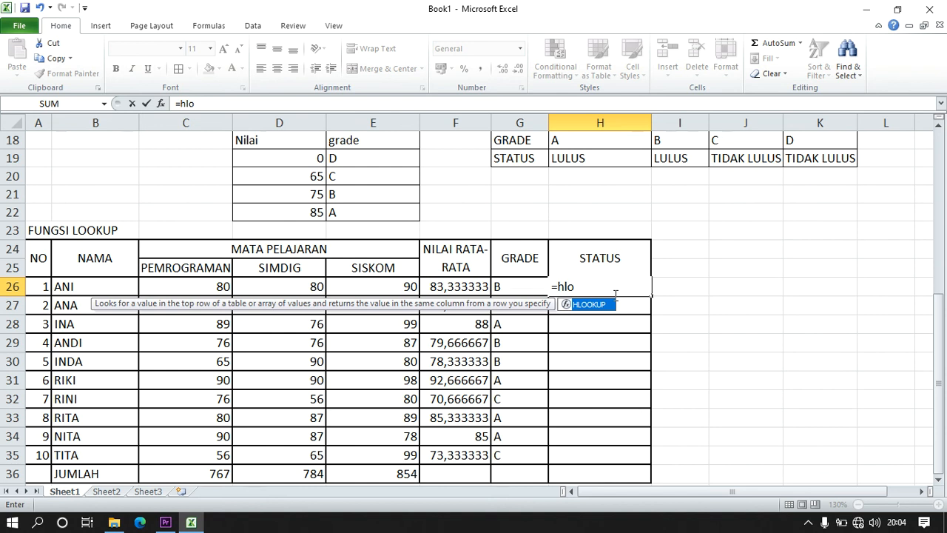
pyautogui.write('okup(')
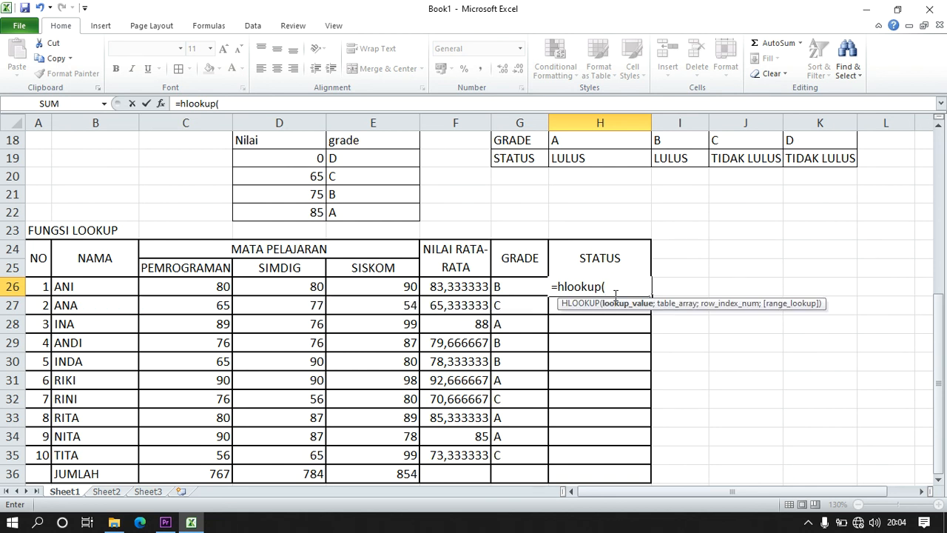
pyautogui.click(459, 286)
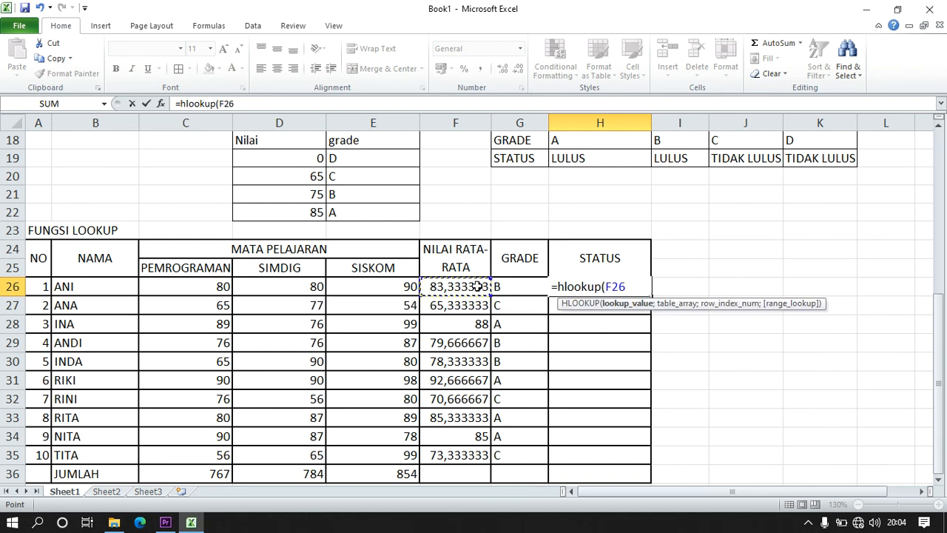
pyautogui.click(506, 286)
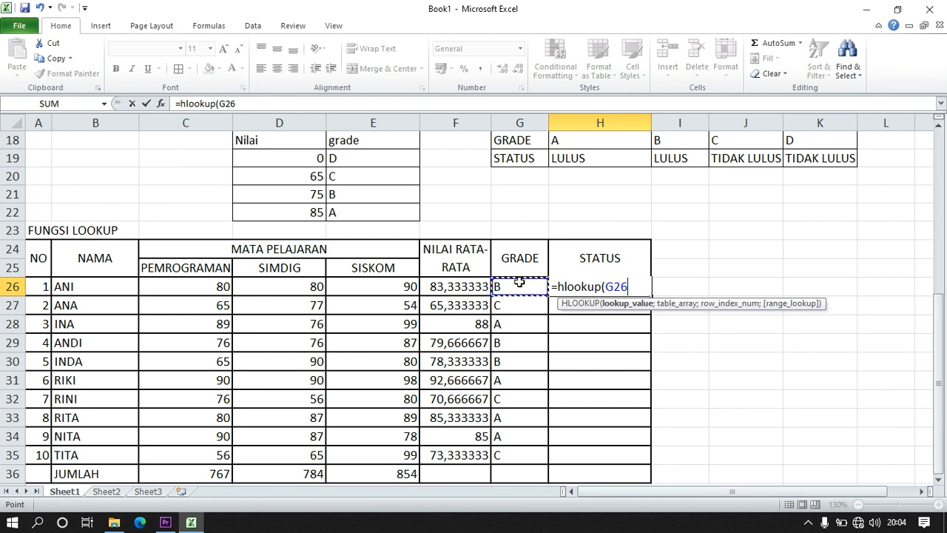
pyautogui.write(';')
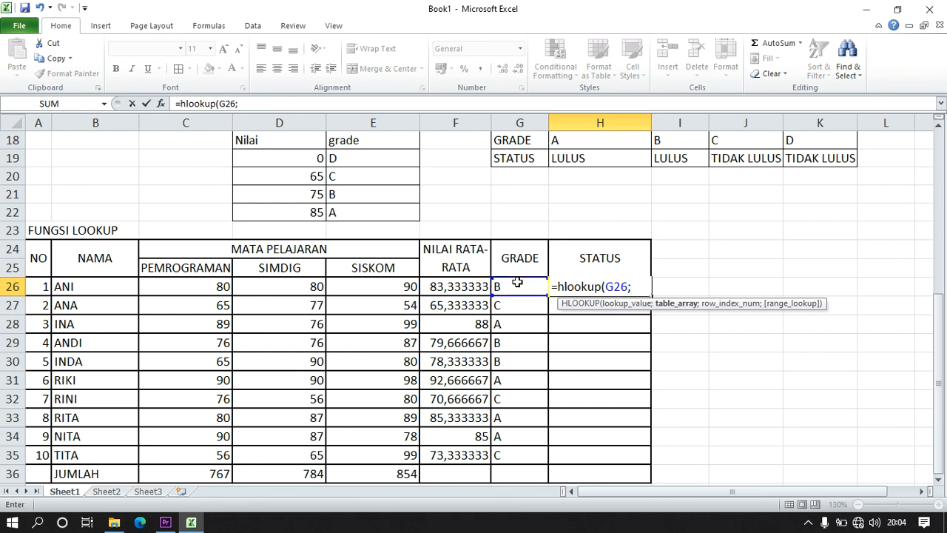
pyautogui.moveTo(588, 140); pyautogui.dragTo(792, 158)
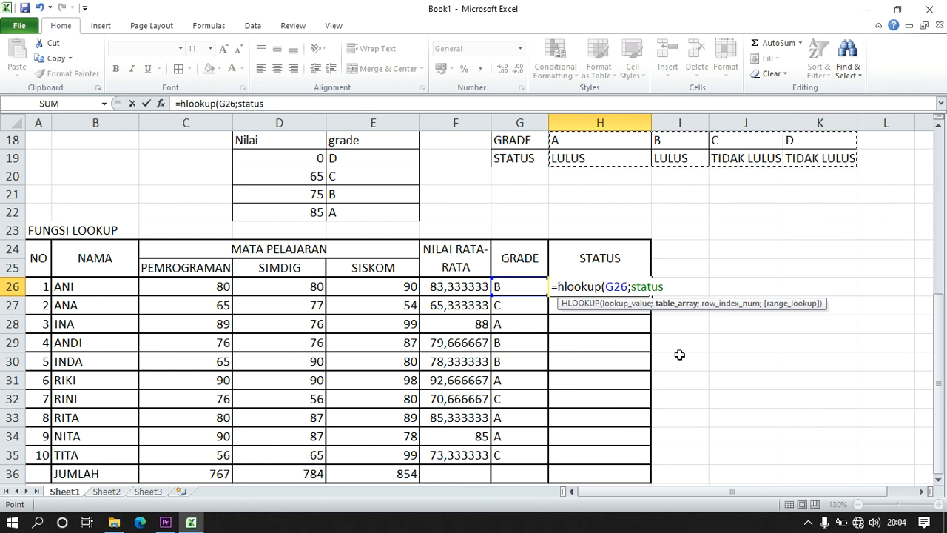
pyautogui.write(';')
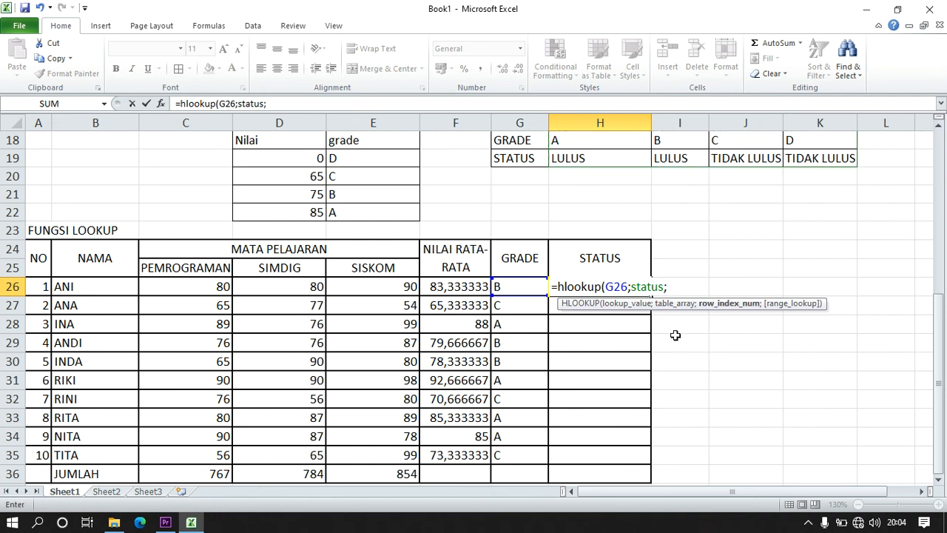
pyautogui.write('2;true')
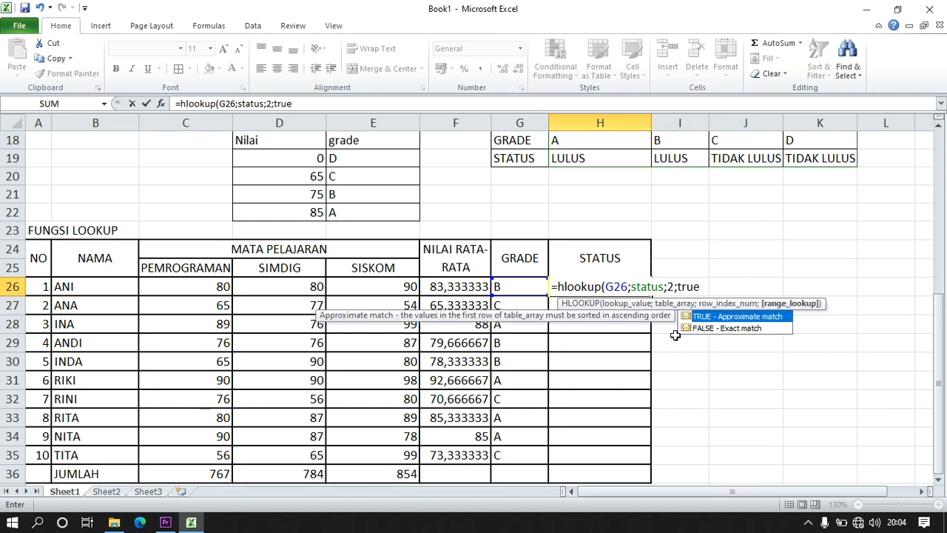
pyautogui.write(')')
pyautogui.press('Return')
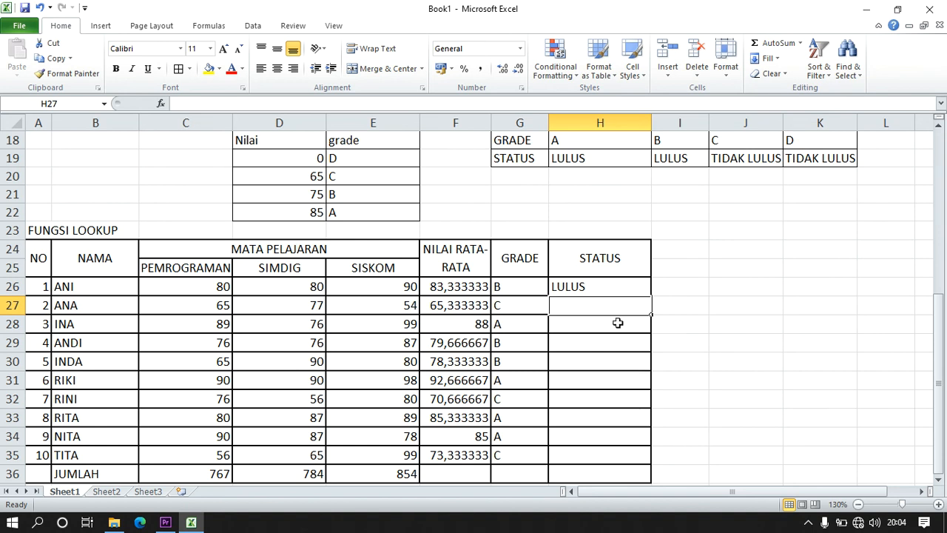
# Fill the HLOOKUP status formula from H26 down to H35 for the remaining students.
pyautogui.click(636, 287)
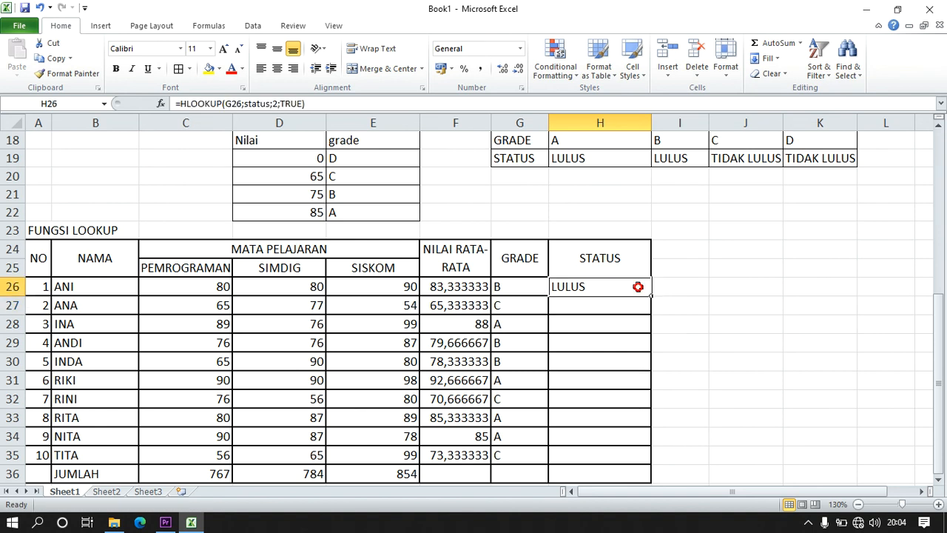
pyautogui.moveTo(651, 296); pyautogui.dragTo(651, 466)
pyautogui.click(687, 362)
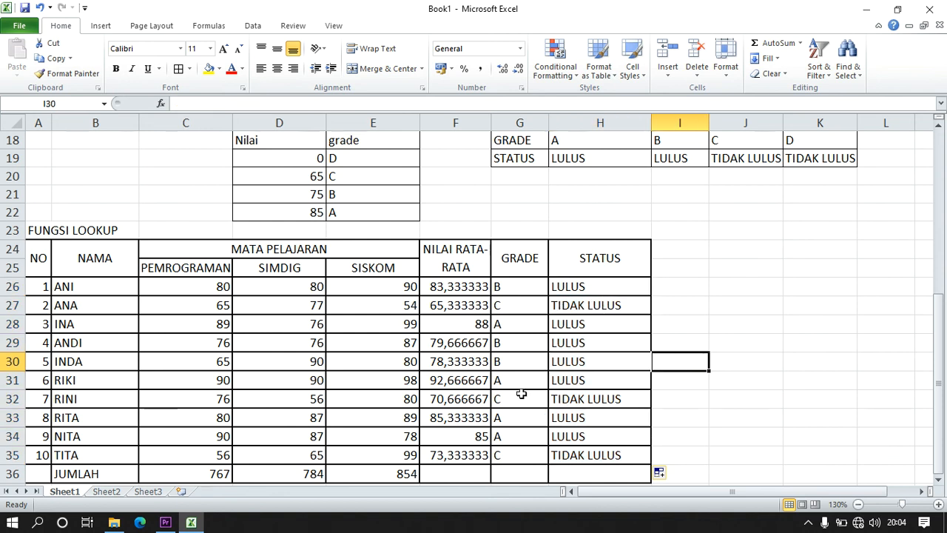
pyautogui.click(675, 431)
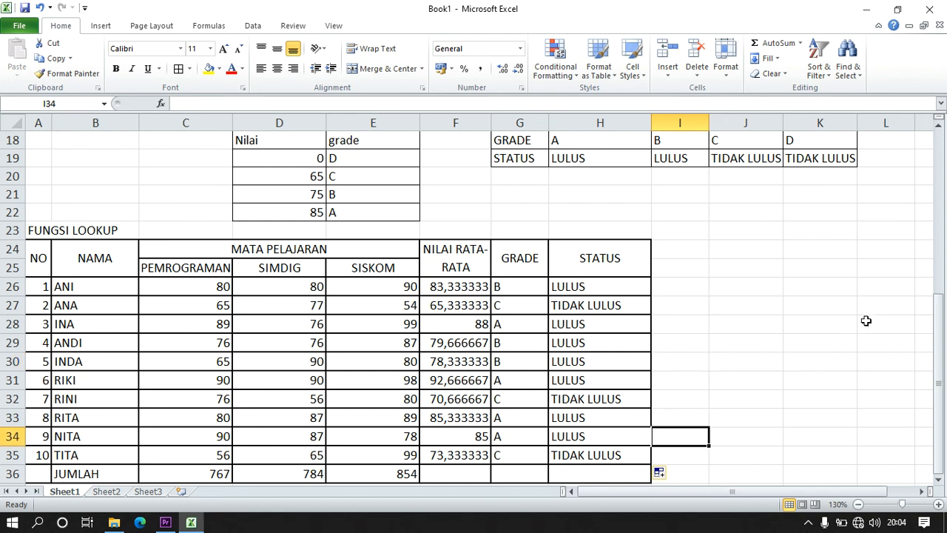
# Total the NILAI RATA-RATA values F26:F35 with AutoSum into the JUMLAH row at F36.
pyautogui.click(451, 467)
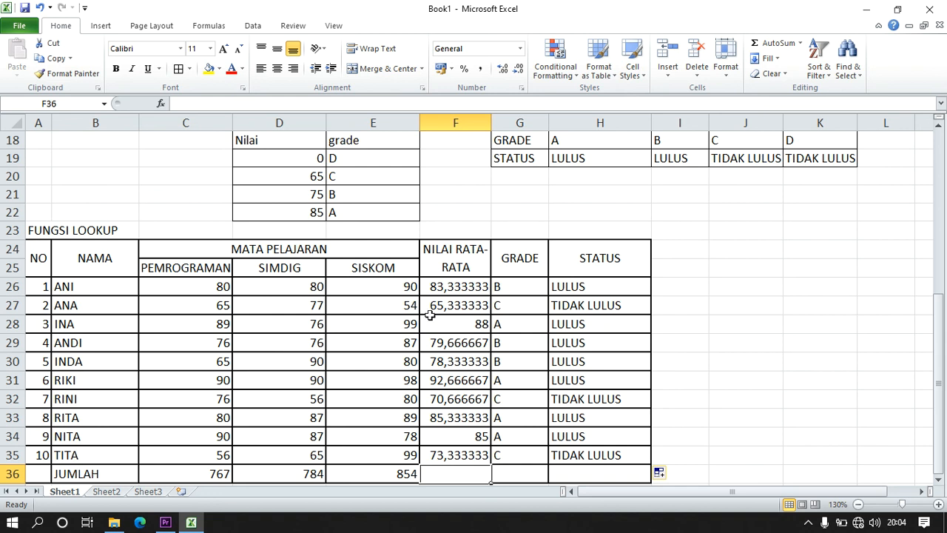
pyautogui.moveTo(449, 290); pyautogui.dragTo(450, 475)
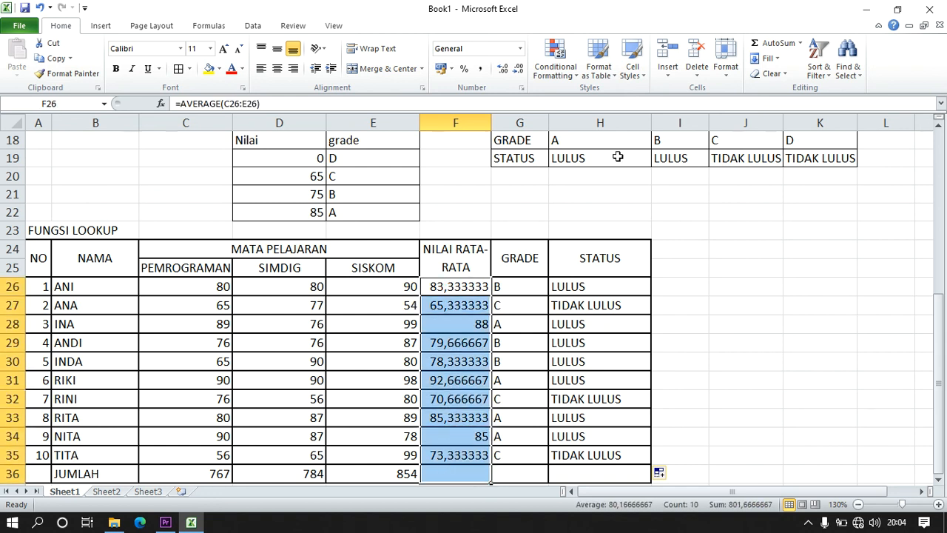
pyautogui.click(769, 43)
pyautogui.click(535, 288)
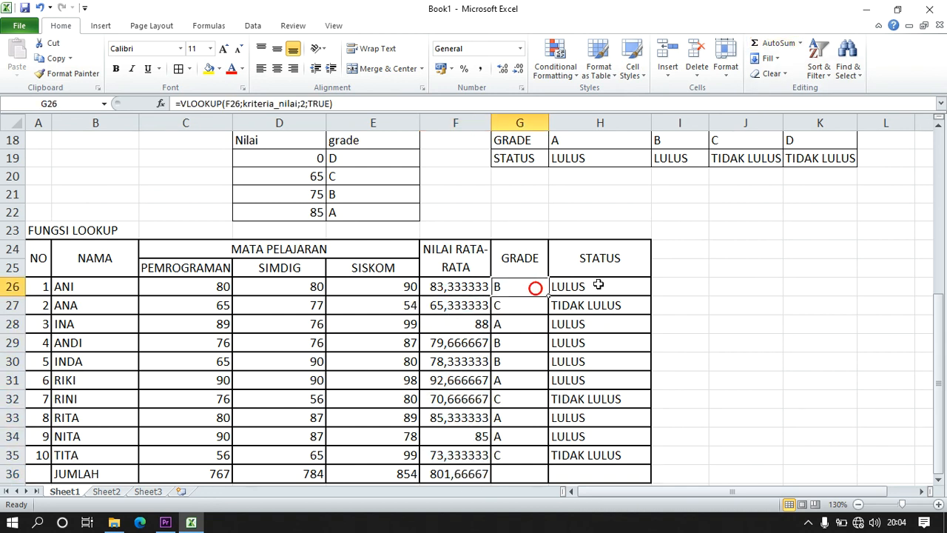
pyautogui.click(660, 284)
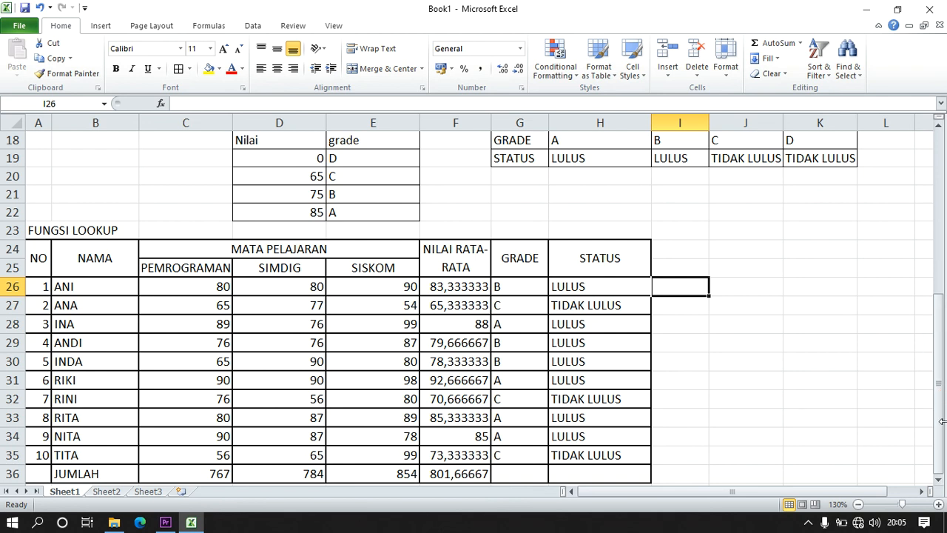
# Compare the averages, grades and statuses in the FUNGSI IF table with those in the FUNGSI LOOKUP table.
pyautogui.click(858, 504)
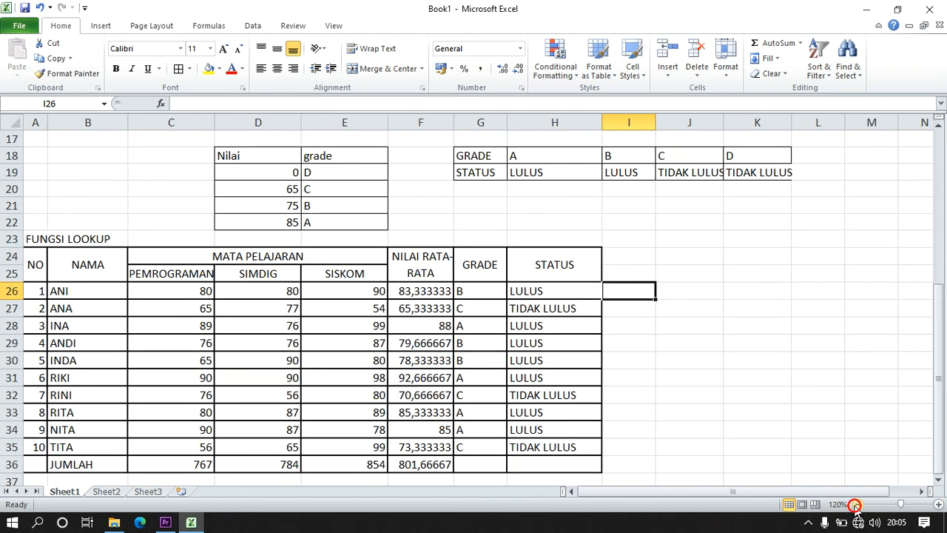
pyautogui.click(858, 503)
pyautogui.click(858, 504)
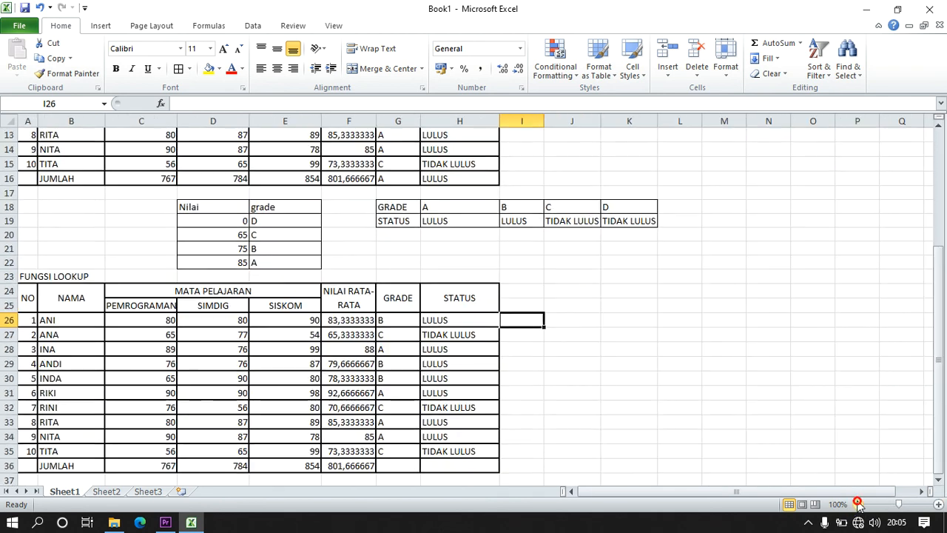
pyautogui.click(858, 503)
pyautogui.click(858, 504)
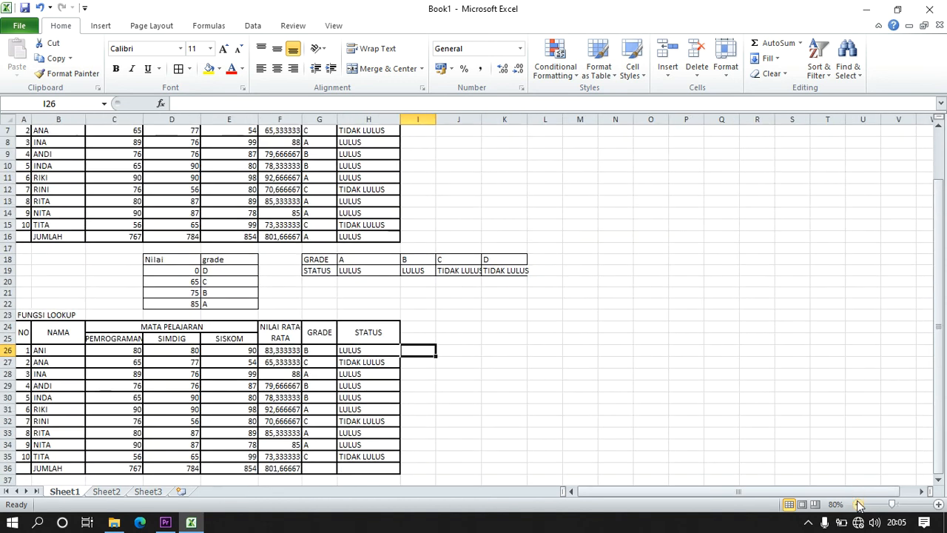
pyautogui.click(858, 504)
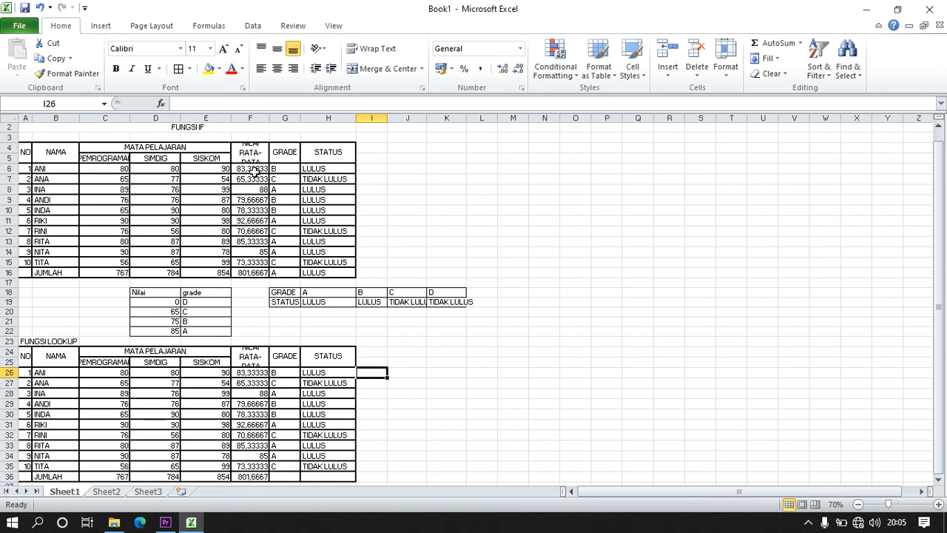
pyautogui.moveTo(943, 349)
pyautogui.mouseDown()
pyautogui.moveTo(943, 324)
pyautogui.moveTo(942, 361)
pyautogui.mouseUp()
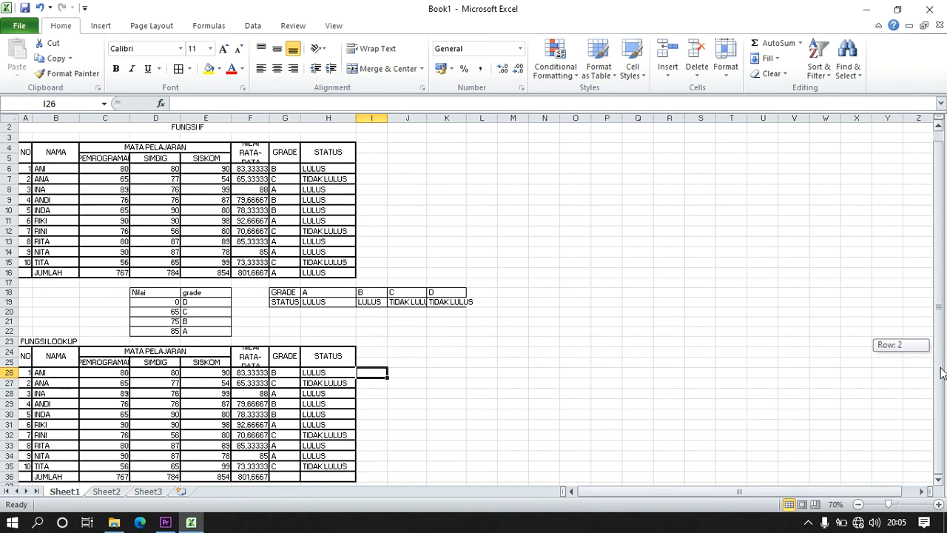
pyautogui.moveTo(942, 372); pyautogui.dragTo(944, 323)
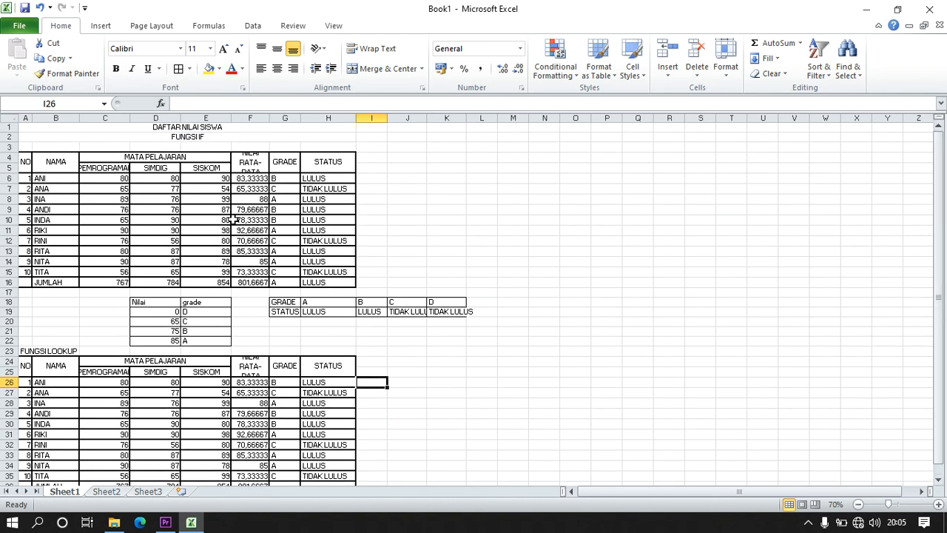
pyautogui.click(637, 370)
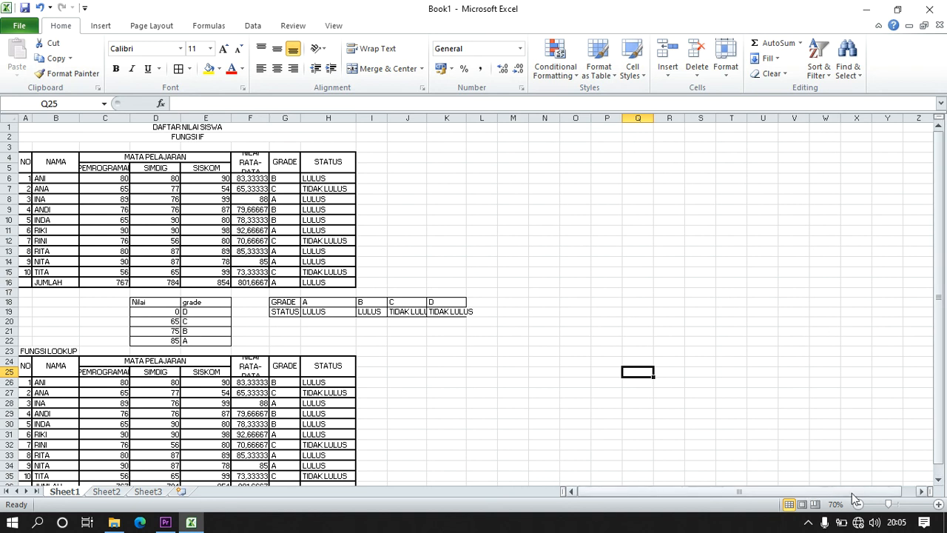
pyautogui.click(938, 505)
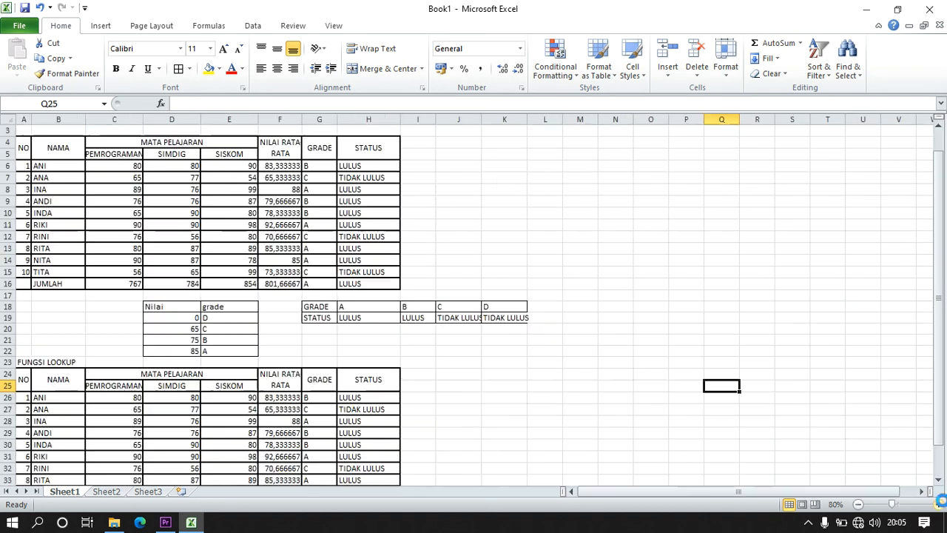
pyautogui.click(938, 505)
pyautogui.click(938, 505)
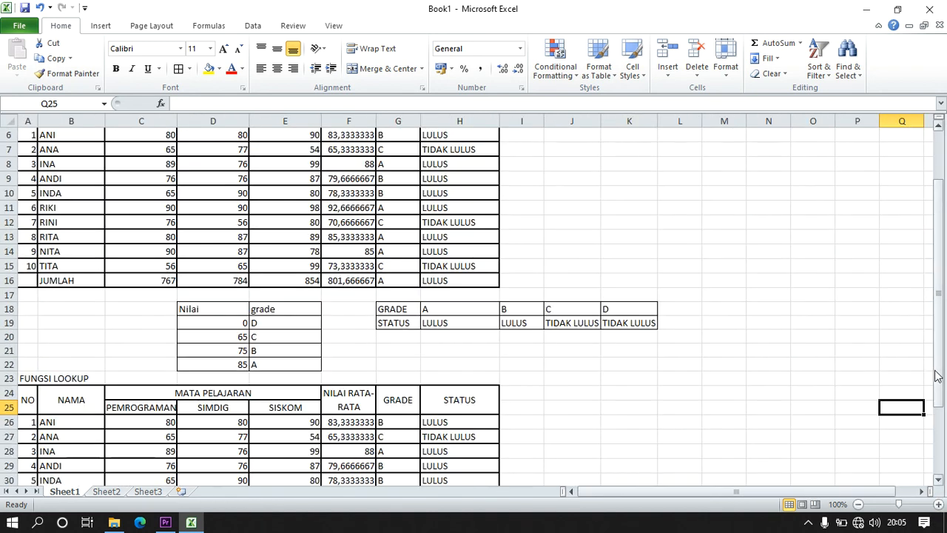
pyautogui.moveTo(936, 364); pyautogui.dragTo(942, 301)
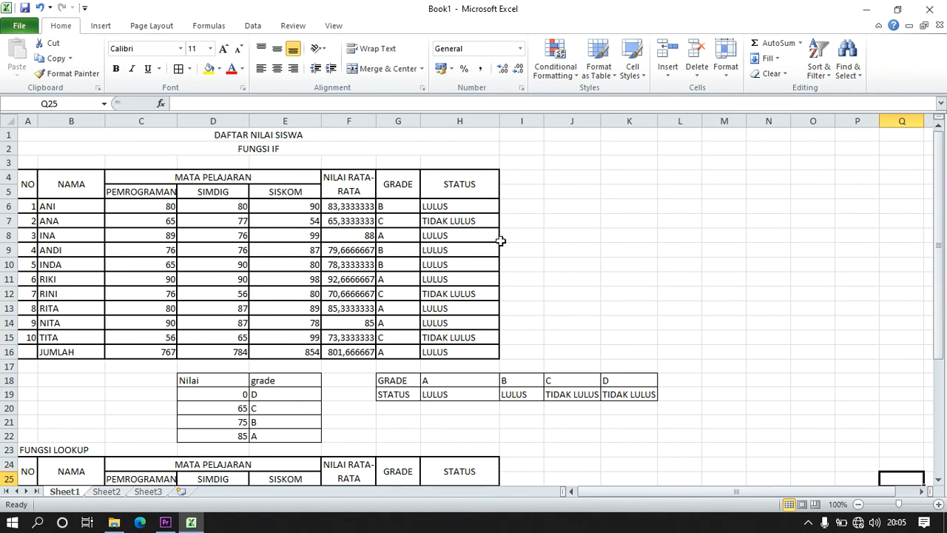